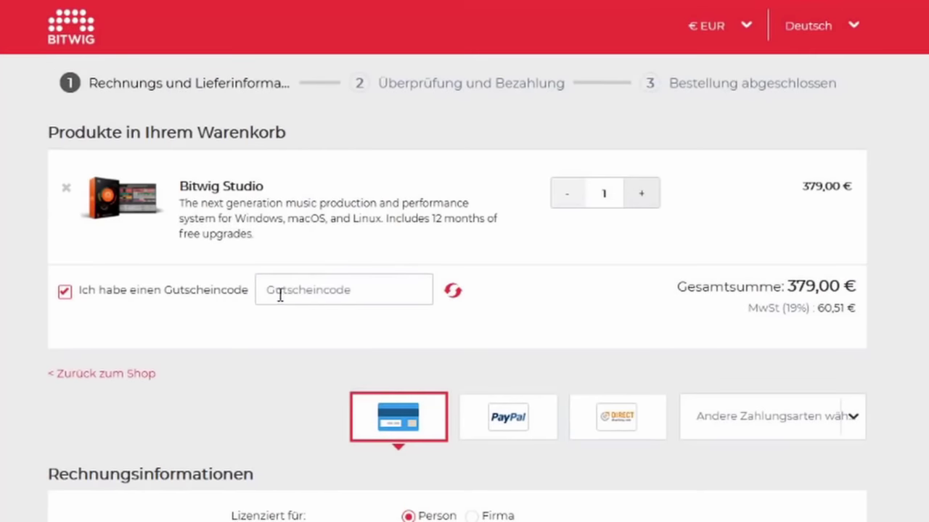
Step: Enter the voucher code POLARITY for the Bitwig Studio order and apply it to the cart
{"action": "left_click", "coordinate": [281, 295]}
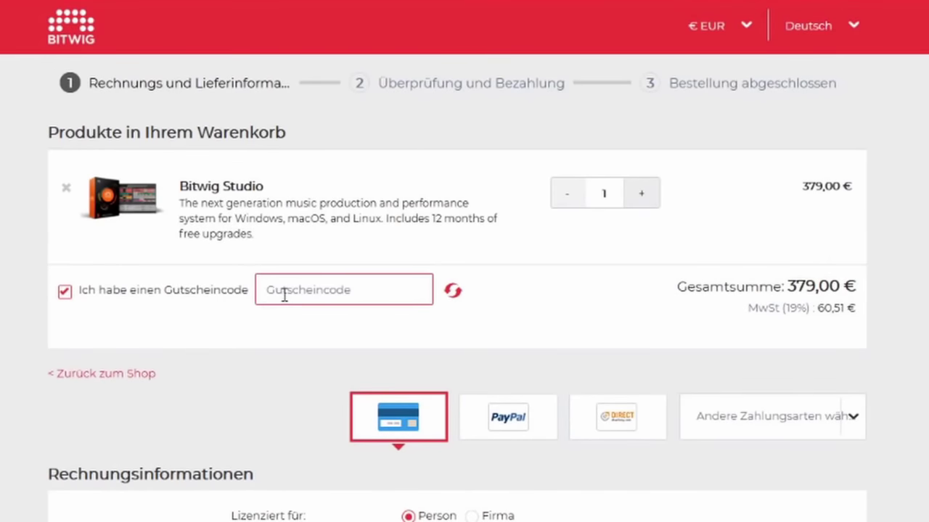
{"action": "type", "text": "POLARITY"}
{"action": "left_click", "coordinate": [454, 293]}
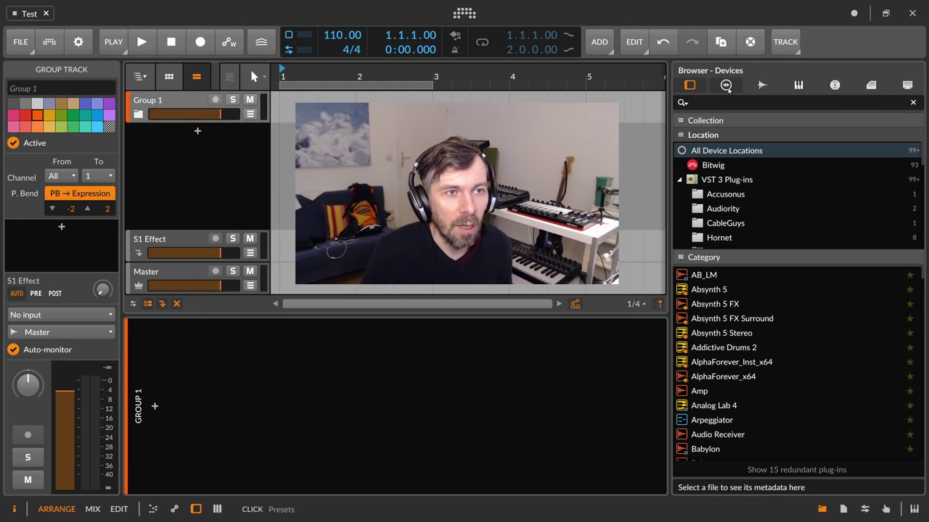
Step: Look through the browser's devices, presets, samples, multisamples, music and clips sections
{"action": "left_click", "coordinate": [725, 84]}
{"action": "left_click", "coordinate": [690, 88]}
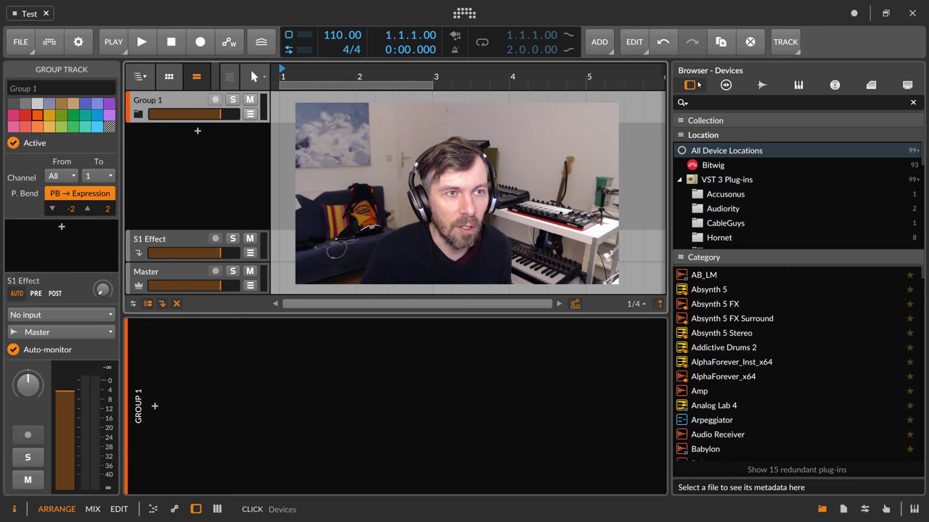
{"action": "scroll", "coordinate": [732, 298], "scroll_direction": "down", "scroll_amount": 5}
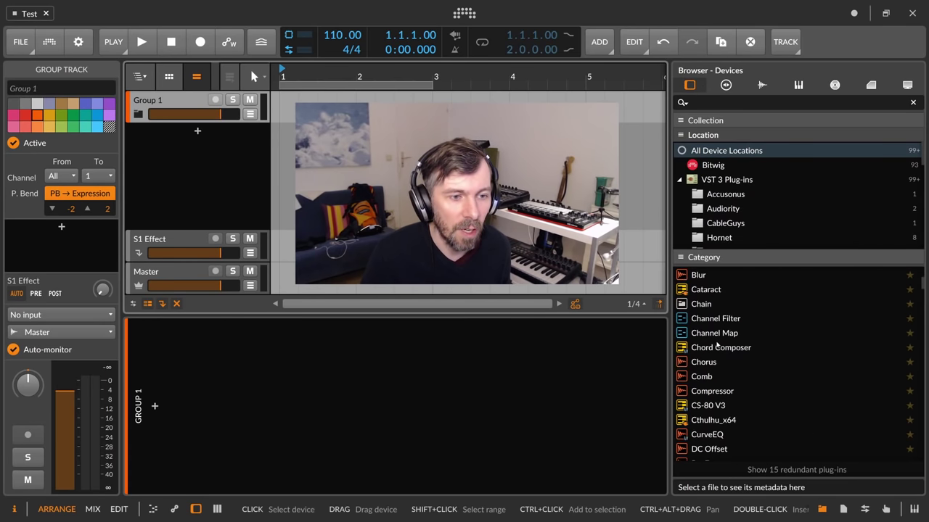
{"action": "scroll", "coordinate": [733, 297], "scroll_direction": "up", "scroll_amount": 5}
{"action": "left_click", "coordinate": [725, 84]}
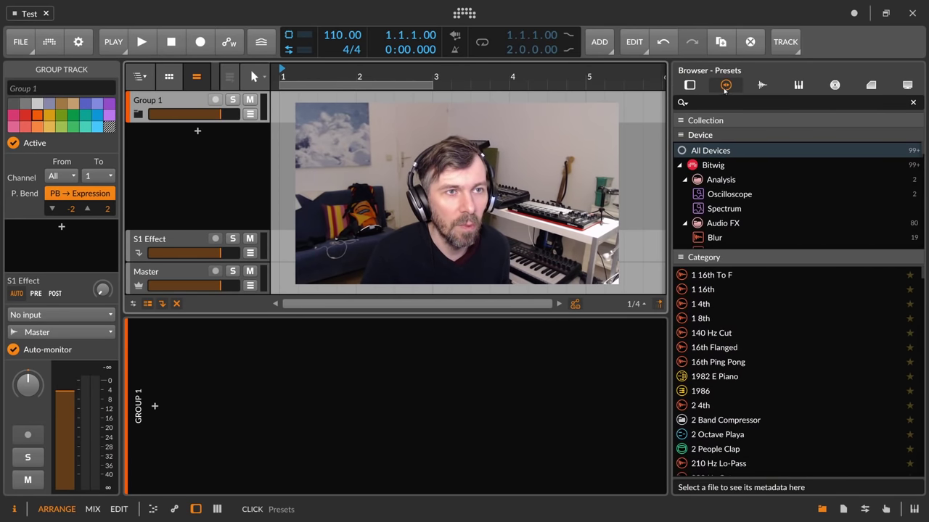
{"action": "left_click", "coordinate": [761, 85]}
{"action": "left_click", "coordinate": [798, 85]}
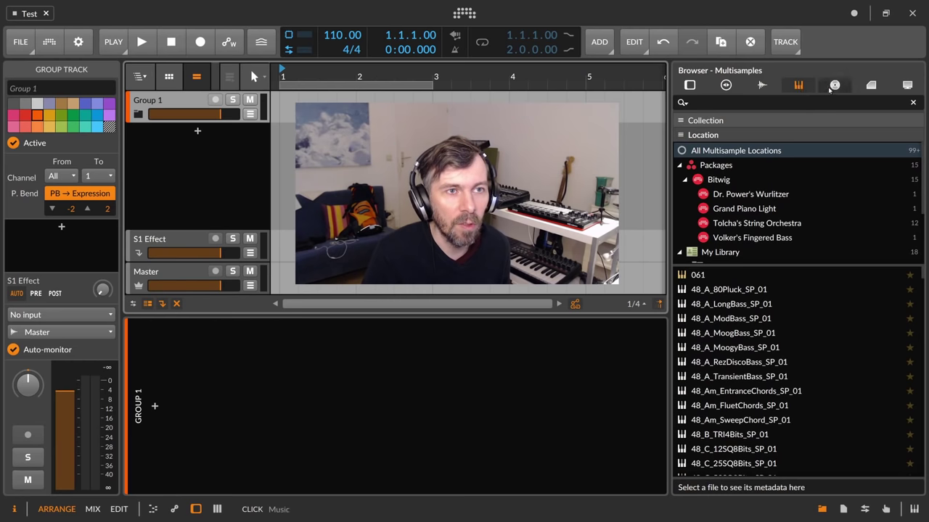
{"action": "left_click", "coordinate": [833, 87]}
{"action": "left_click", "coordinate": [860, 88]}
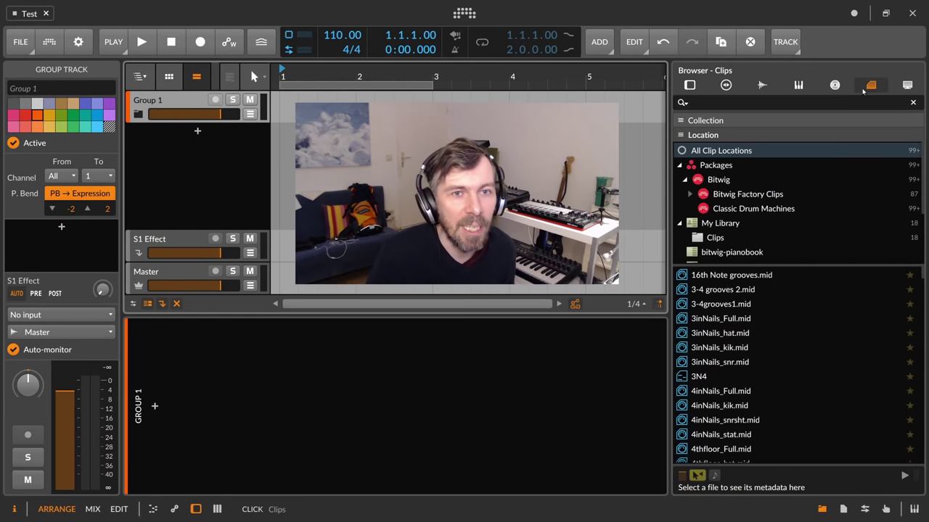
Step: Import the recent project Geknurre from the browser's files section into the track list below Group 1
{"action": "left_click", "coordinate": [906, 85]}
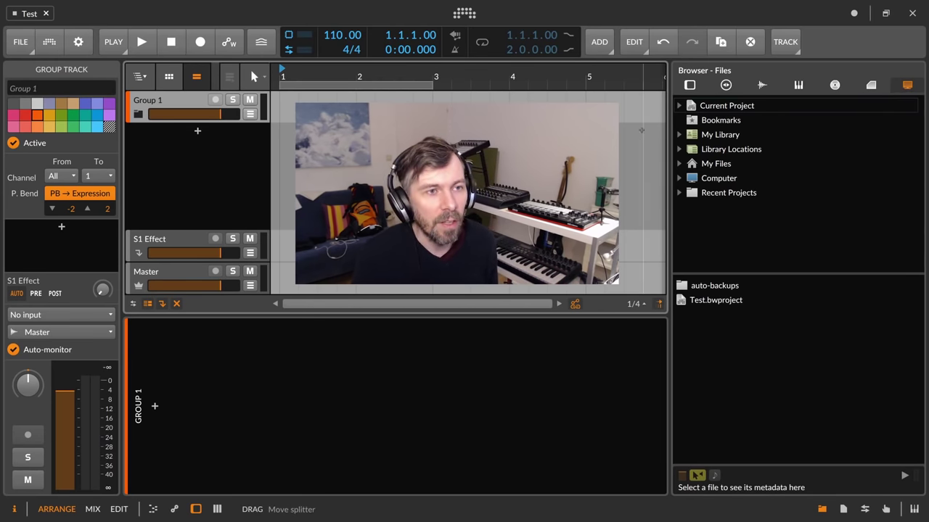
{"action": "left_click", "coordinate": [714, 194]}
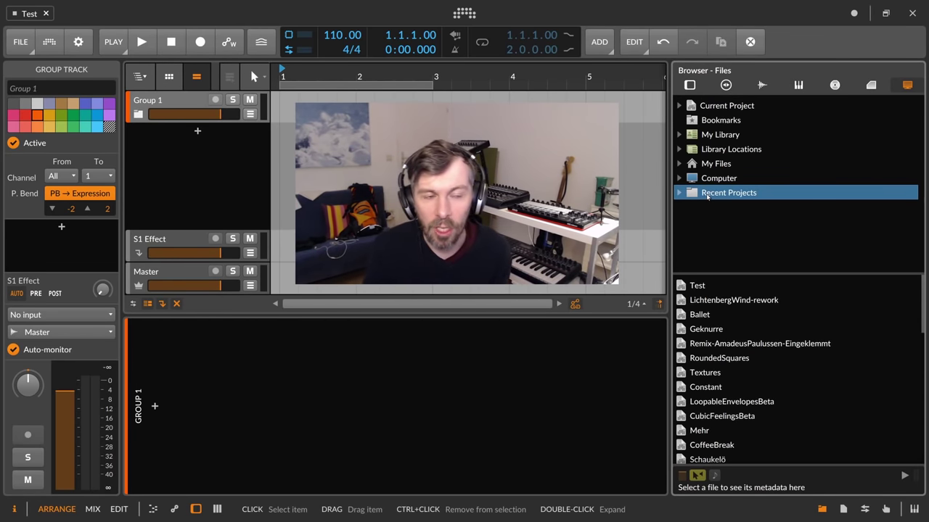
{"action": "left_click", "coordinate": [680, 193]}
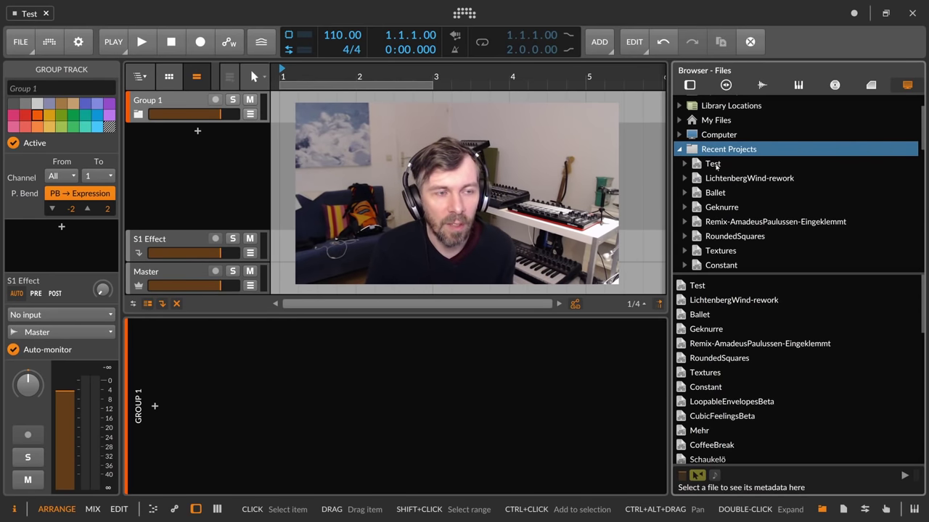
{"action": "scroll", "coordinate": [716, 165], "scroll_direction": "down", "scroll_amount": 1}
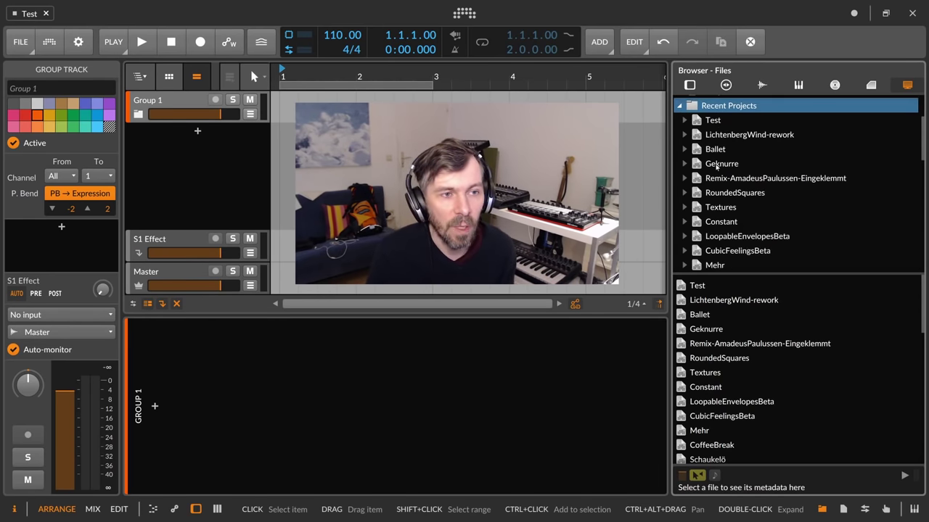
{"action": "left_click", "coordinate": [700, 167]}
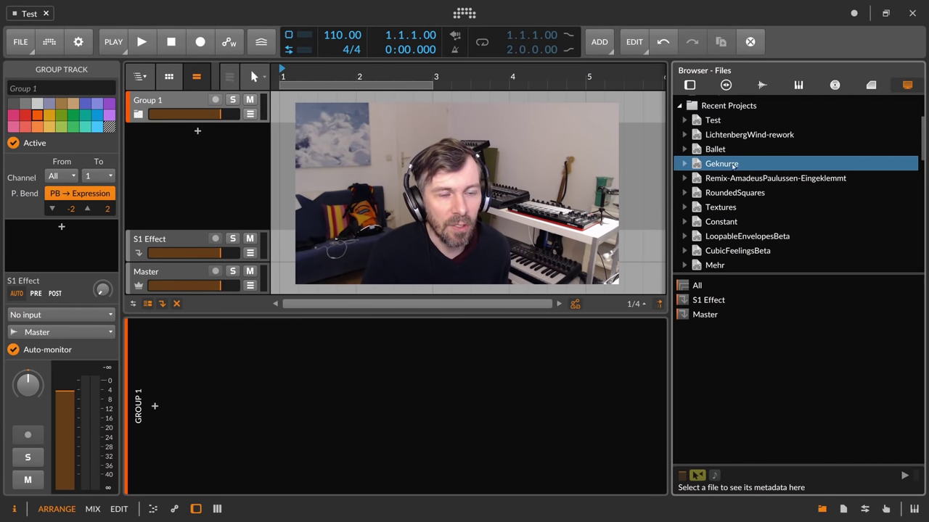
{"action": "left_click_drag", "start_coordinate": [733, 172], "coordinate": [209, 142]}
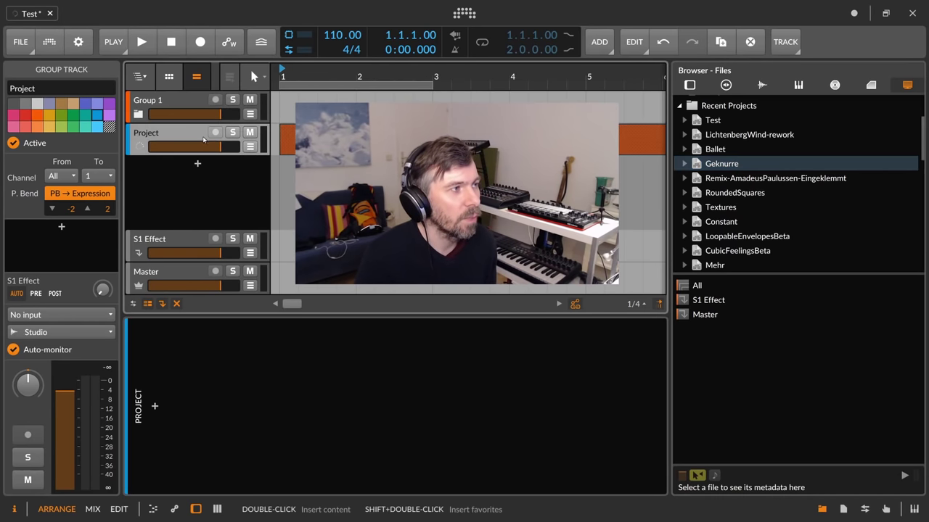
Step: Examine the nested tracks inside the imported Project group, including the All, music and D+B groups, and fold them again
{"action": "left_click_drag", "start_coordinate": [313, 83], "coordinate": [313, 74]}
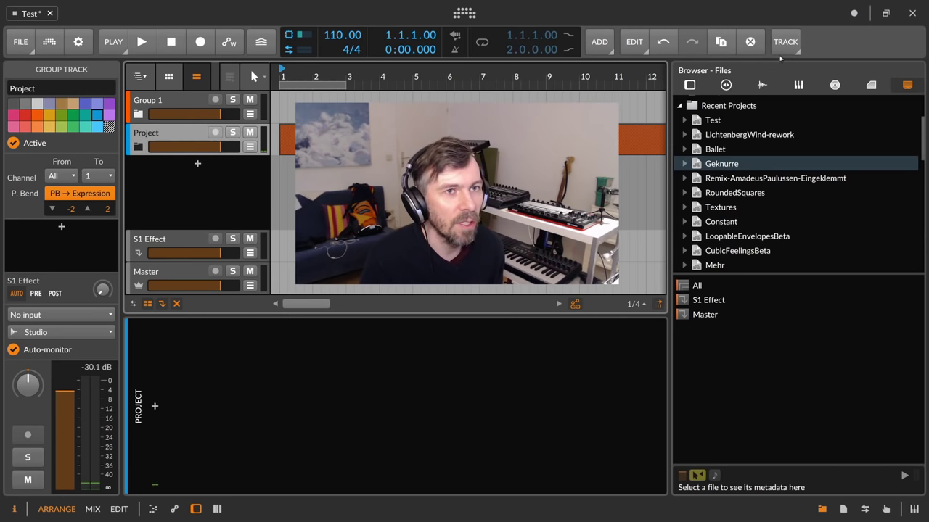
{"action": "left_click", "coordinate": [139, 147]}
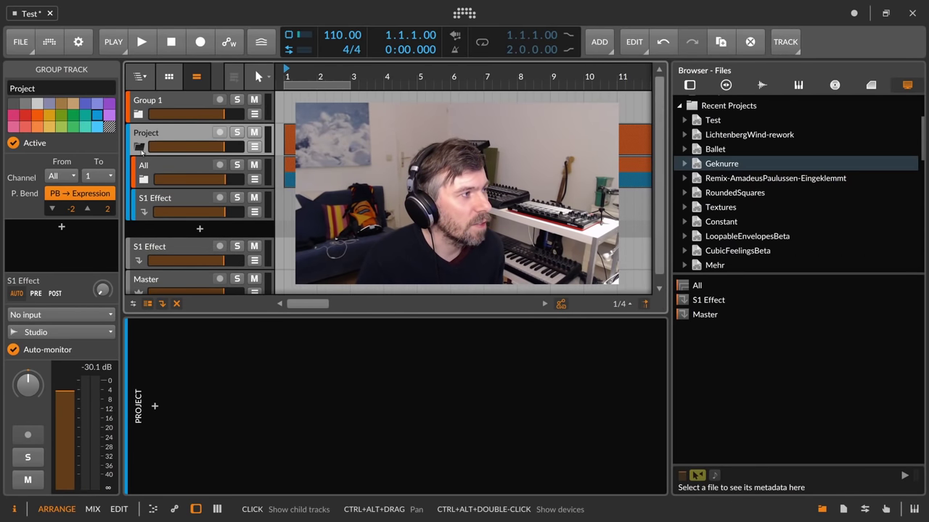
{"action": "left_click", "coordinate": [144, 181]}
{"action": "left_click", "coordinate": [149, 170]}
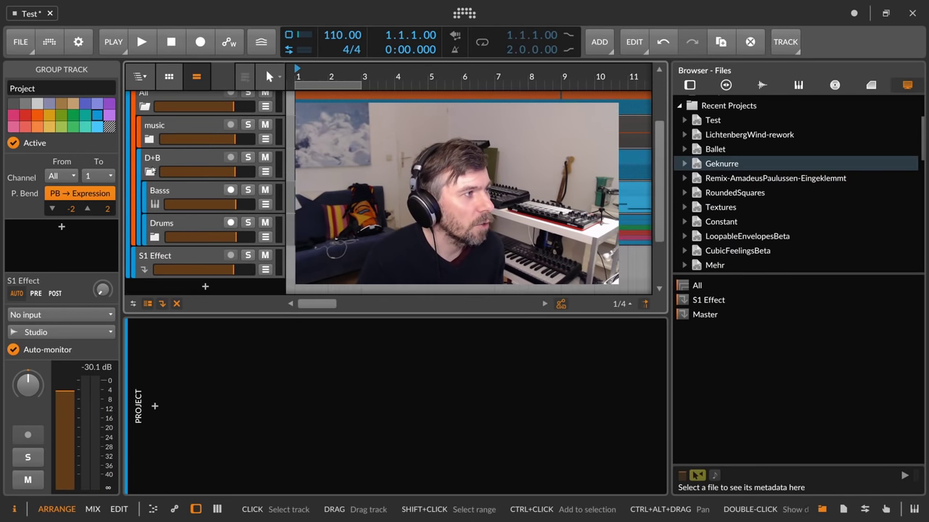
{"action": "left_click", "coordinate": [149, 140]}
{"action": "left_click_drag", "start_coordinate": [324, 76], "coordinate": [326, 217]}
{"action": "left_click", "coordinate": [181, 127]}
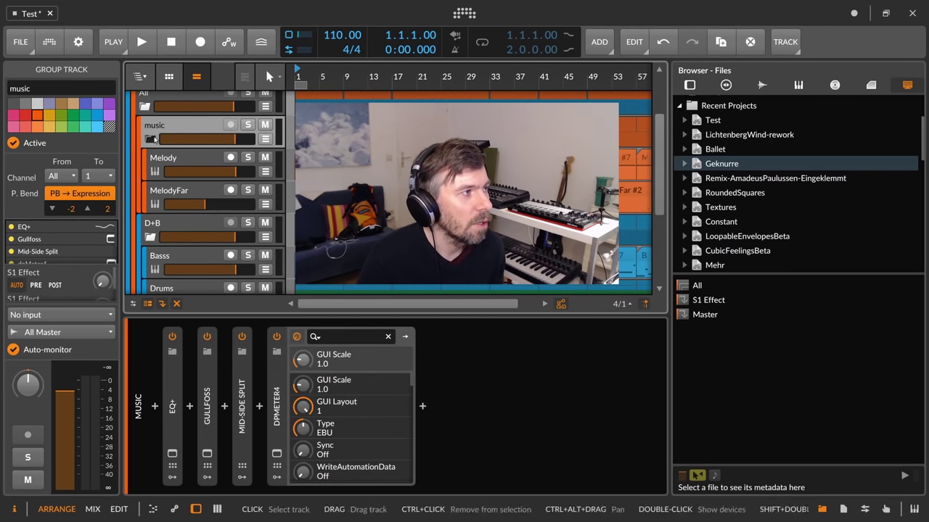
{"action": "left_click", "coordinate": [151, 139]}
{"action": "left_click", "coordinate": [150, 171]}
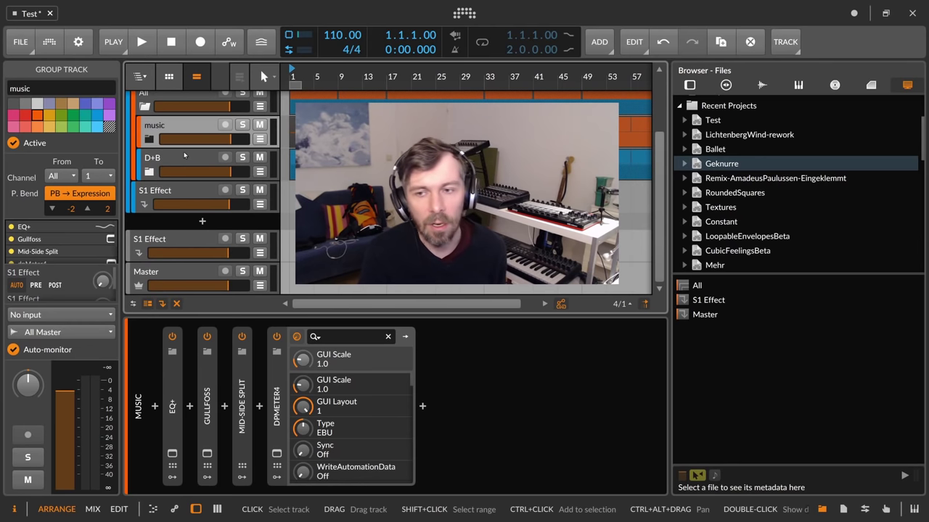
{"action": "scroll", "coordinate": [194, 148], "scroll_direction": "up", "scroll_amount": 2}
{"action": "left_click", "coordinate": [143, 148]}
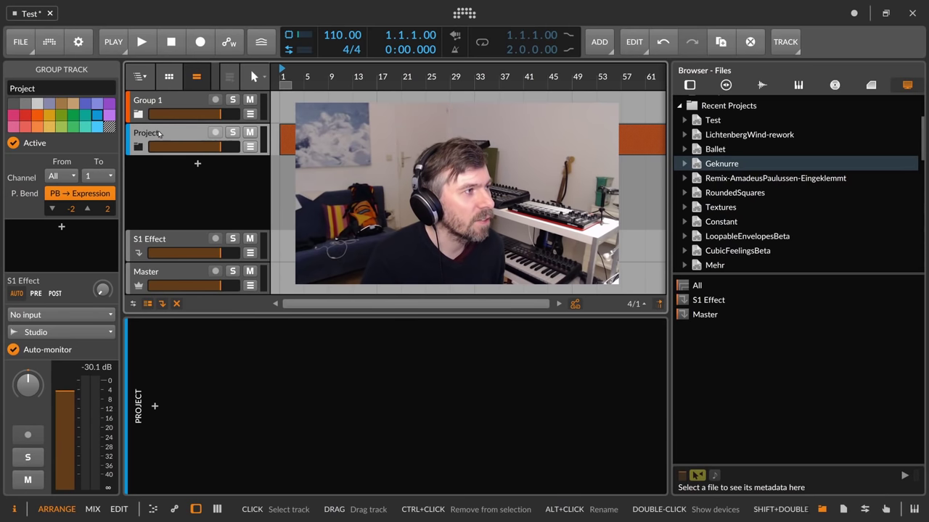
Step: Deactivate the imported Project group track and delete it
{"action": "key", "text": "alt+a"}
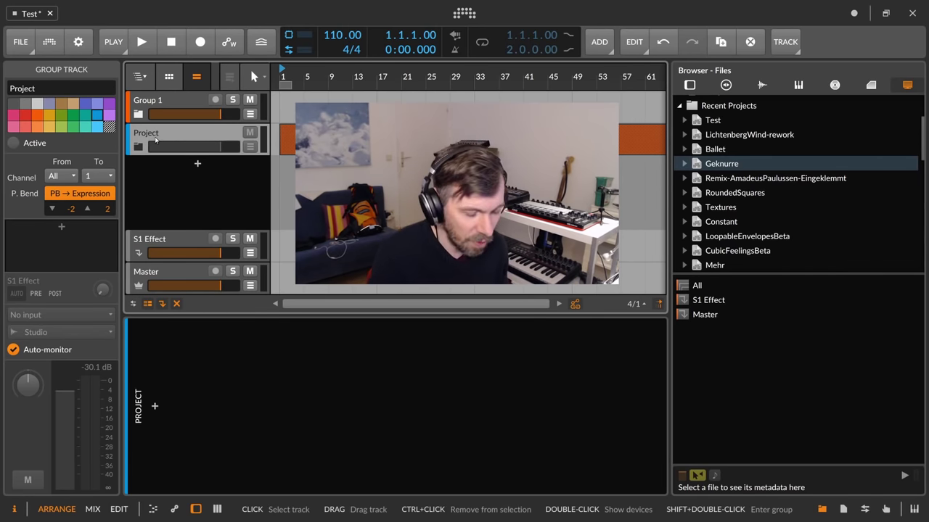
{"action": "key", "text": "Delete"}
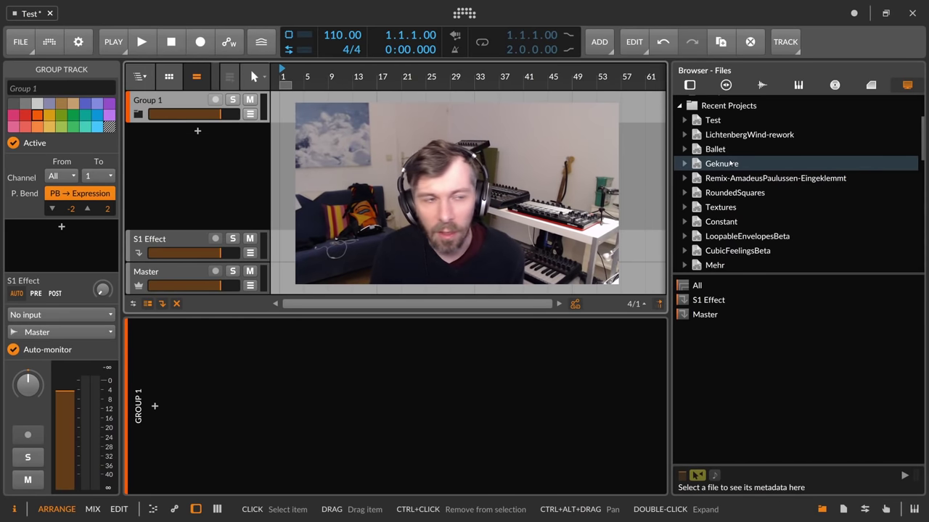
Step: Inspect the individual tracks stored in the Geknurre project within the recent projects list
{"action": "scroll", "coordinate": [729, 164], "scroll_direction": "up", "scroll_amount": 1}
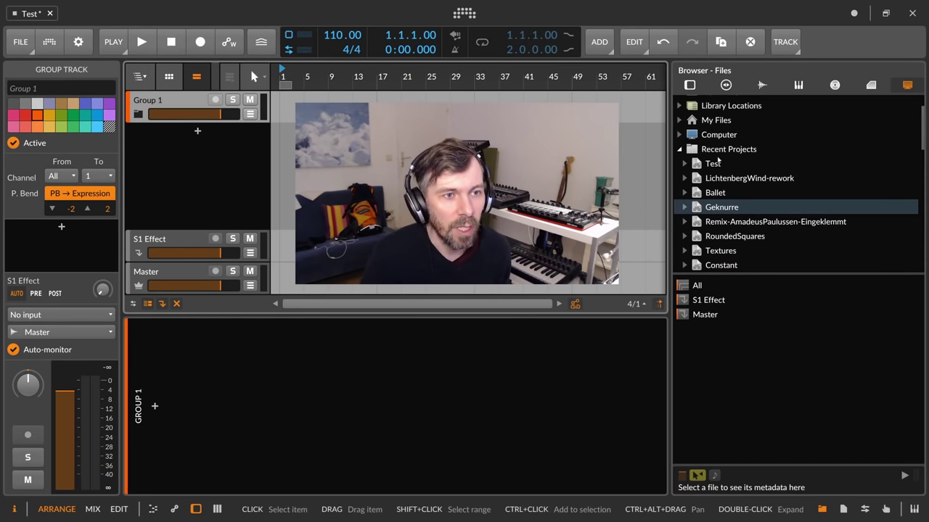
{"action": "scroll", "coordinate": [721, 168], "scroll_direction": "down", "scroll_amount": 1}
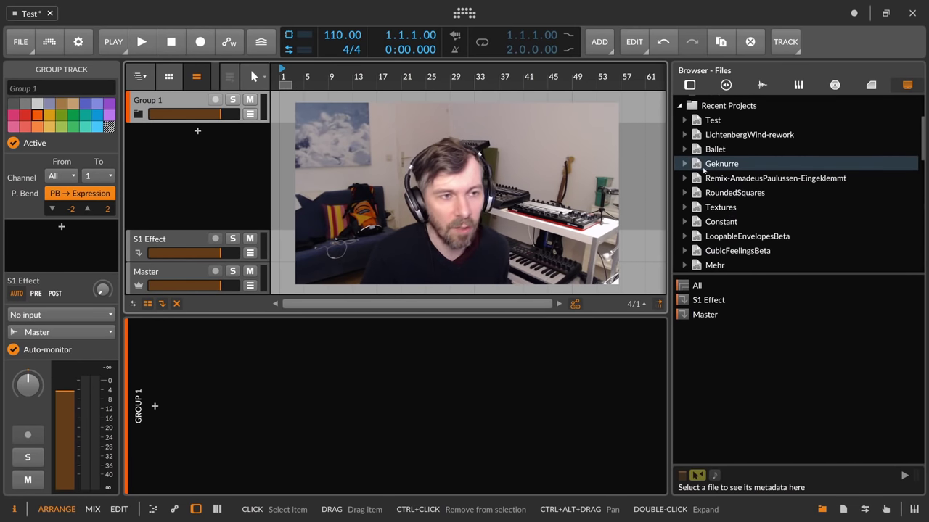
{"action": "left_click", "coordinate": [685, 164]}
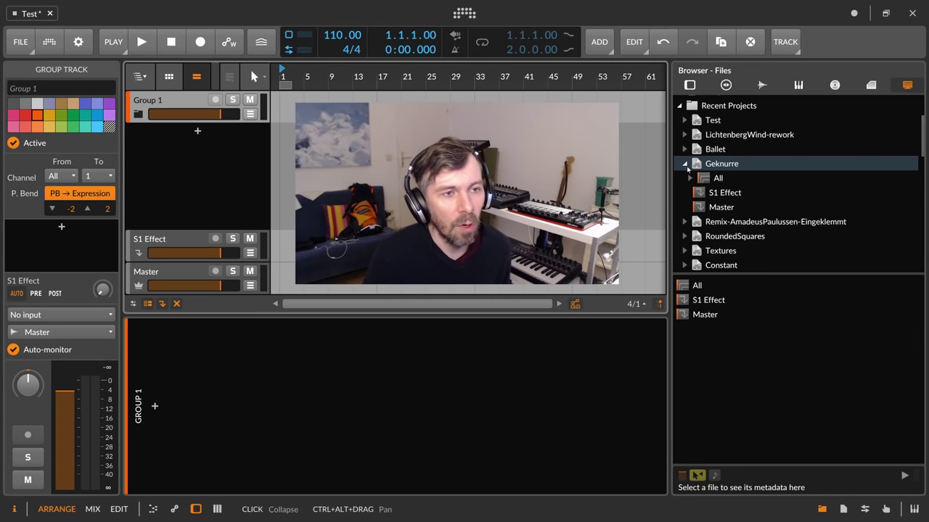
{"action": "left_click", "coordinate": [685, 165]}
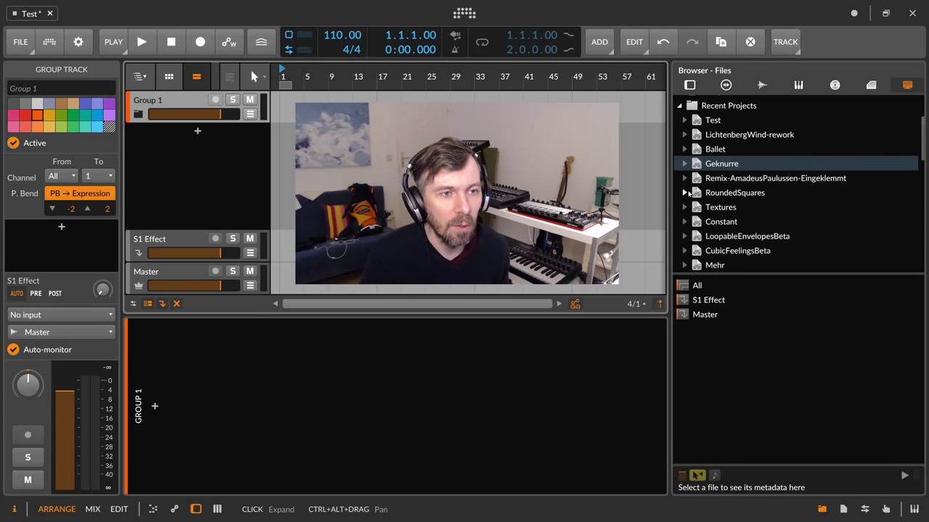
Step: Insert only the Drums group from the RoundedSquares project's D+B group into the track list below Group 1
{"action": "left_click", "coordinate": [685, 193]}
{"action": "scroll", "coordinate": [685, 193], "scroll_direction": "down", "scroll_amount": 1}
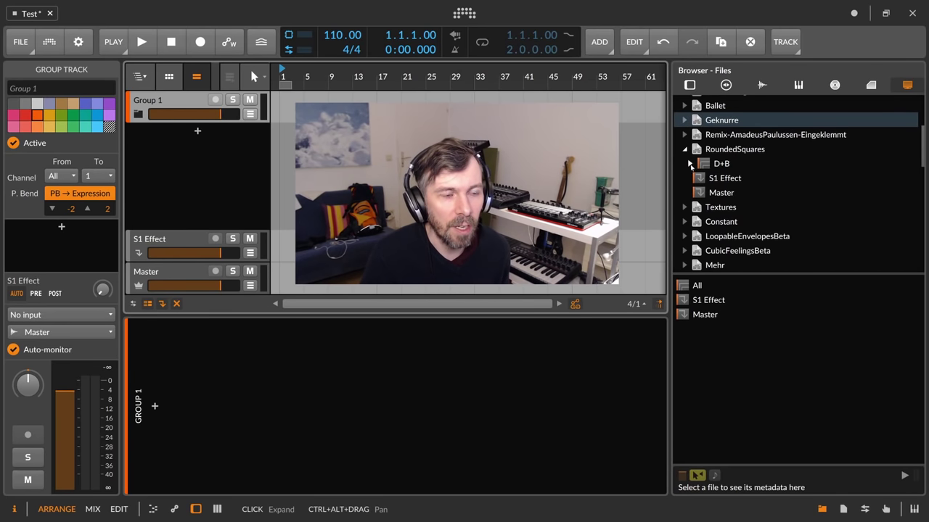
{"action": "left_click", "coordinate": [691, 164]}
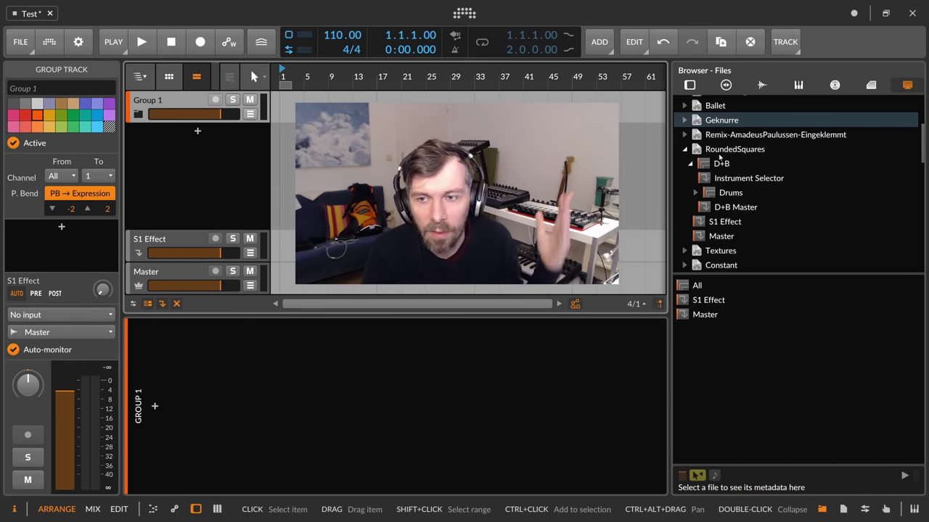
{"action": "left_click", "coordinate": [707, 199]}
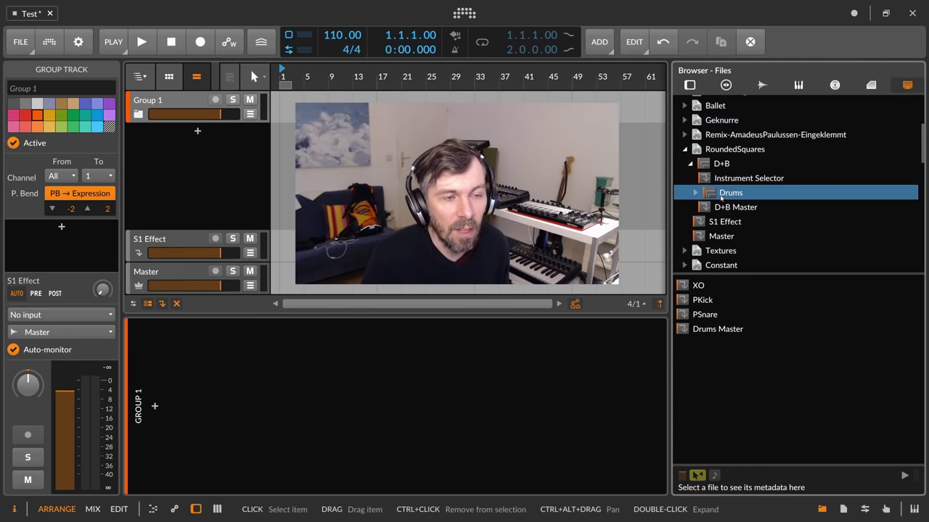
{"action": "left_click", "coordinate": [695, 192]}
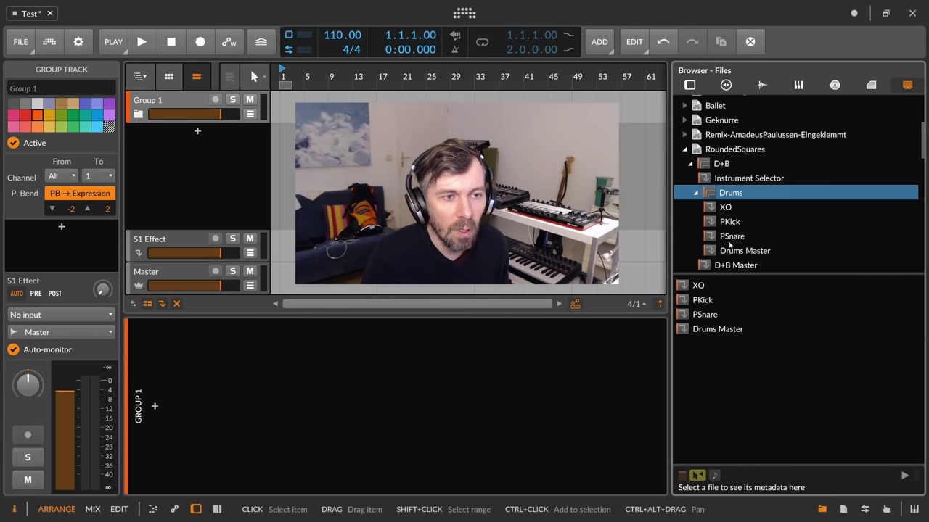
{"action": "left_click", "coordinate": [696, 193]}
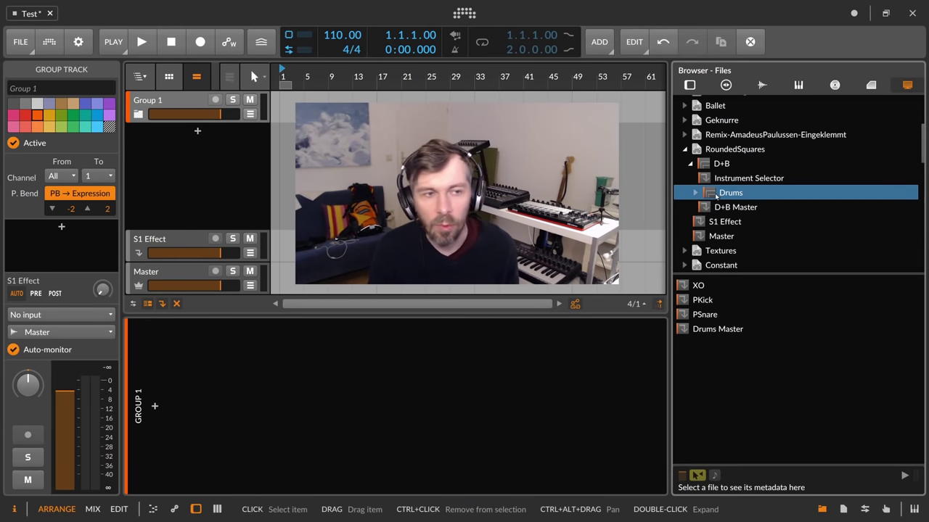
{"action": "left_click_drag", "start_coordinate": [696, 193], "coordinate": [230, 145]}
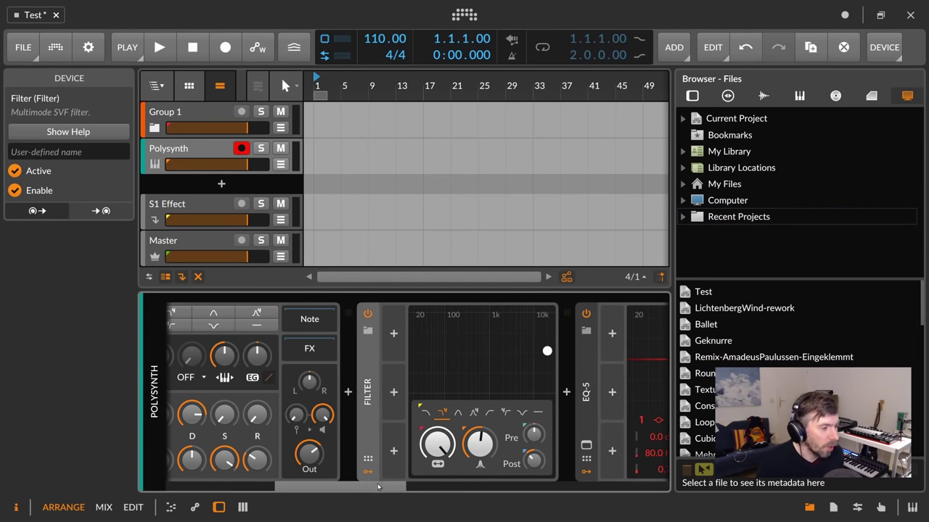
Step: Set the cutoff frequency of the Filter device on the Polysynth track to about 262 Hz
{"action": "scroll", "coordinate": [380, 490], "scroll_direction": "right", "scroll_amount": 1}
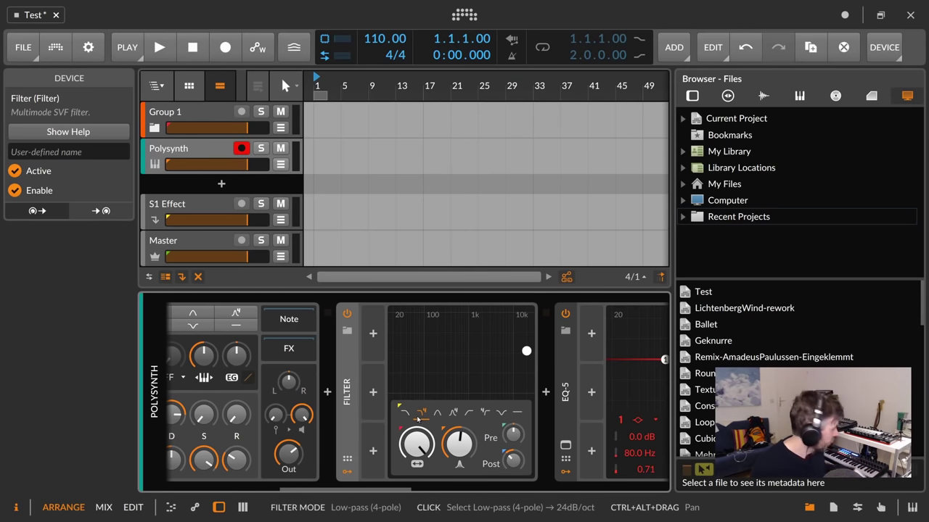
{"action": "mouse_move", "coordinate": [416, 444]}
{"action": "left_mouse_down"}
{"action": "mouse_move", "coordinate": [416, 493]}
{"action": "mouse_move", "coordinate": [421, 448]}
{"action": "left_mouse_up"}
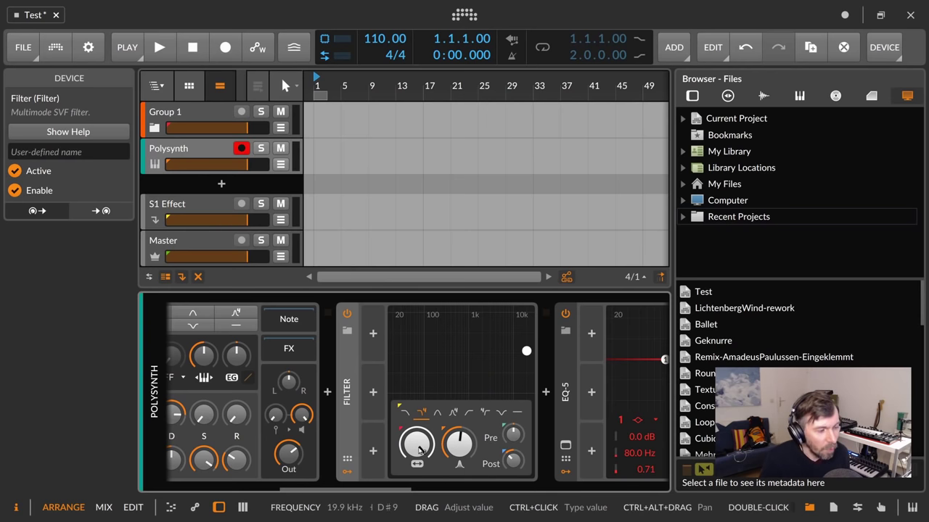
{"action": "left_click_drag", "start_coordinate": [420, 449], "coordinate": [418, 446]}
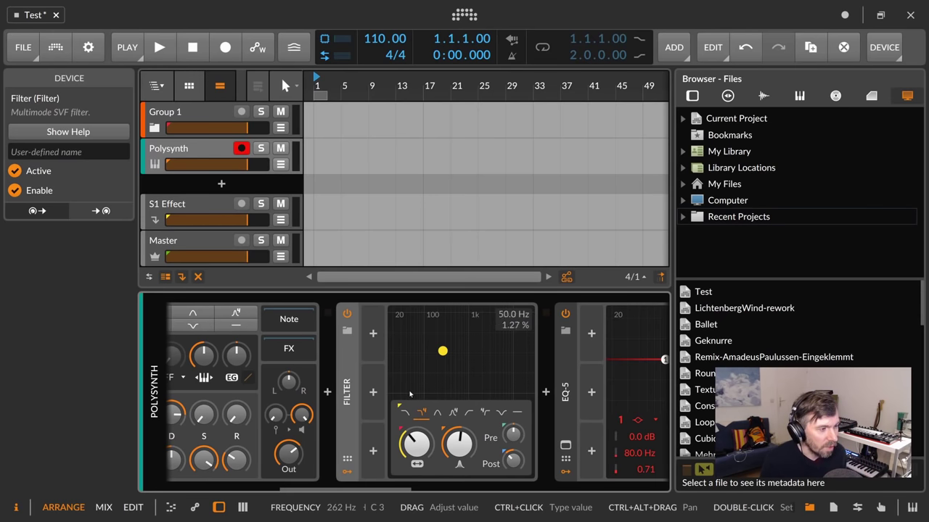
Step: Insert a Keytrack modulator into the first modulator slot of the Filter device
{"action": "left_click", "coordinate": [377, 339]}
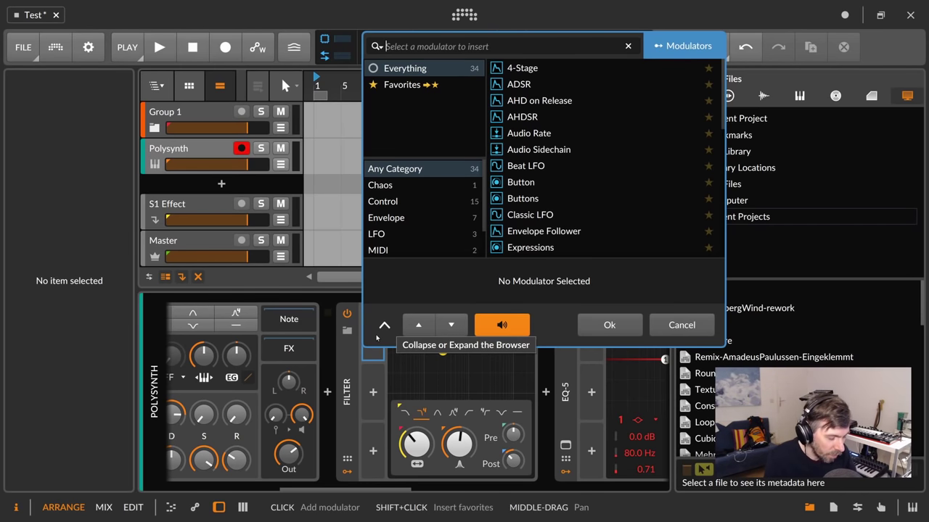
{"action": "type", "text": "key"}
{"action": "key", "text": "Return"}
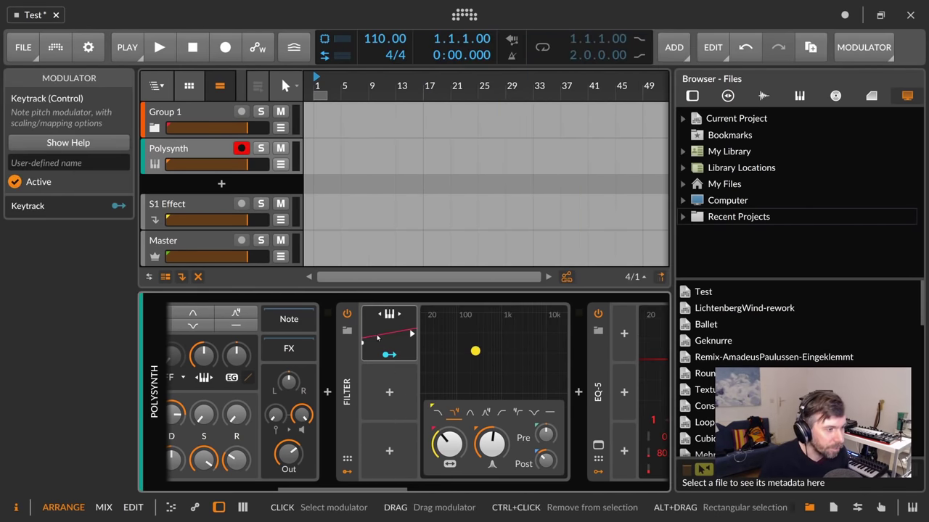
Step: Examine the Root and Spread settings of the Filter's Keytrack modulator
{"action": "scroll", "coordinate": [383, 355], "scroll_direction": "down", "scroll_amount": 3}
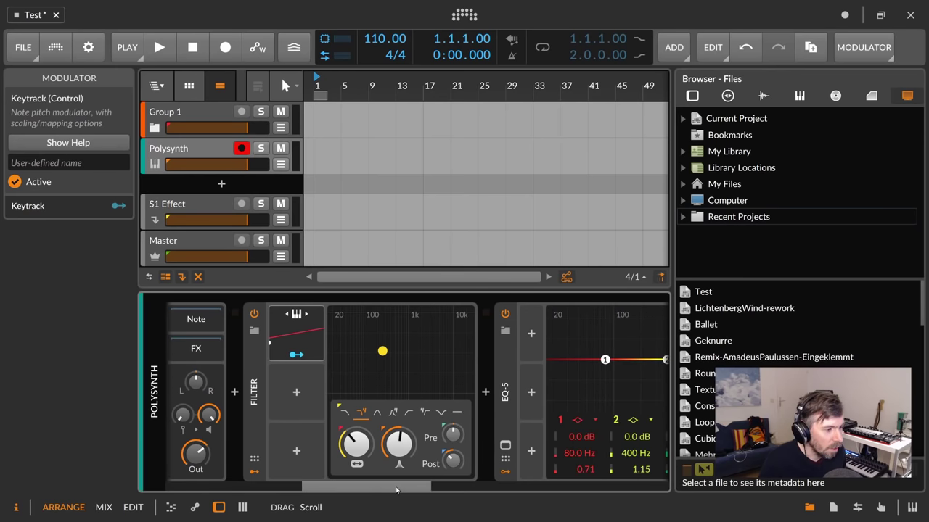
{"action": "left_click", "coordinate": [319, 334]}
{"action": "scroll", "coordinate": [391, 483], "scroll_direction": "down", "scroll_amount": 3}
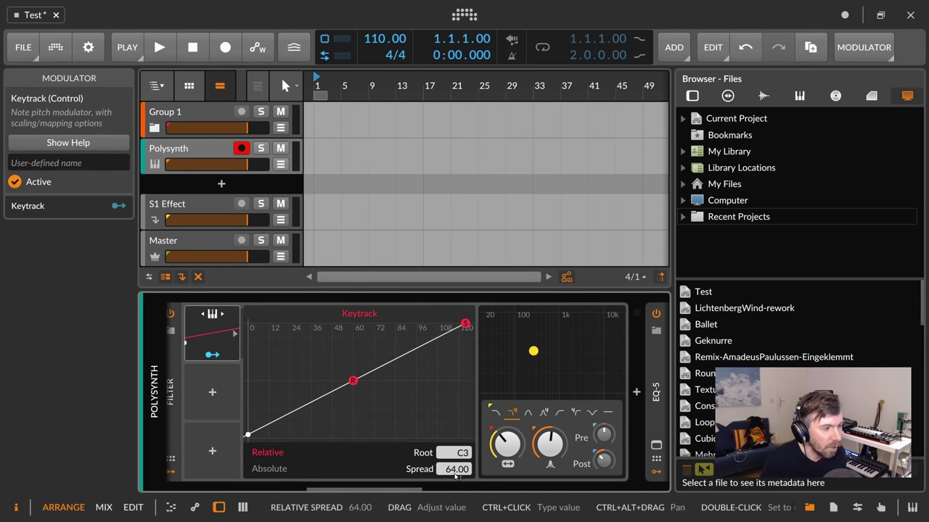
{"action": "left_click", "coordinate": [218, 354]}
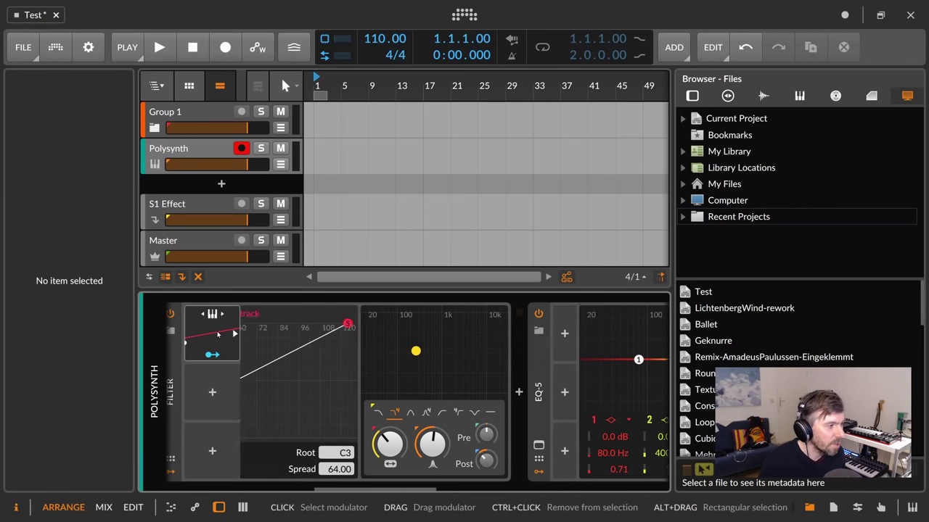
{"action": "left_click", "coordinate": [234, 365]}
Step: Map the Keytrack modulator to the Filter's cutoff frequency with a modulation amount of 64
{"action": "left_click_drag", "start_coordinate": [395, 490], "coordinate": [366, 490]}
{"action": "left_click", "coordinate": [302, 354]}
{"action": "left_click_drag", "start_coordinate": [362, 443], "coordinate": [362, 391]}
{"action": "double_click", "coordinate": [118, 222]}
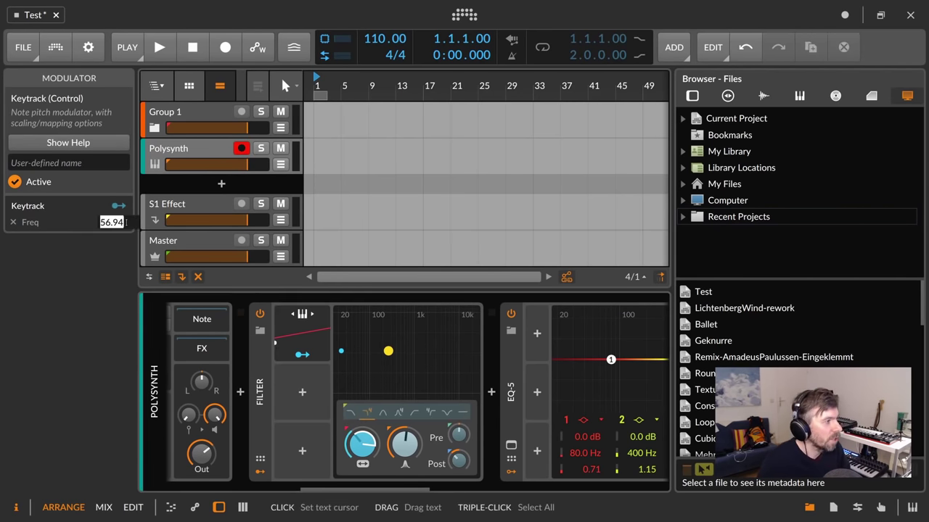
{"action": "type", "text": "64"}
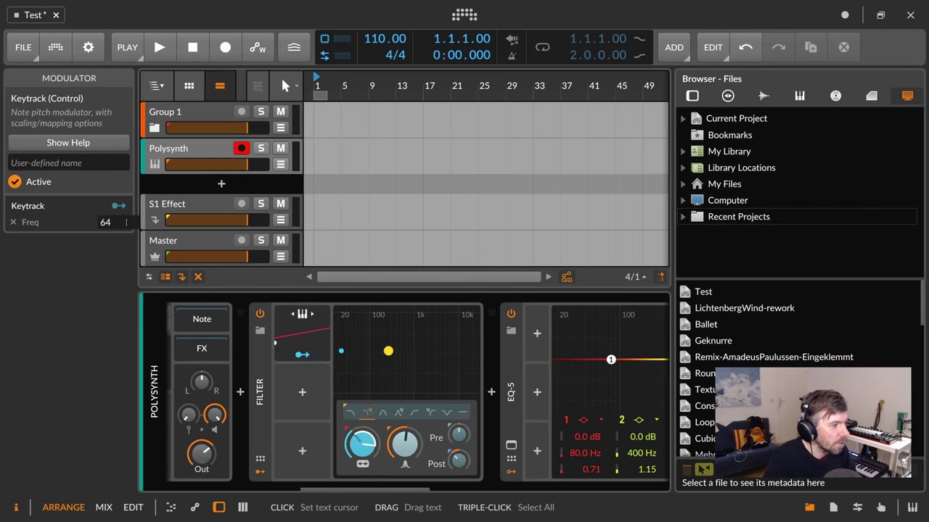
{"action": "key", "text": "Return"}
{"action": "left_click", "coordinate": [302, 354]}
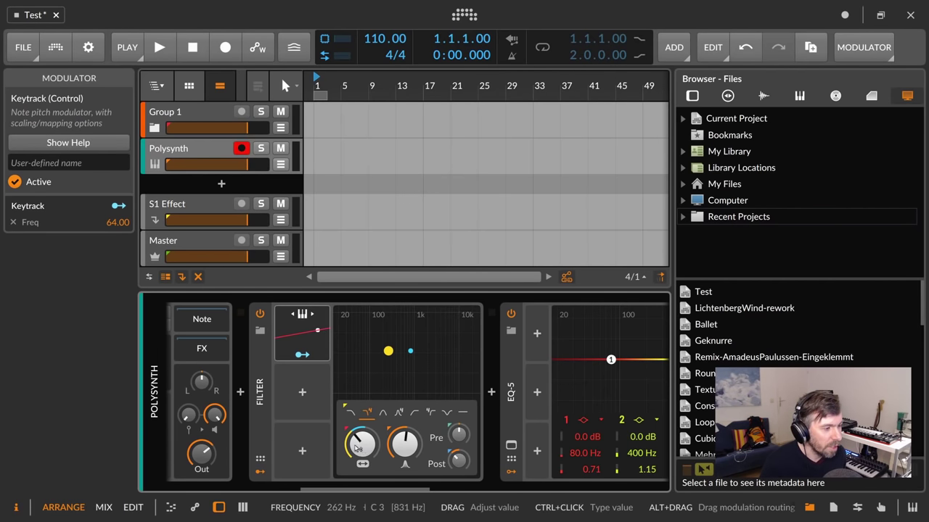
Step: Compare the Keytrack modulator's Spread value with its modulation amount for the Filter frequency
{"action": "left_click", "coordinate": [310, 346]}
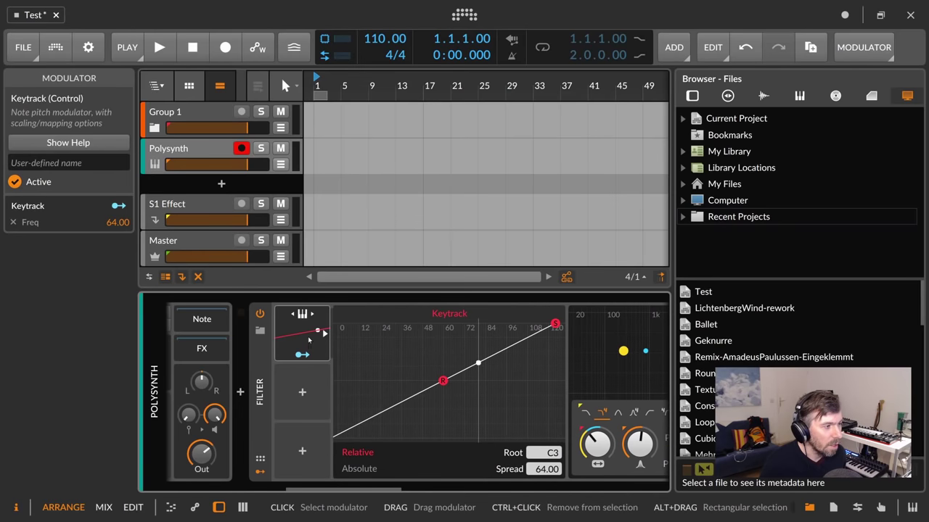
{"action": "left_click", "coordinate": [310, 335]}
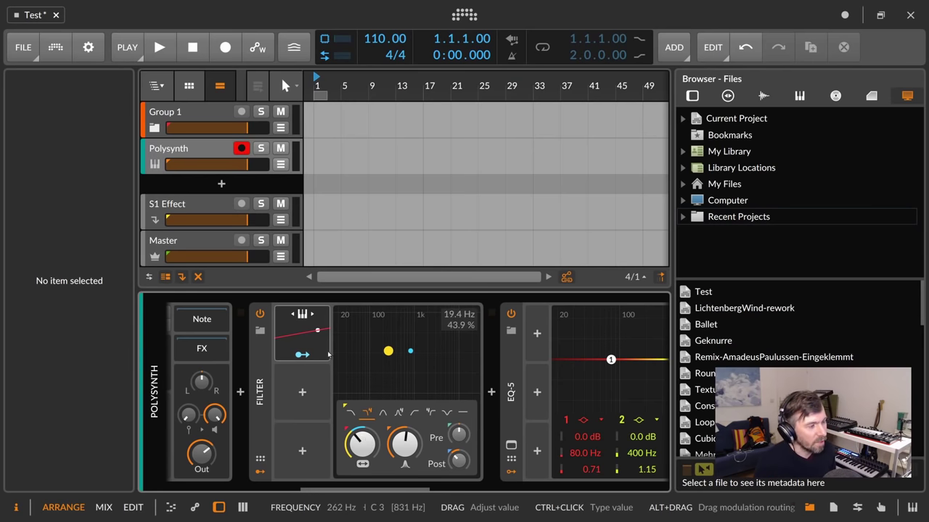
{"action": "left_click", "coordinate": [309, 338]}
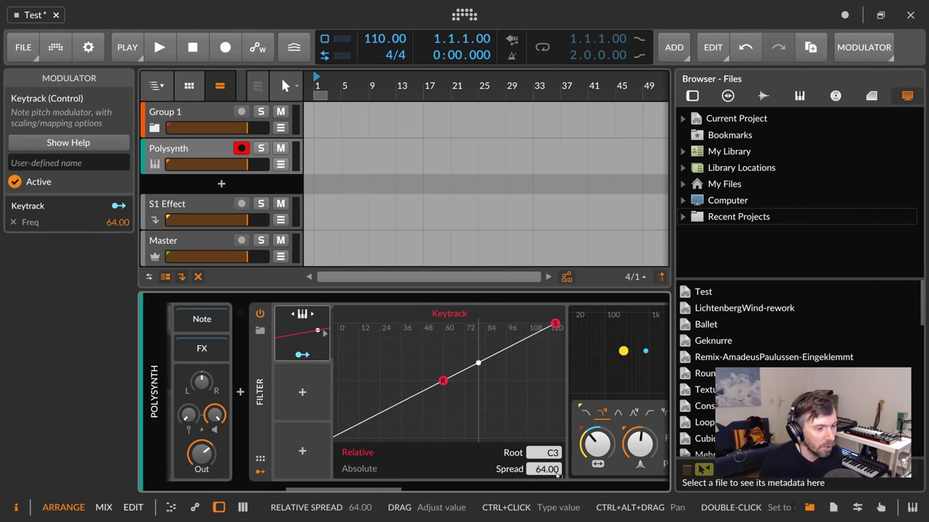
{"action": "left_click", "coordinate": [306, 333]}
{"action": "left_click", "coordinate": [306, 334]}
{"action": "left_click", "coordinate": [307, 334]}
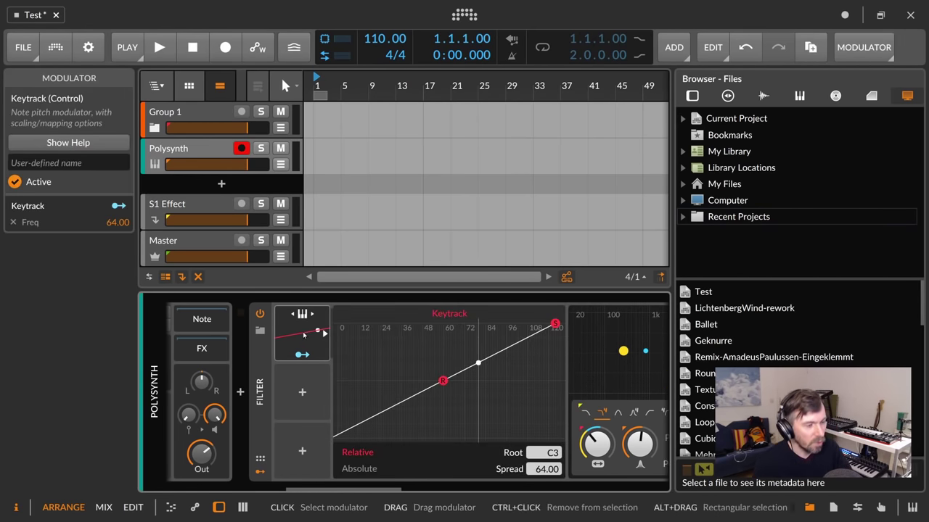
Step: Move the Keytrack modulator from the Filter device to the EQ-5 device
{"action": "left_click", "coordinate": [298, 335]}
{"action": "left_click", "coordinate": [296, 335]}
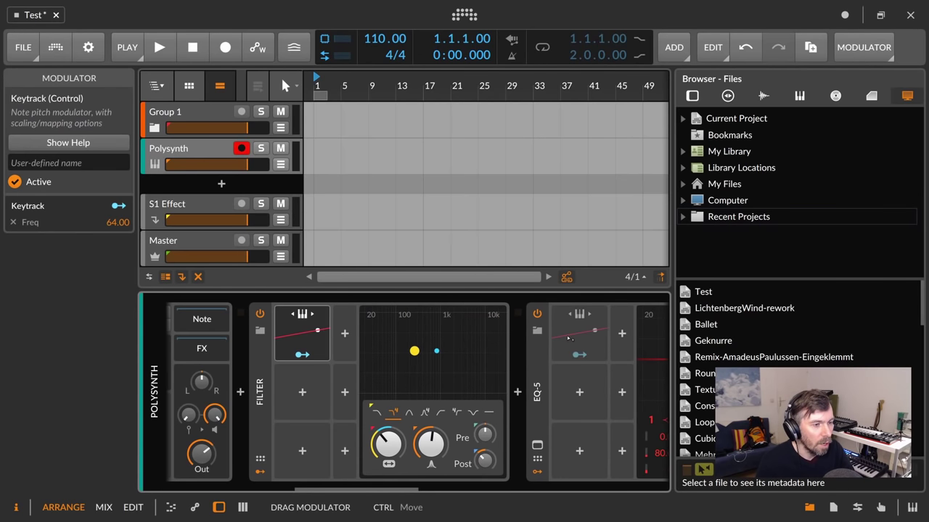
{"action": "left_click", "coordinate": [303, 337]}
{"action": "left_click", "coordinate": [309, 339]}
{"action": "left_click", "coordinate": [309, 339]}
{"action": "left_click", "coordinate": [309, 339]}
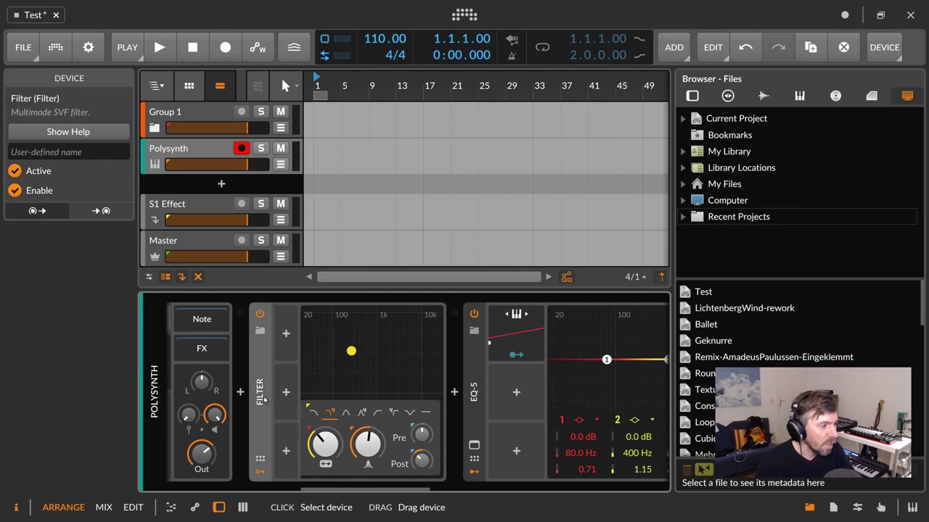
Step: Set the EQ-5's band 2 frequency by note name to C3
{"action": "scroll", "coordinate": [326, 406], "scroll_direction": "right", "scroll_amount": 2}
{"action": "left_click_drag", "start_coordinate": [342, 485], "coordinate": [382, 489]}
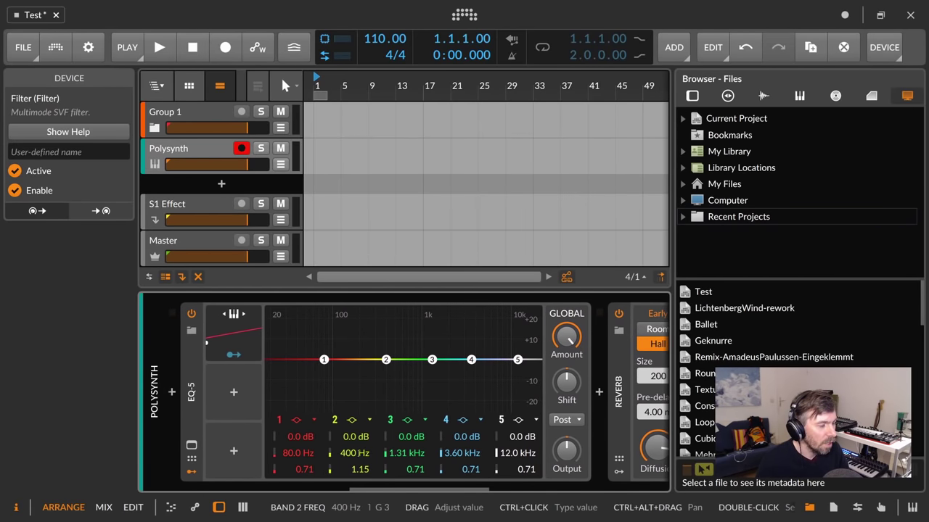
{"action": "double_click", "coordinate": [372, 455]}
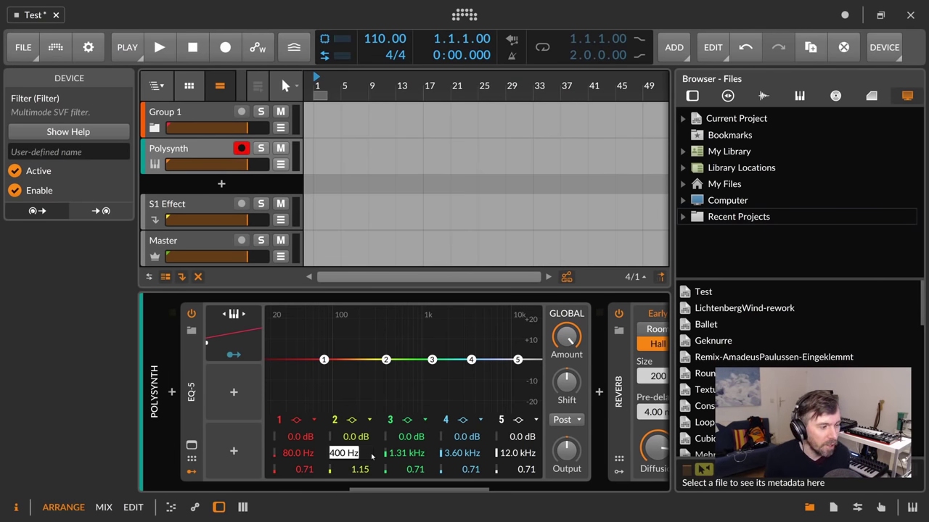
{"action": "type", "text": "C "}
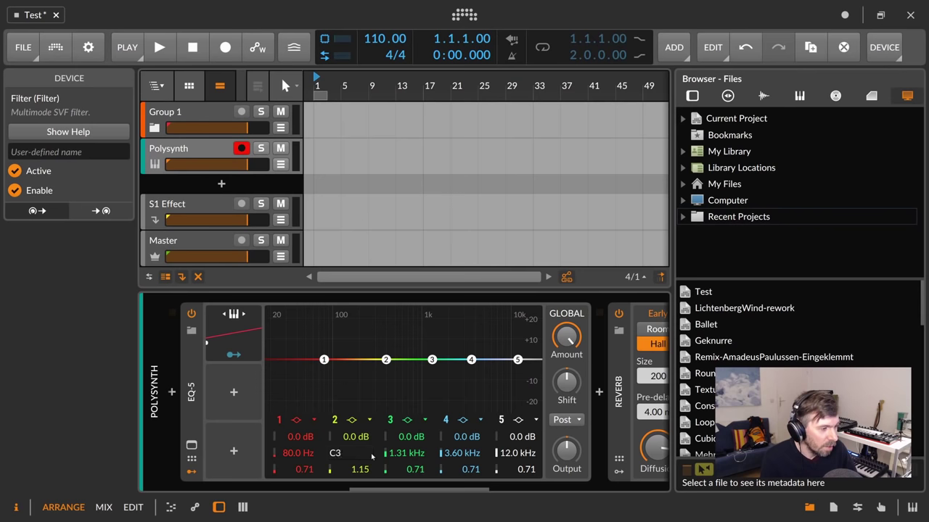
{"action": "type", "text": "3"}
{"action": "key", "text": "Return"}
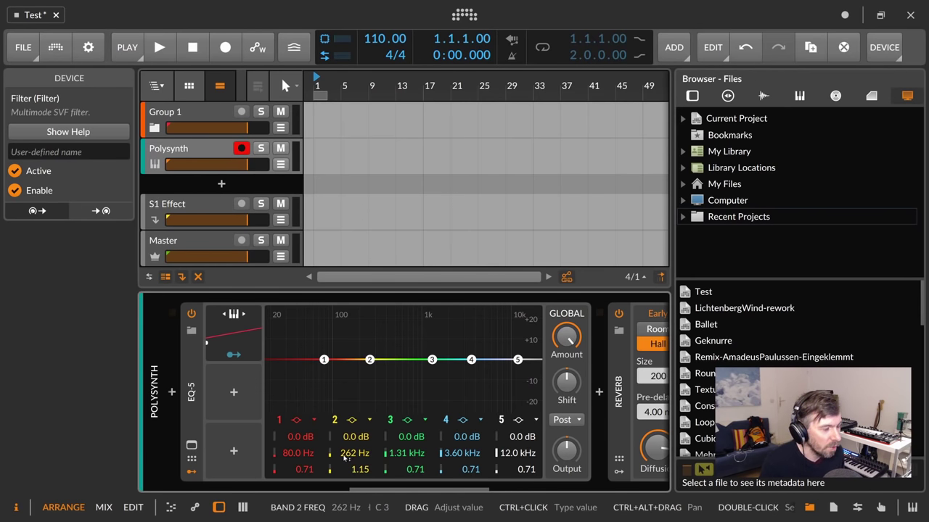
Step: Set the EQ-5's band 2 frequency to the note F#5
{"action": "left_click", "coordinate": [359, 453], "text": "ctrl"}
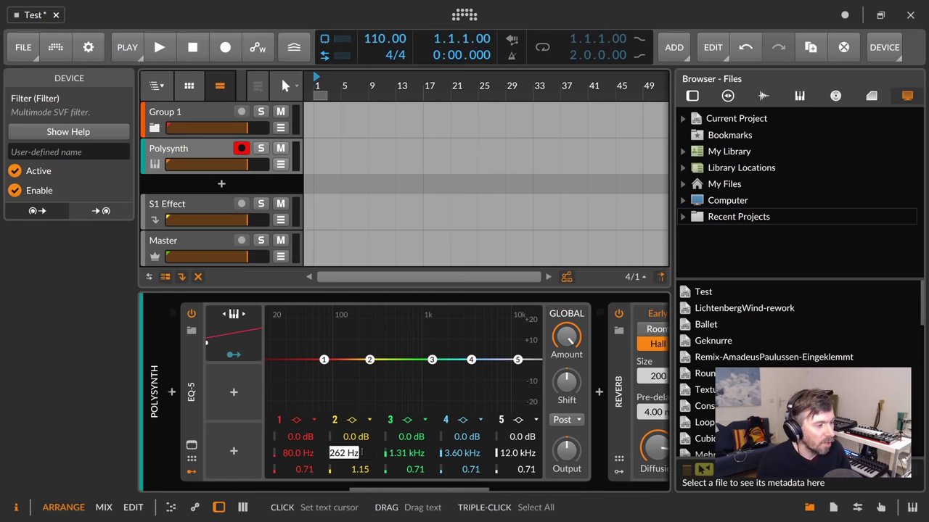
{"action": "type", "text": "F#"}
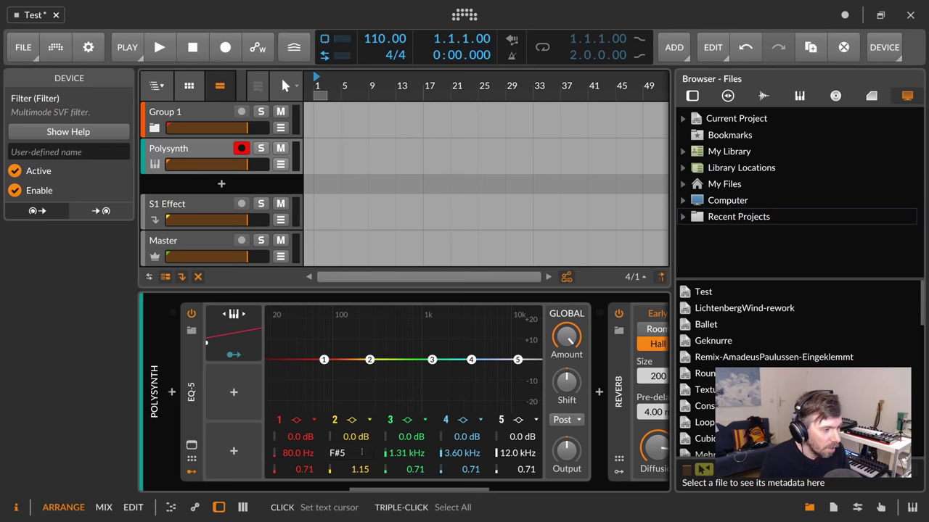
{"action": "type", "text": "5"}
{"action": "key", "text": "Return"}
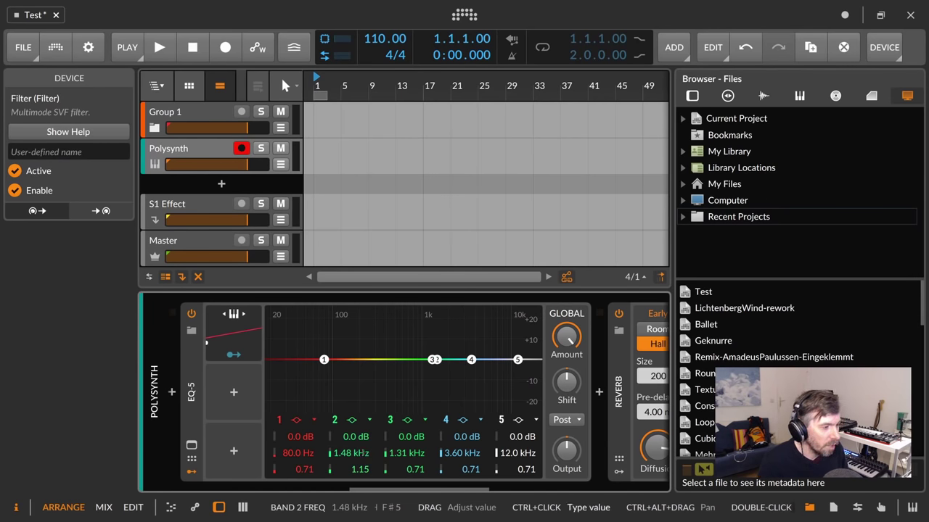
Step: Set the EQ-5's band 2 frequency to the note F3
{"action": "left_click", "coordinate": [363, 453], "text": "ctrl"}
{"action": "type", "text": "F"}
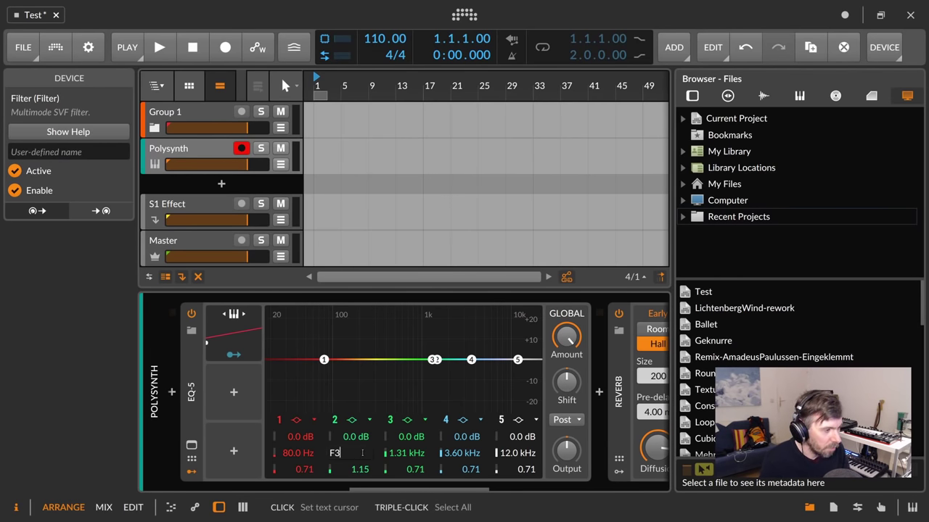
{"action": "type", "text": "3"}
{"action": "key", "text": "Return"}
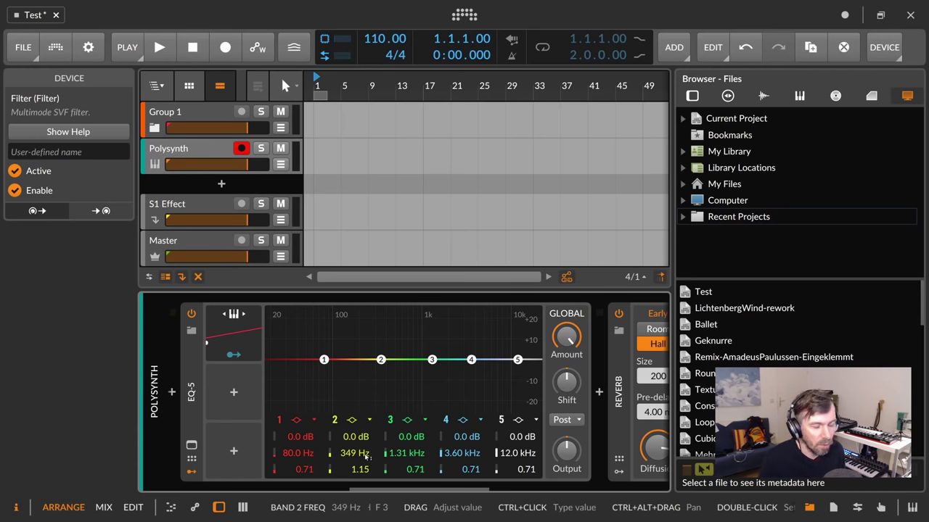
Step: Set the cutoff frequency of the Polysynth's built-in filter to 185 Hz
{"action": "left_click_drag", "start_coordinate": [405, 491], "coordinate": [336, 491]}
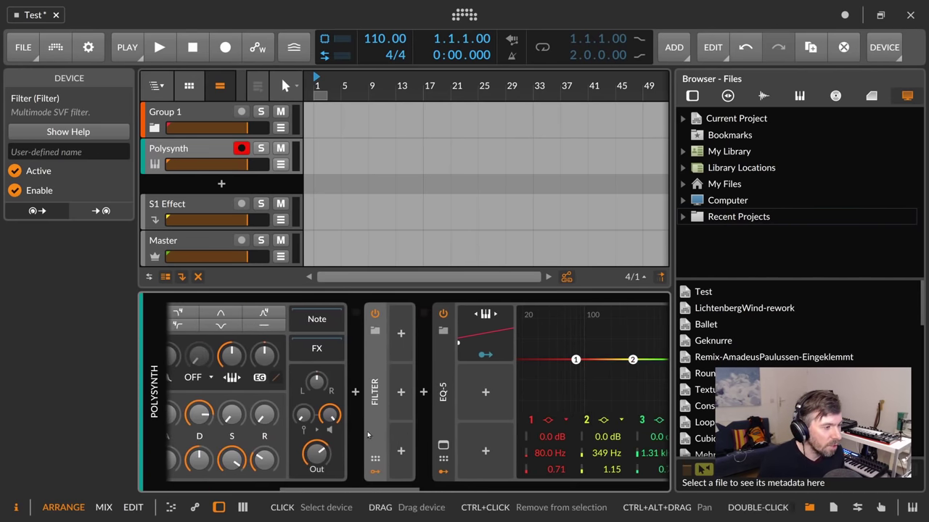
{"action": "double_click", "coordinate": [376, 391]}
{"action": "scroll", "coordinate": [383, 450], "scroll_direction": "right", "scroll_amount": 3}
{"action": "scroll", "coordinate": [363, 406], "scroll_direction": "left", "scroll_amount": 5}
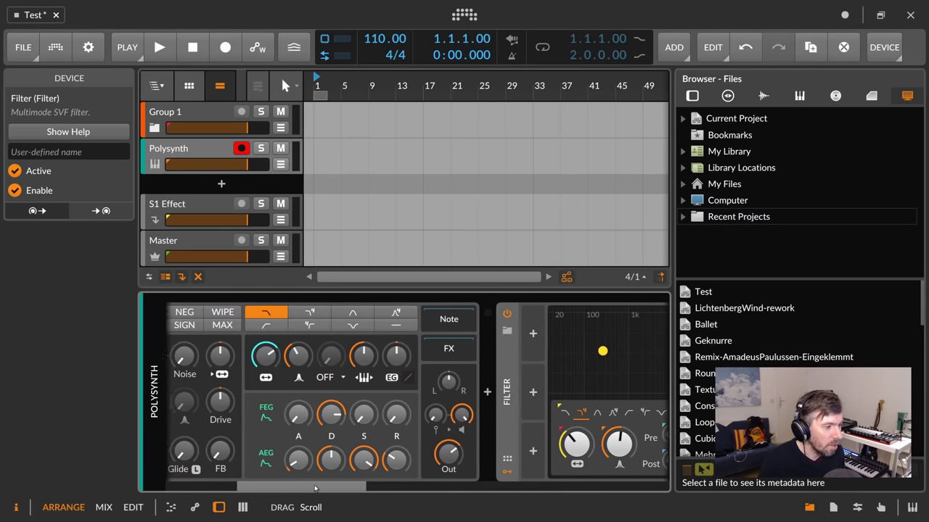
{"action": "double_click", "coordinate": [327, 355]}
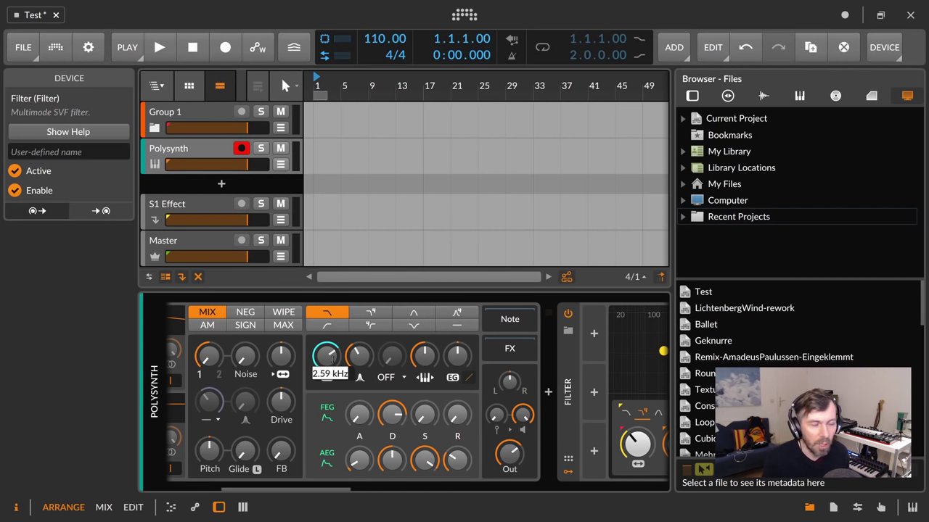
{"action": "type", "text": "185"}
{"action": "key", "text": "Return"}
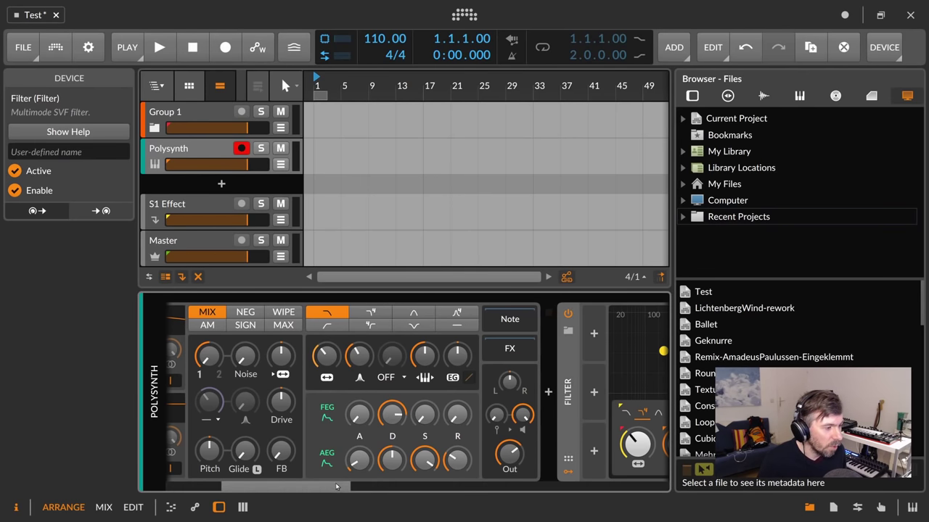
Step: Return the EQ-5's band 2 frequency to the note C3
{"action": "scroll", "coordinate": [320, 489], "scroll_direction": "left", "scroll_amount": 3}
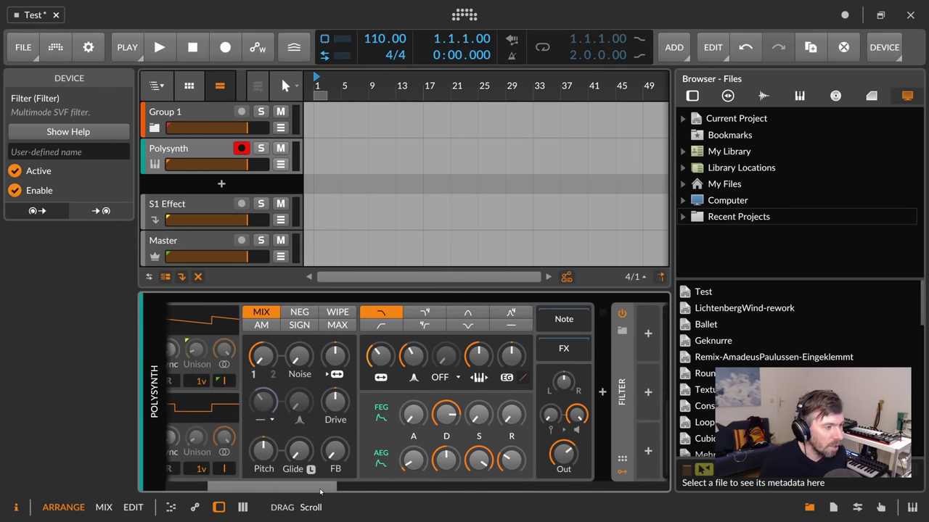
{"action": "left_click_drag", "start_coordinate": [320, 488], "coordinate": [446, 493]}
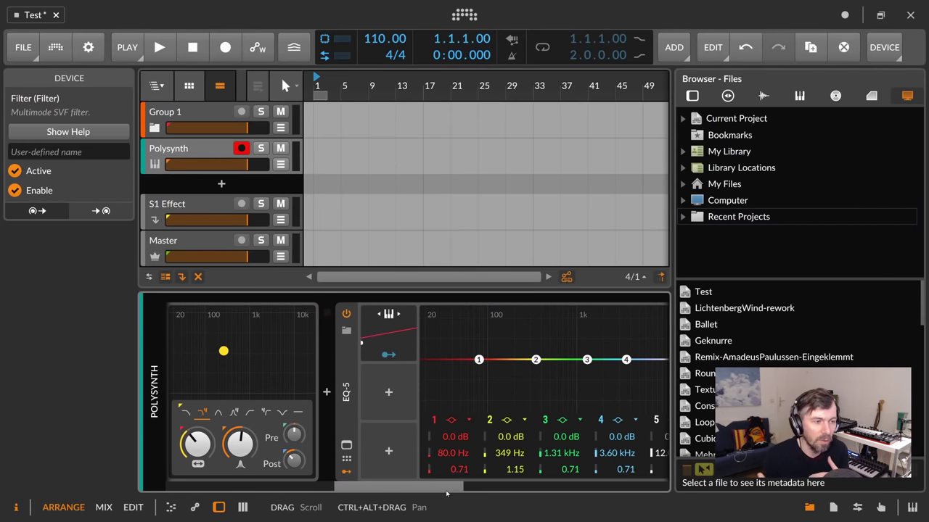
{"action": "scroll", "coordinate": [444, 491], "scroll_direction": "right", "scroll_amount": 4}
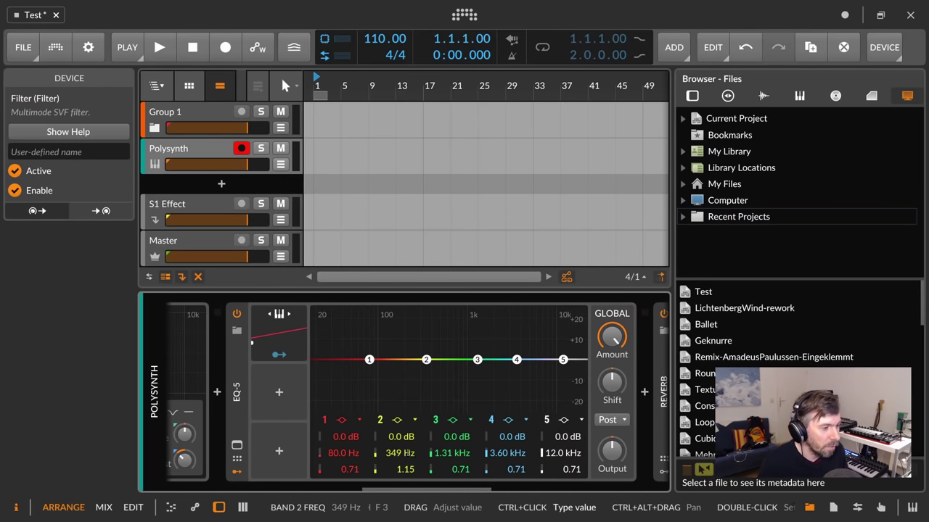
{"action": "double_click", "coordinate": [407, 453]}
{"action": "type", "text": "C3"}
{"action": "key", "text": "Return"}
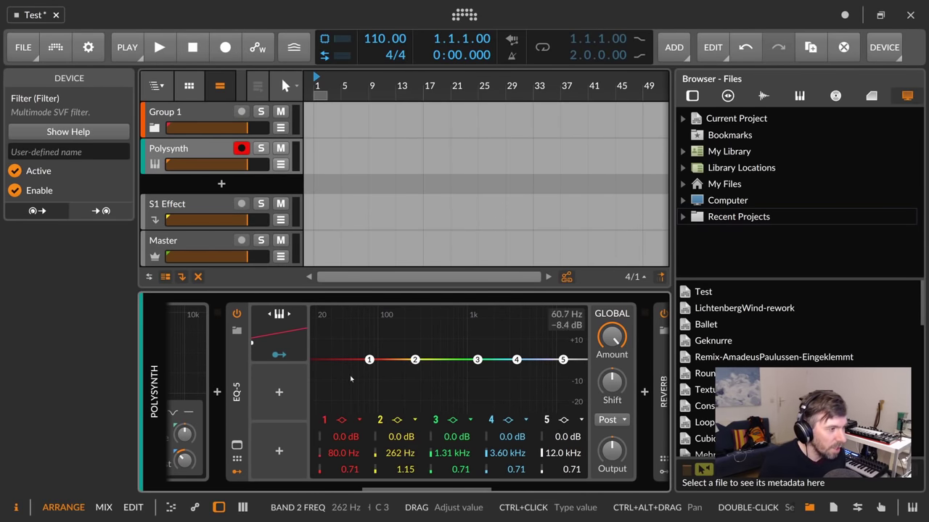
Step: Map the Keytrack modulator to the EQ-5's band 2 frequency with an amount of 64 and raise that band's gain to about +3.6 dB
{"action": "left_click", "coordinate": [279, 330]}
{"action": "mouse_move", "coordinate": [380, 432]}
{"action": "left_mouse_down"}
{"action": "mouse_move", "coordinate": [380, 413]}
{"action": "mouse_move", "coordinate": [380, 429]}
{"action": "left_mouse_up"}
{"action": "double_click", "coordinate": [118, 222]}
{"action": "type", "text": "64"}
{"action": "key", "text": "Return"}
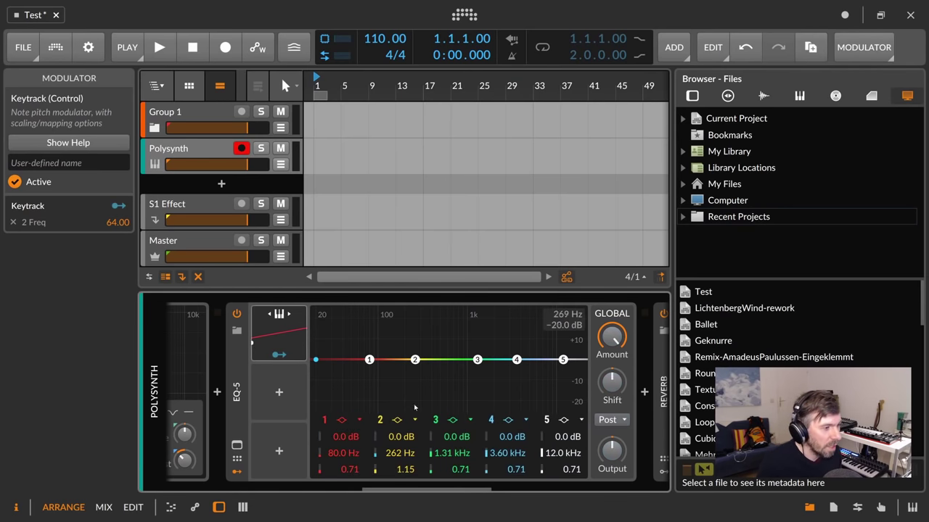
{"action": "left_click_drag", "start_coordinate": [415, 360], "coordinate": [415, 352]}
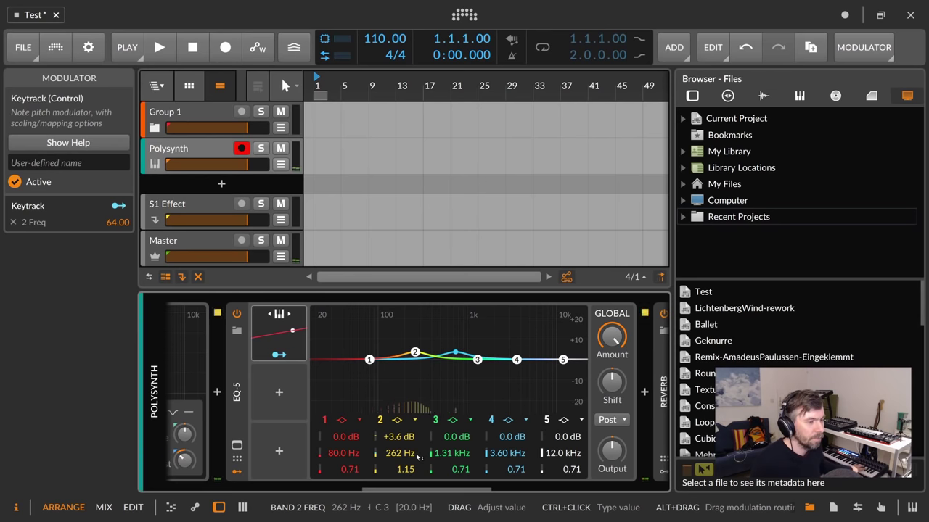
Step: Raise the Filter device's cutoff frequency to above 10 kHz
{"action": "left_click_drag", "start_coordinate": [375, 482], "coordinate": [315, 483]}
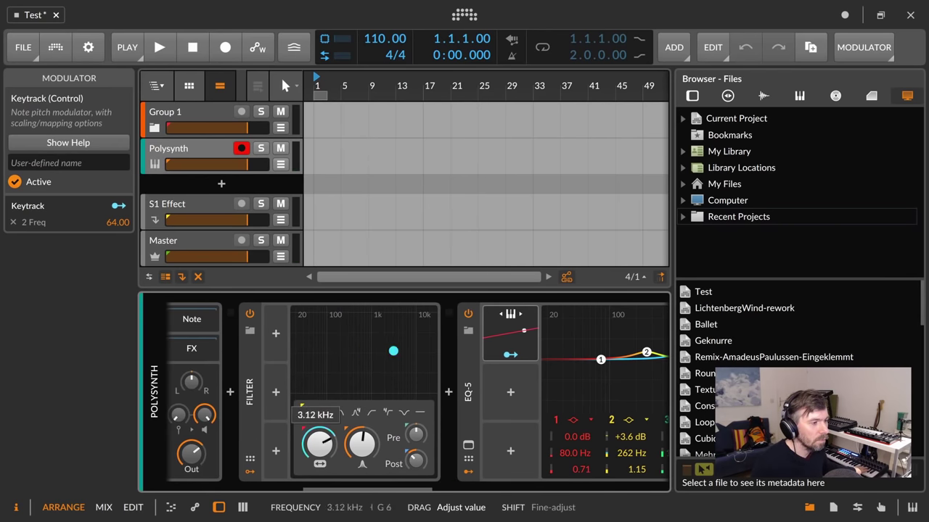
{"action": "left_click_drag", "start_coordinate": [323, 450], "coordinate": [323, 446]}
{"action": "left_click_drag", "start_coordinate": [342, 491], "coordinate": [404, 491]}
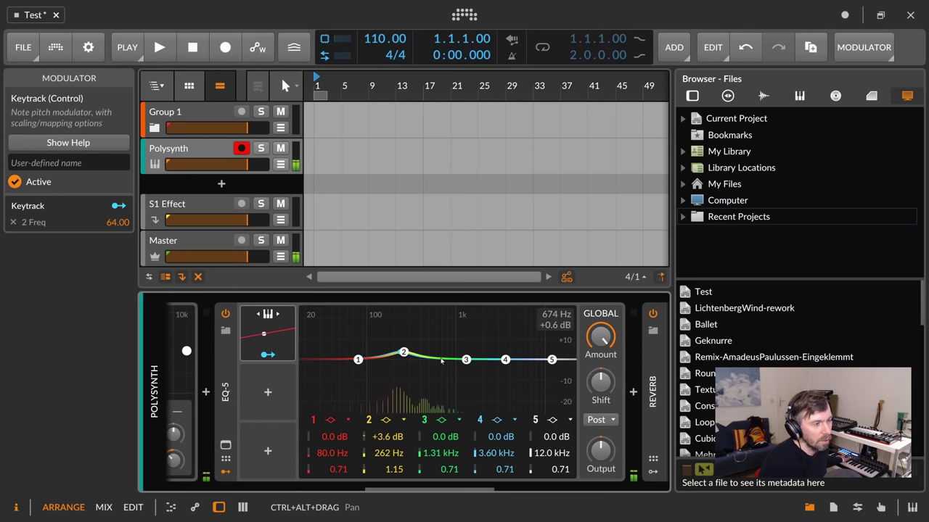
Step: Delete the Keytrack modulator from the EQ-5
{"action": "left_click", "coordinate": [271, 333]}
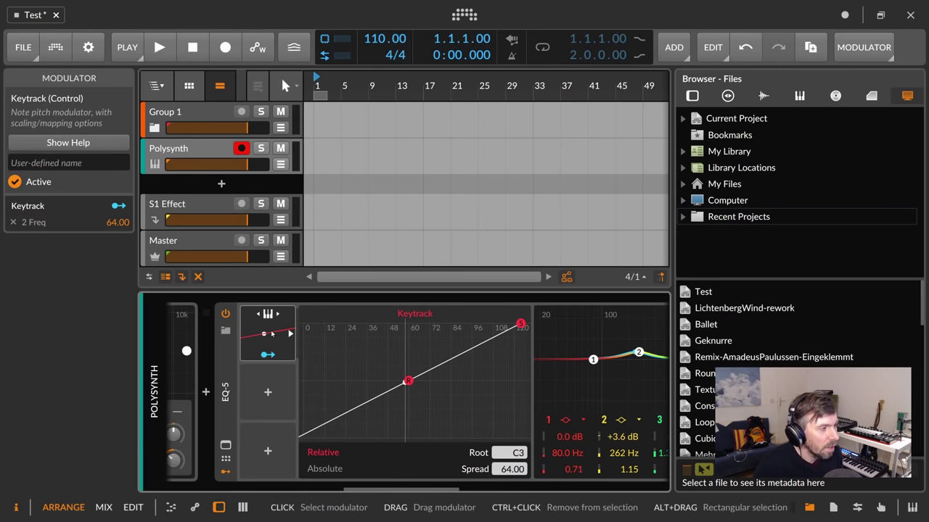
{"action": "key", "text": "Delete"}
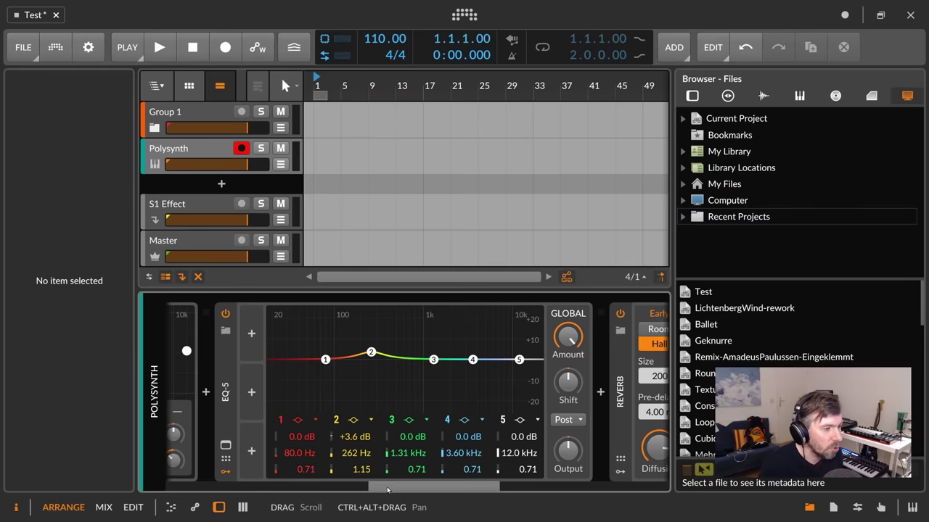
Step: Set the reverb time of the Reverb device to 1 second
{"action": "left_click_drag", "start_coordinate": [405, 490], "coordinate": [511, 486]}
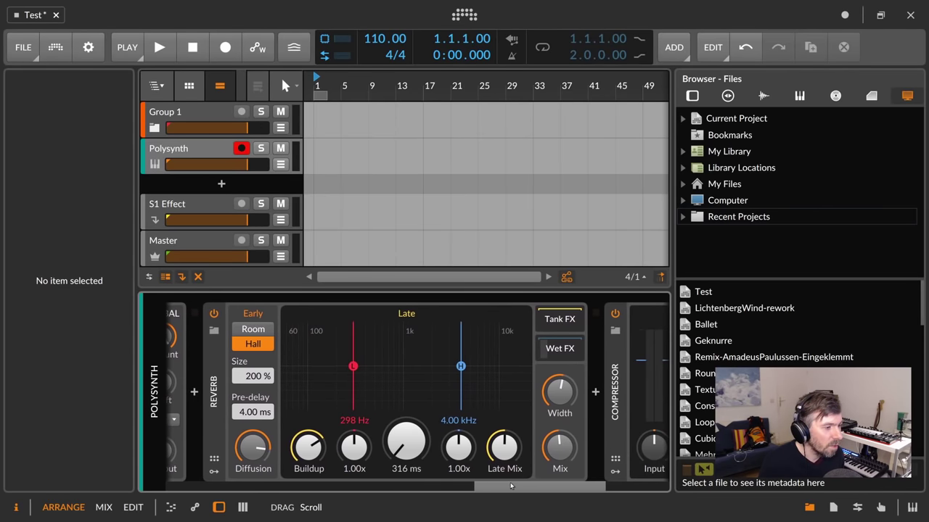
{"action": "mouse_move", "coordinate": [403, 441]}
{"action": "left_mouse_down"}
{"action": "mouse_move", "coordinate": [403, 385]}
{"action": "mouse_move", "coordinate": [406, 472]}
{"action": "mouse_move", "coordinate": [412, 447]}
{"action": "left_mouse_up"}
{"action": "left_click", "coordinate": [413, 445], "text": "ctrl"}
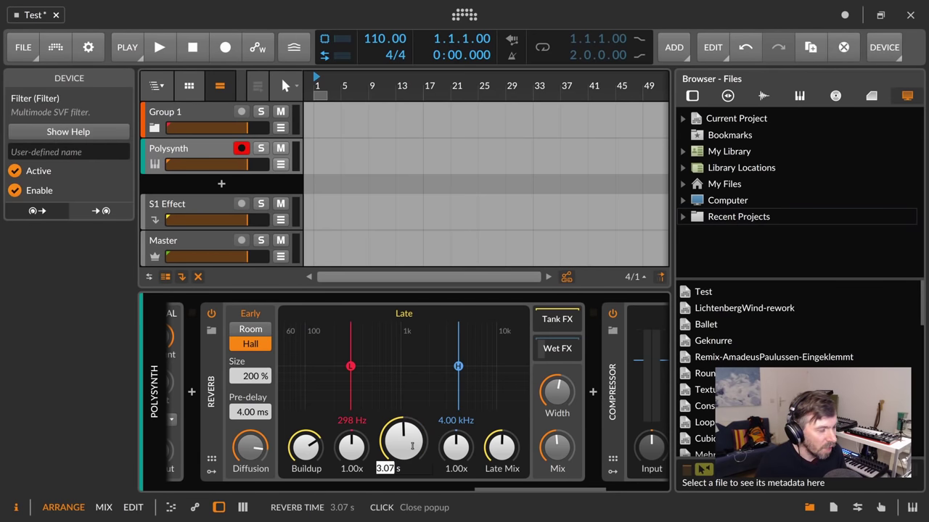
{"action": "type", "text": "1"}
{"action": "key", "text": "Return"}
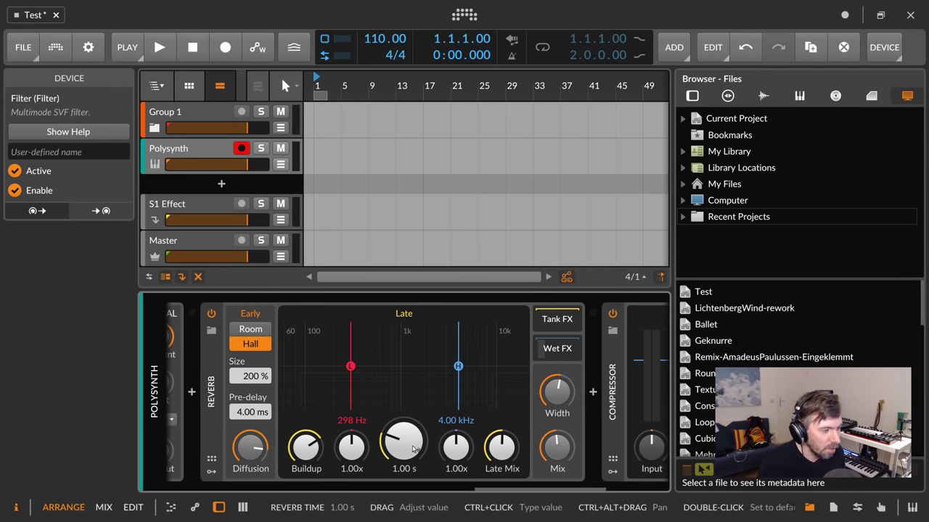
Step: Set the Reverb's reverb time to one beat at 110 BPM by entering the calculation 60/110
{"action": "left_click", "coordinate": [412, 447], "text": "ctrl"}
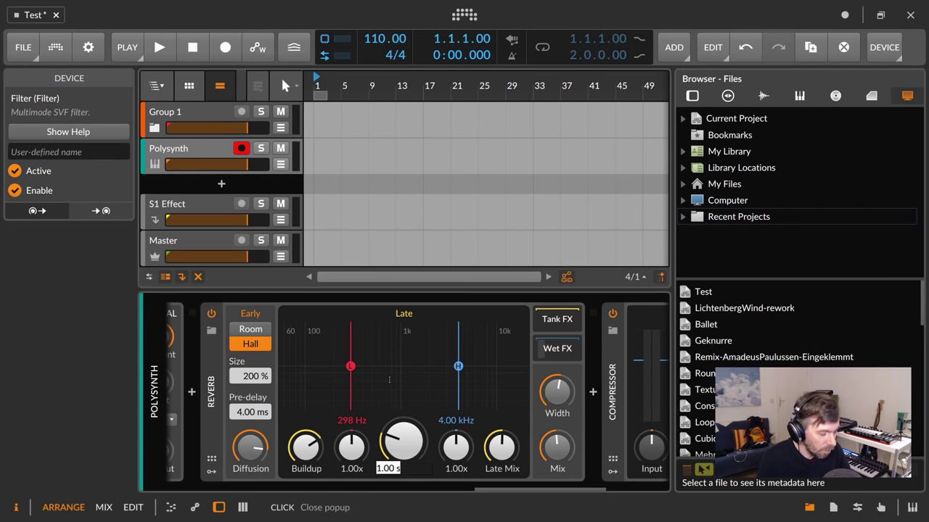
{"action": "type", "text": "110"}
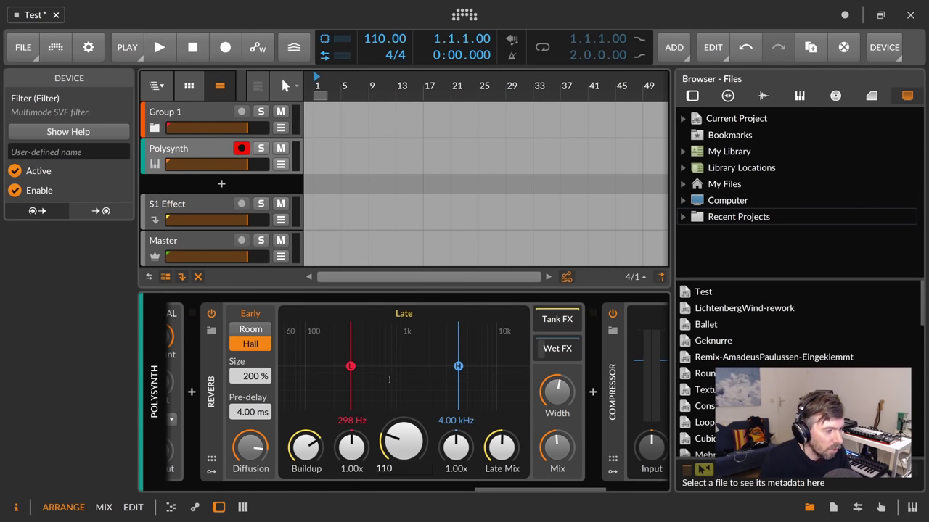
{"action": "type", "text": "60"}
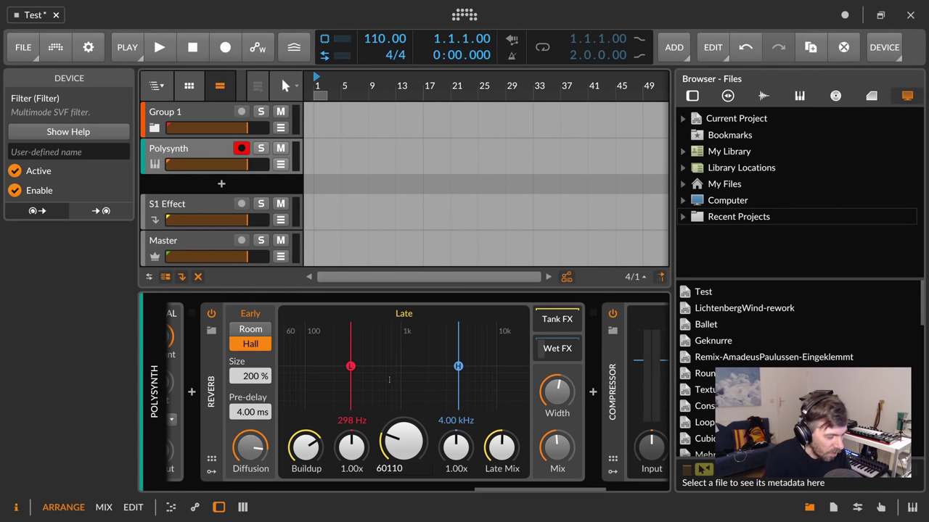
{"action": "type", "text": "/"}
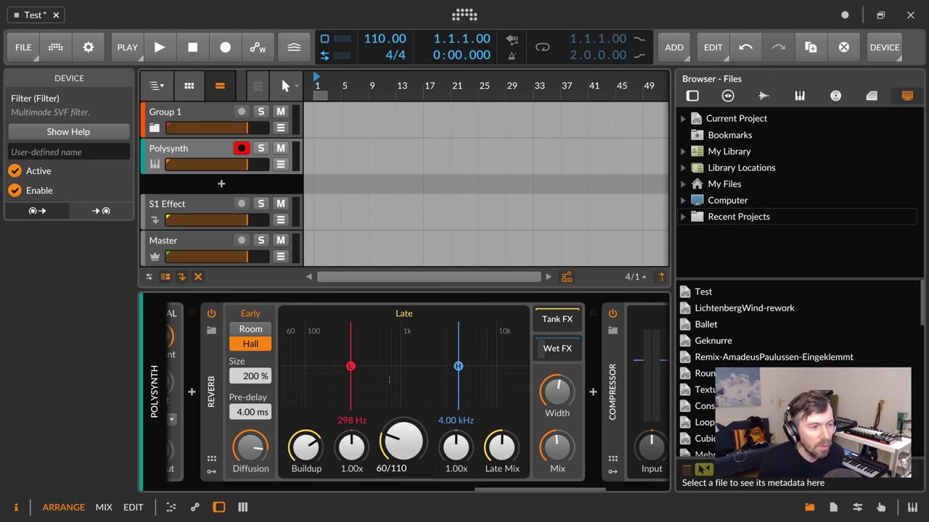
{"action": "key", "text": "Return"}
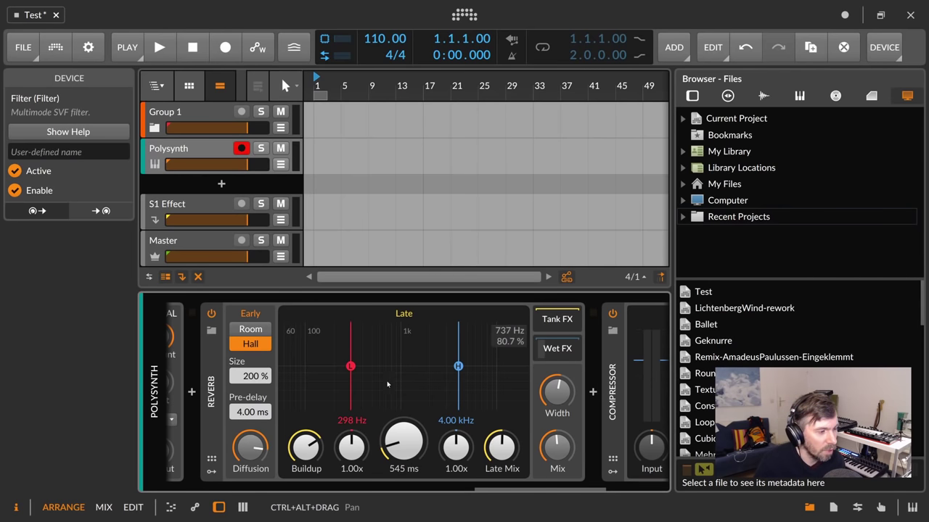
Step: Set the Reverb's reverb time by entering the fraction 1/2
{"action": "left_click_drag", "start_coordinate": [399, 475], "coordinate": [428, 468]}
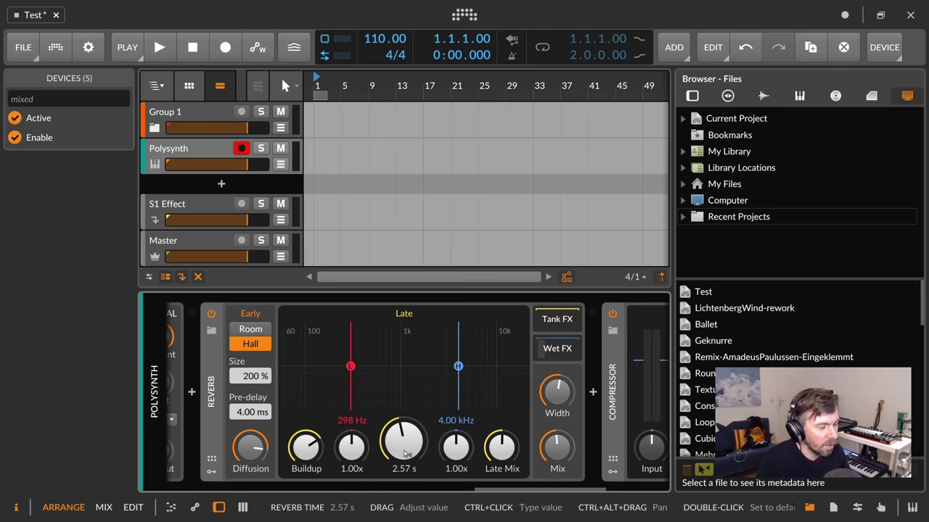
{"action": "double_click", "coordinate": [410, 452]}
{"action": "type", "text": "1/"}
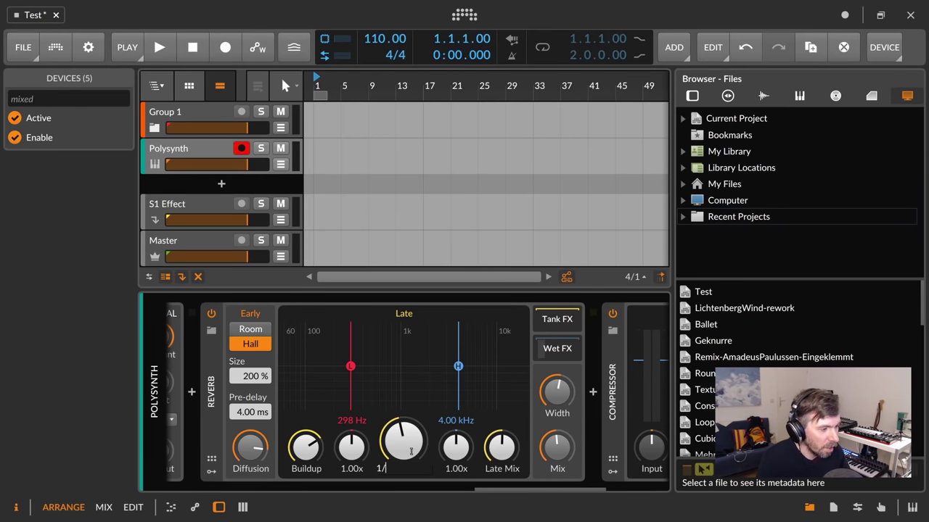
{"action": "type", "text": "2"}
{"action": "key", "text": "Return"}
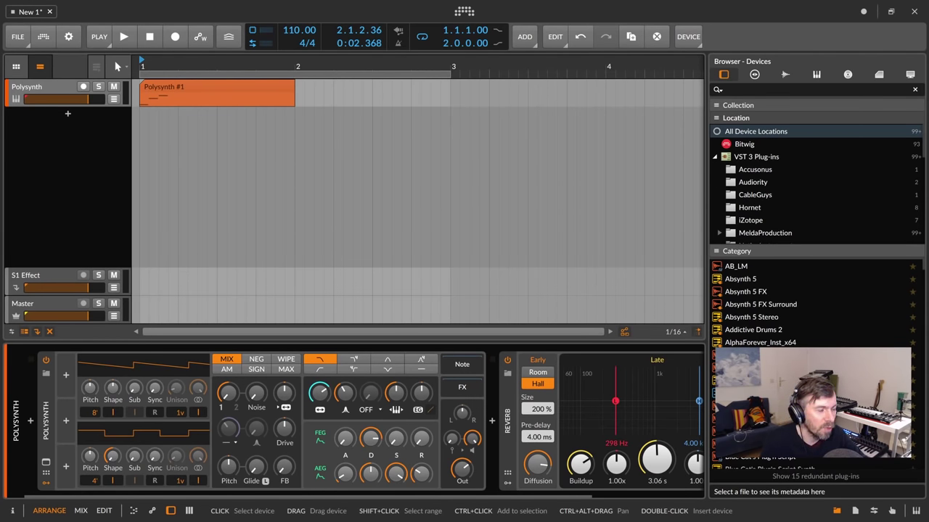
Step: Examine the notes in the Polysynth #1 clip and the Polysynth and Reverb devices on its track
{"action": "left_click", "coordinate": [148, 67]}
{"action": "left_click", "coordinate": [157, 87]}
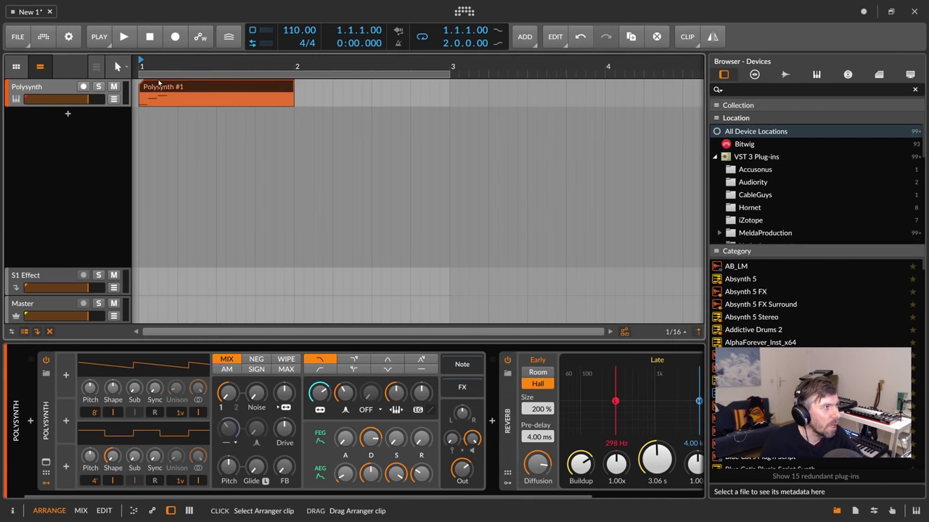
{"action": "double_click", "coordinate": [156, 87]}
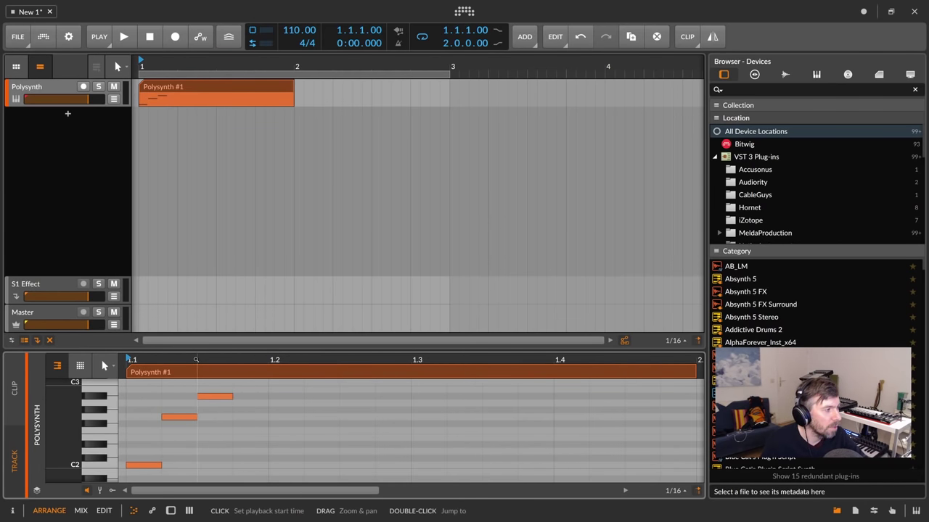
{"action": "double_click", "coordinate": [121, 86]}
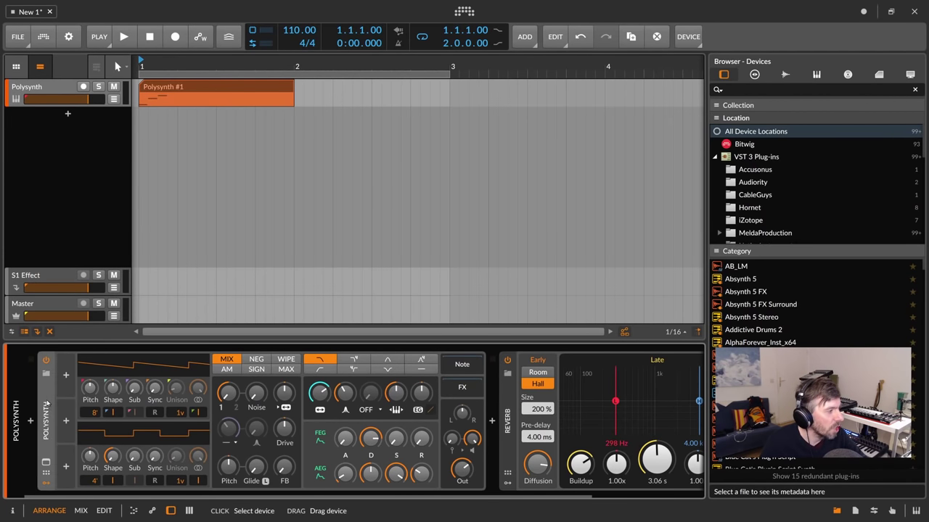
{"action": "left_click_drag", "start_coordinate": [141, 495], "coordinate": [246, 495]}
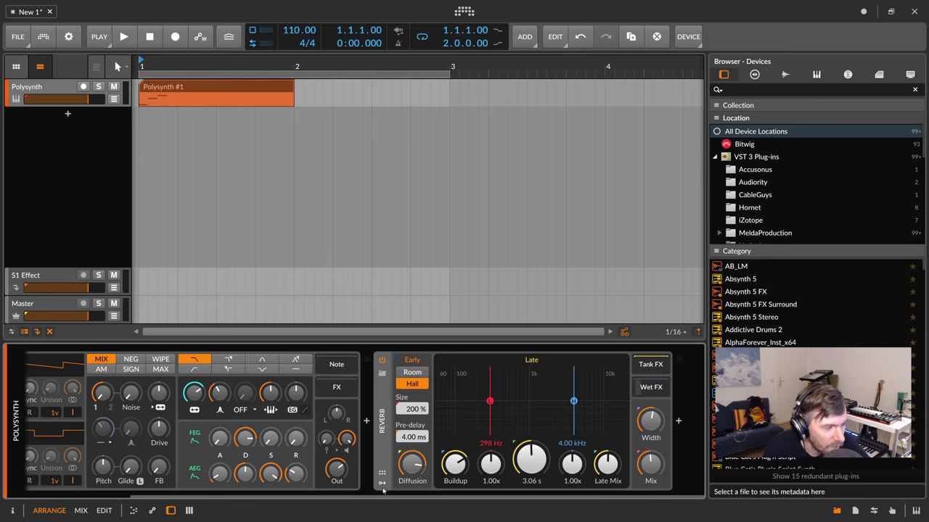
{"action": "scroll", "coordinate": [290, 496], "scroll_direction": "up", "scroll_amount": 5}
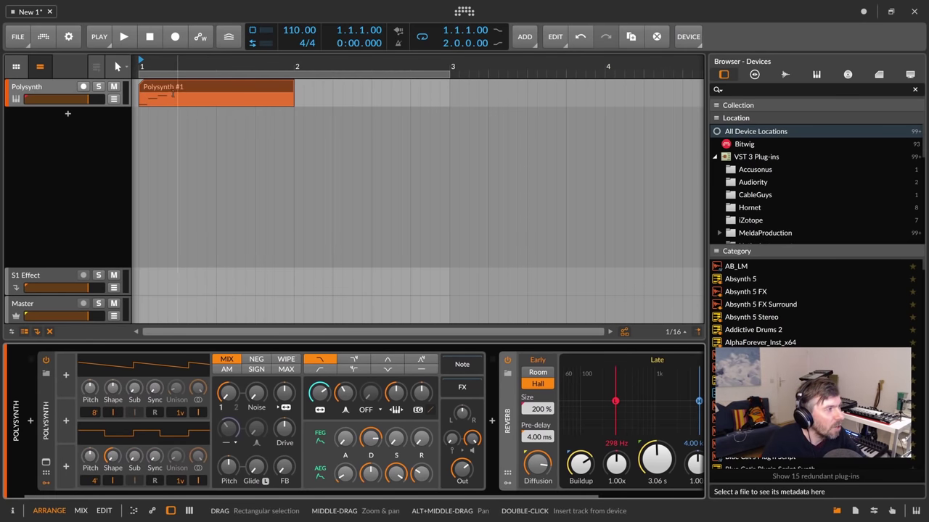
Step: Bounce the Polysynth #1 clip in place
{"action": "left_click", "coordinate": [171, 91]}
{"action": "right_click", "coordinate": [172, 89]}
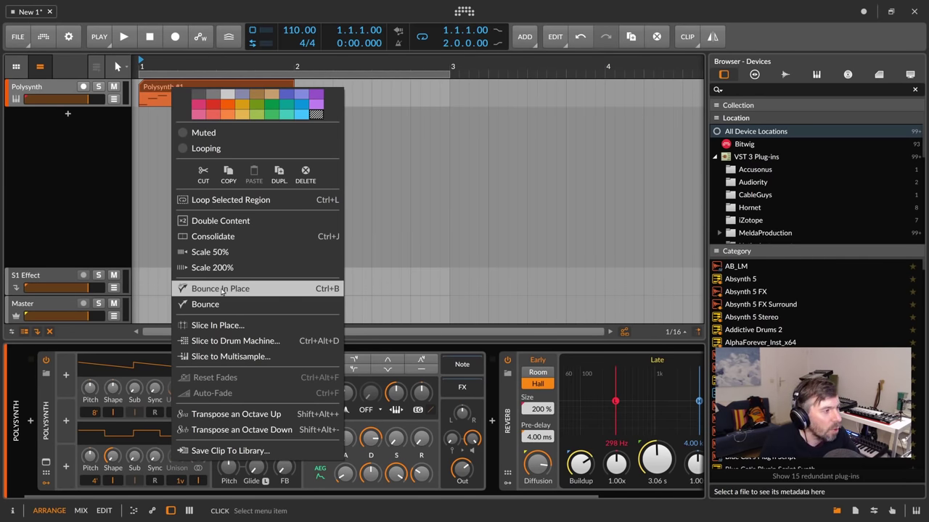
{"action": "left_click", "coordinate": [221, 289]}
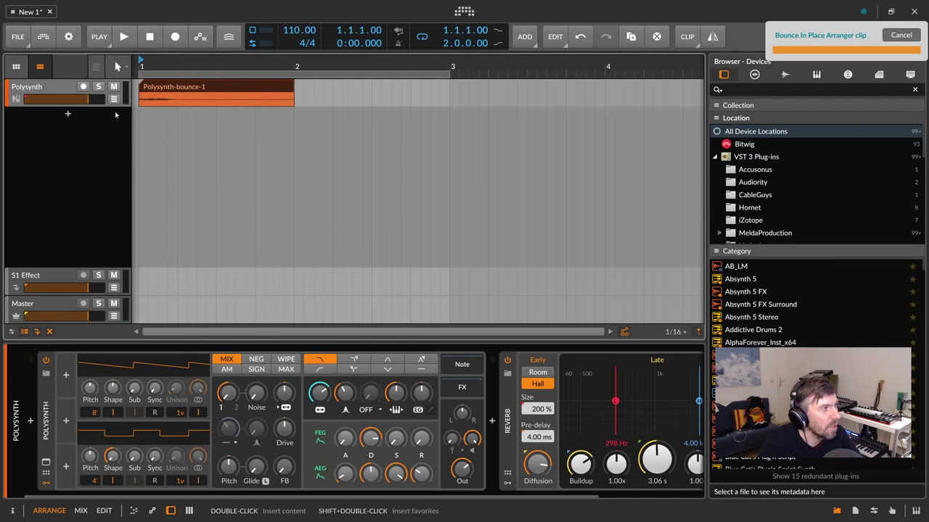
Step: Increase the Polysynth track's height and play back the bounced audio clip
{"action": "left_click_drag", "start_coordinate": [112, 103], "coordinate": [114, 154]}
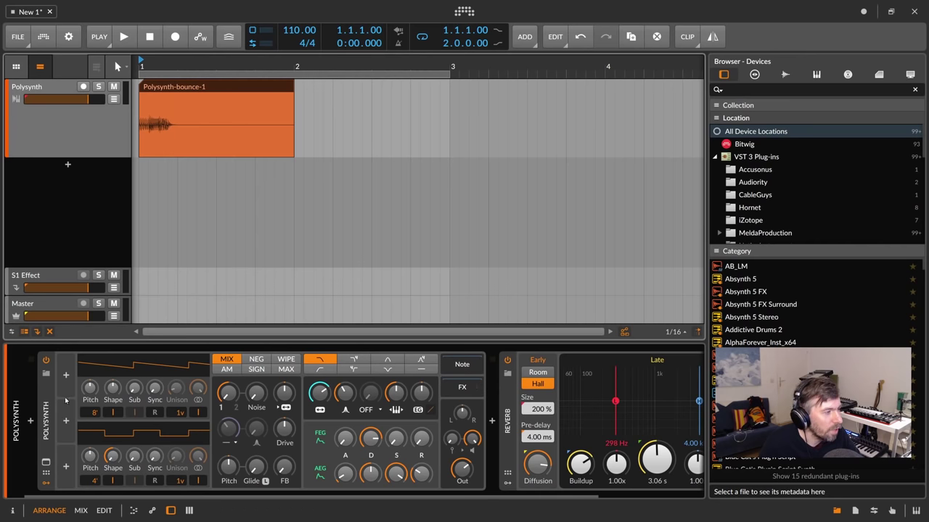
{"action": "left_click", "coordinate": [47, 409]}
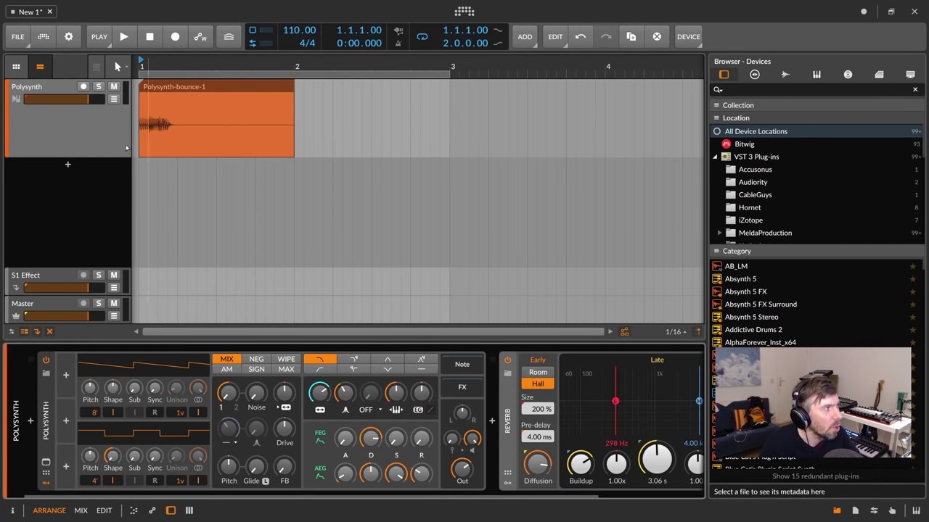
{"action": "left_click", "coordinate": [35, 124]}
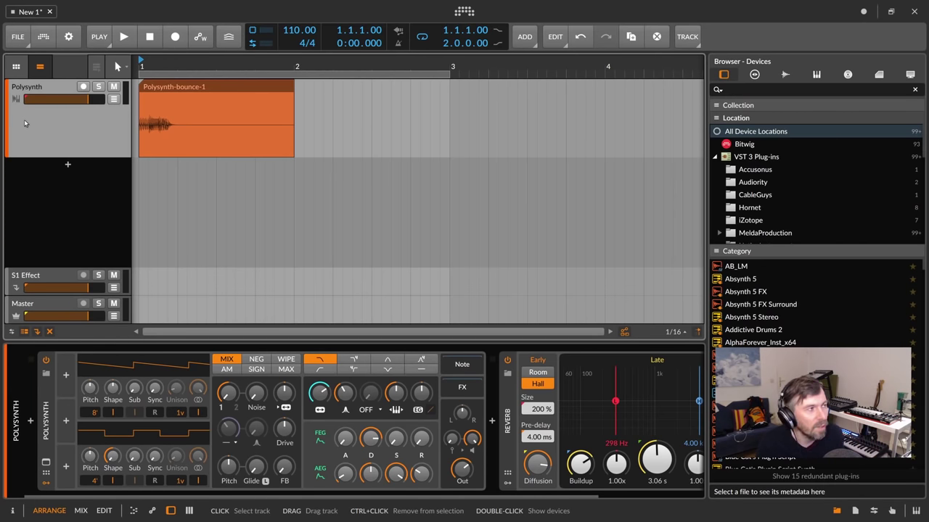
{"action": "key", "text": "space"}
{"action": "left_click", "coordinate": [170, 90]}
{"action": "key", "text": "space"}
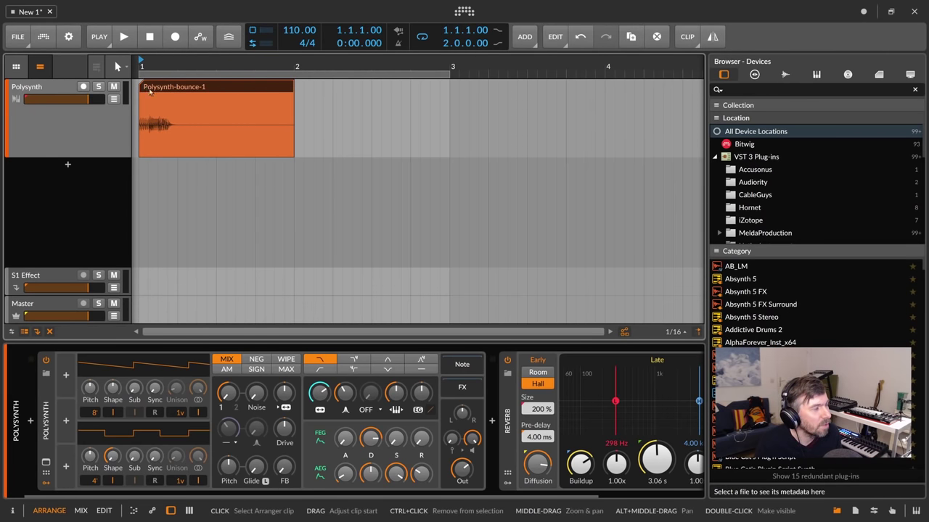
{"action": "key", "text": "space"}
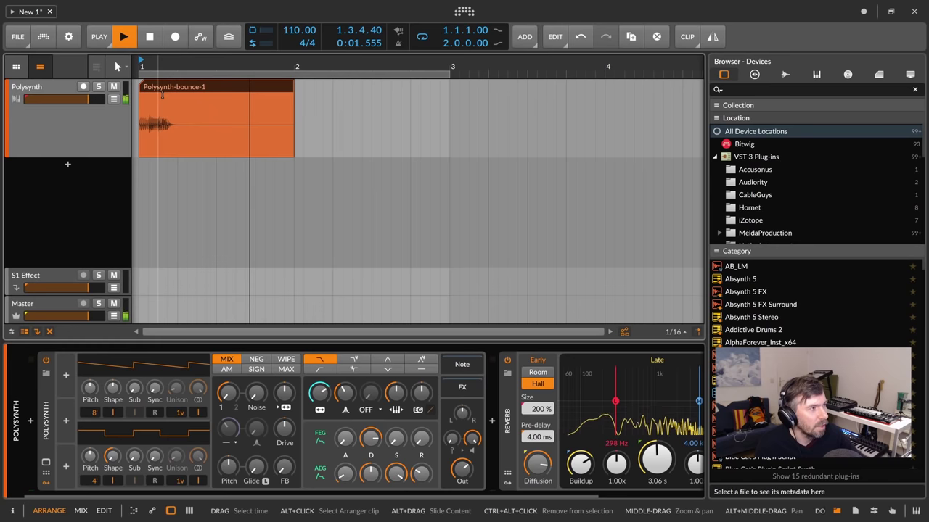
{"action": "key", "text": "space"}
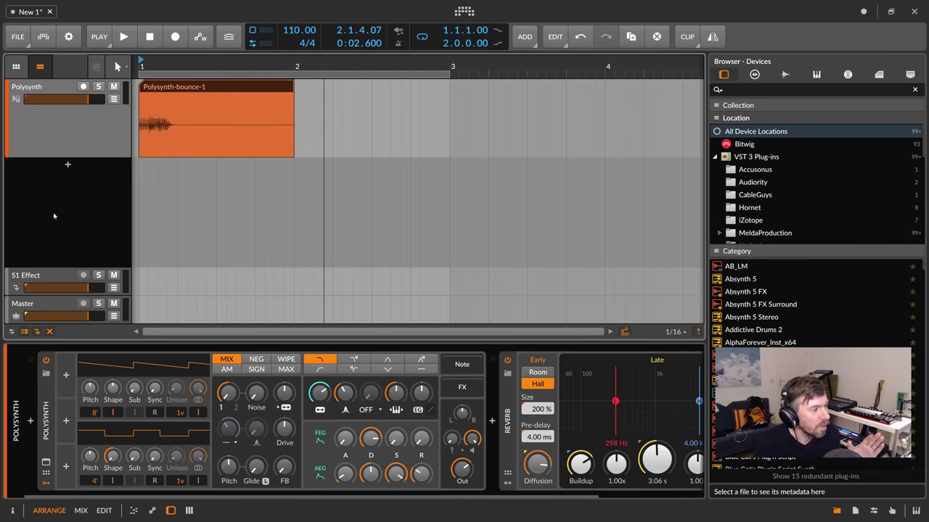
Step: Turn off the Polysynth device and play back the bounced clip through the remaining Reverb
{"action": "left_click", "coordinate": [47, 402]}
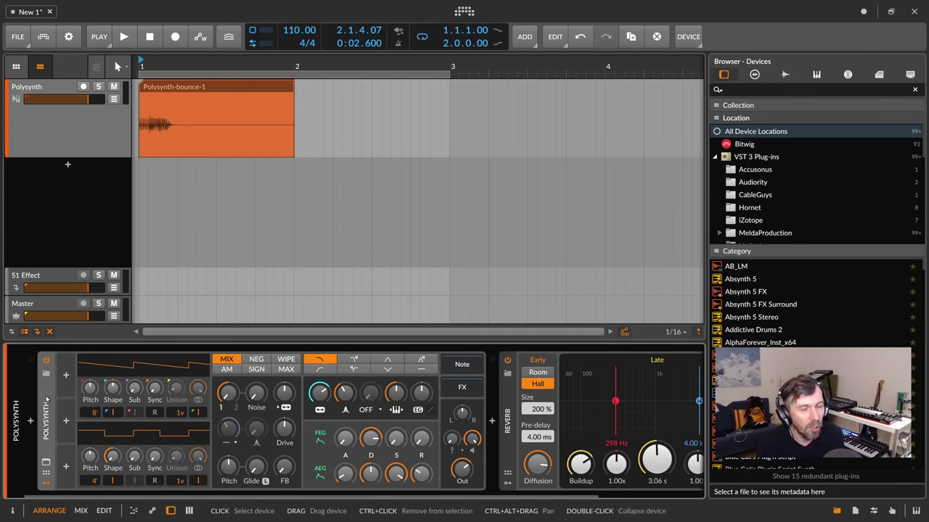
{"action": "left_click", "coordinate": [46, 361]}
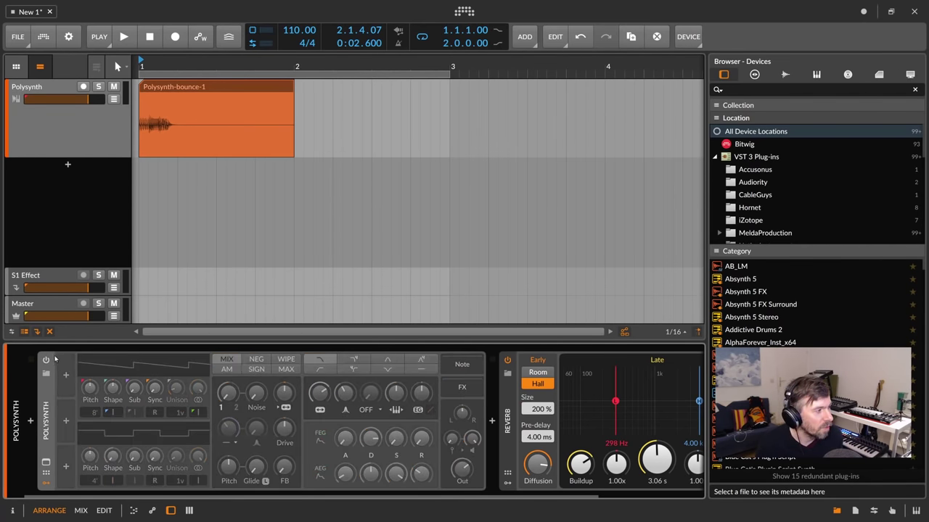
{"action": "key", "text": "space"}
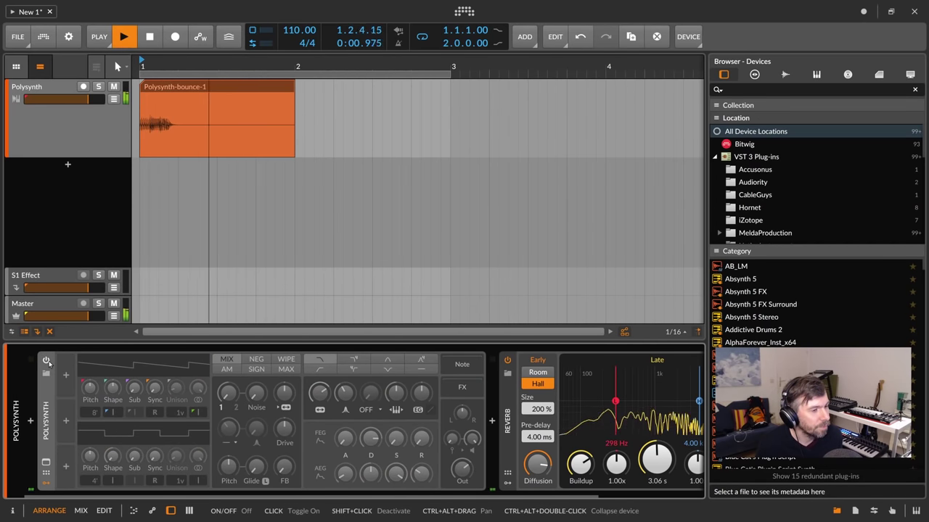
{"action": "key", "text": "space"}
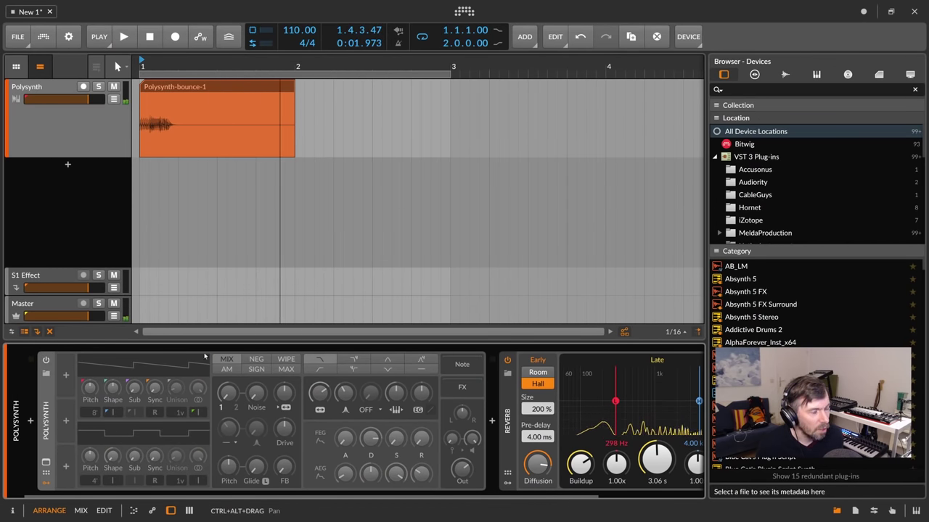
Step: Turn off the Reverb to play the bounced clip dry, and turn the Reverb back on
{"action": "left_click", "coordinate": [507, 361]}
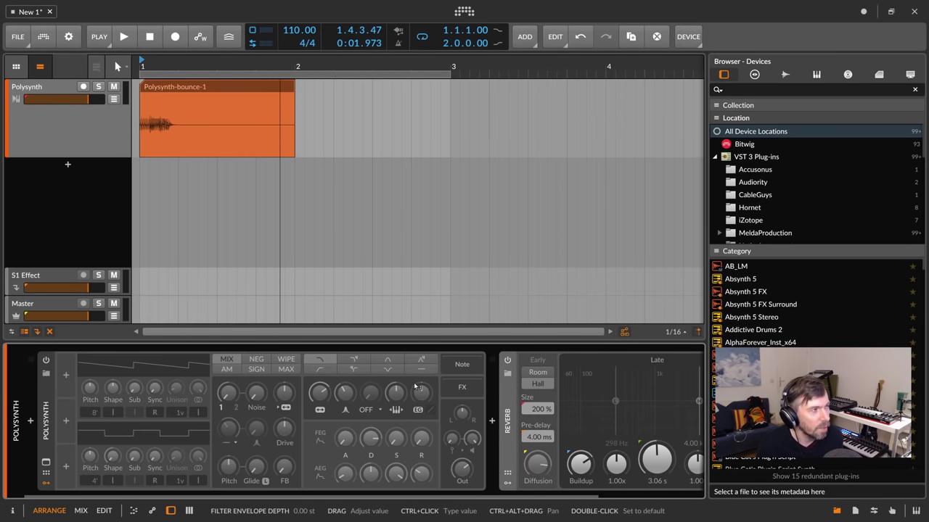
{"action": "key", "text": "space"}
{"action": "key", "text": "space"}
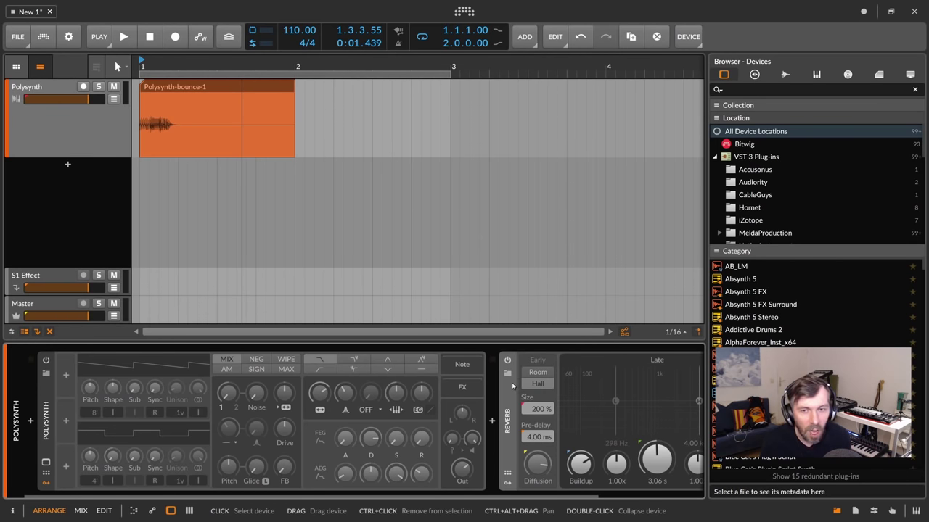
{"action": "left_click", "coordinate": [507, 360]}
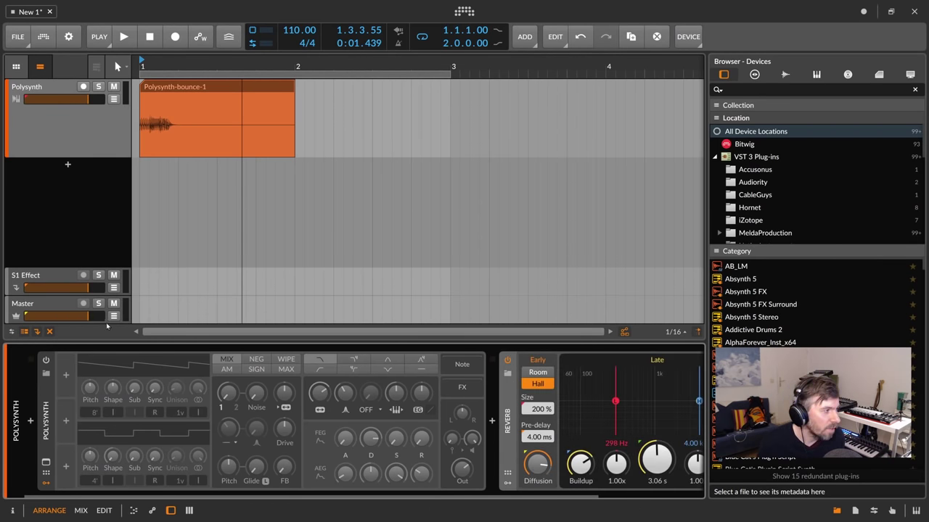
Step: Undo the changes back to the original Polysynth #1 note clip and play it
{"action": "key", "text": "ctrl+z"}
{"action": "key", "text": "ctrl+z"}
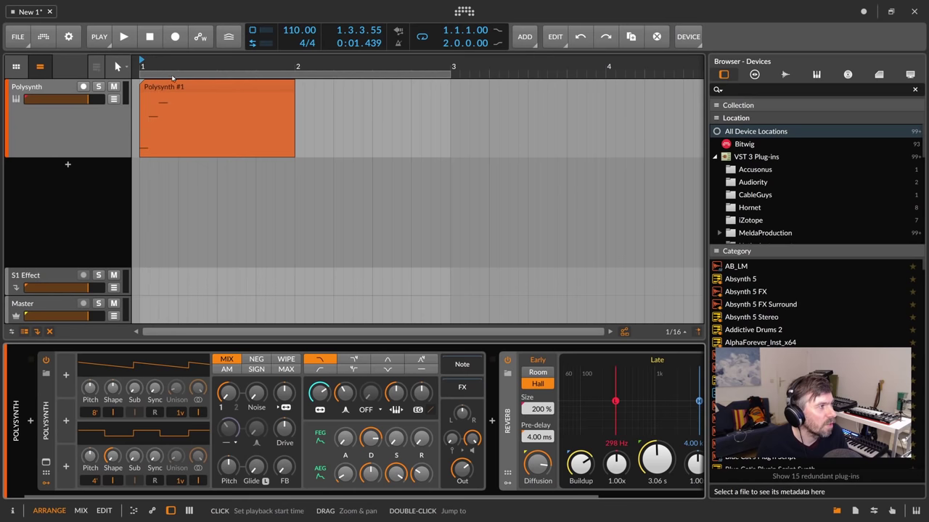
{"action": "key", "text": "space"}
{"action": "key", "text": "space"}
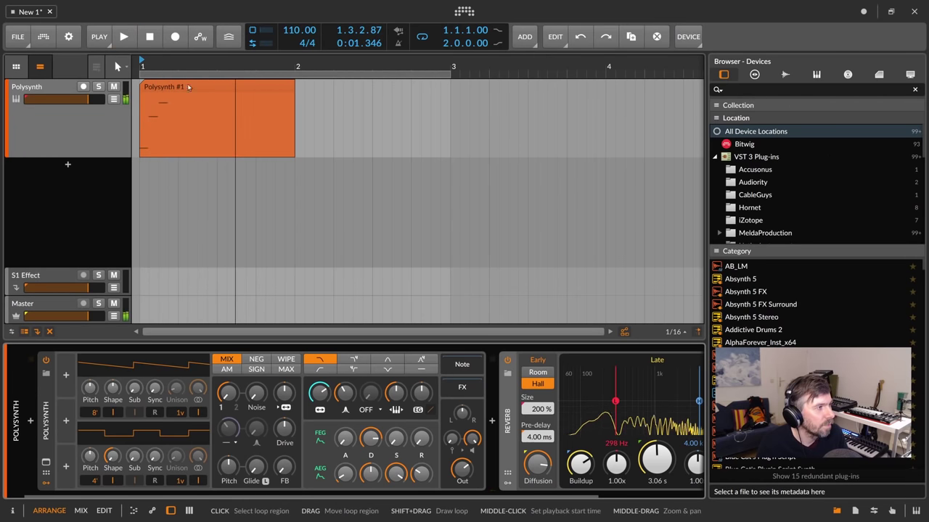
Step: Move the Reverb into the Polysynth's nested FX chain and collapse that chain
{"action": "left_click", "coordinate": [473, 393]}
{"action": "left_click", "coordinate": [460, 390]}
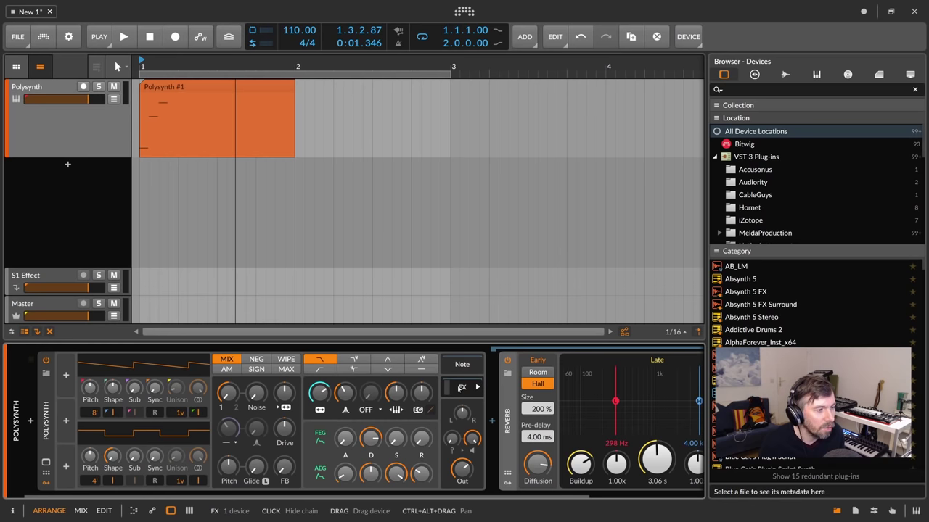
{"action": "left_click", "coordinate": [460, 388]}
Step: Bounce the Polysynth #1 note clip in place
{"action": "left_click", "coordinate": [221, 89]}
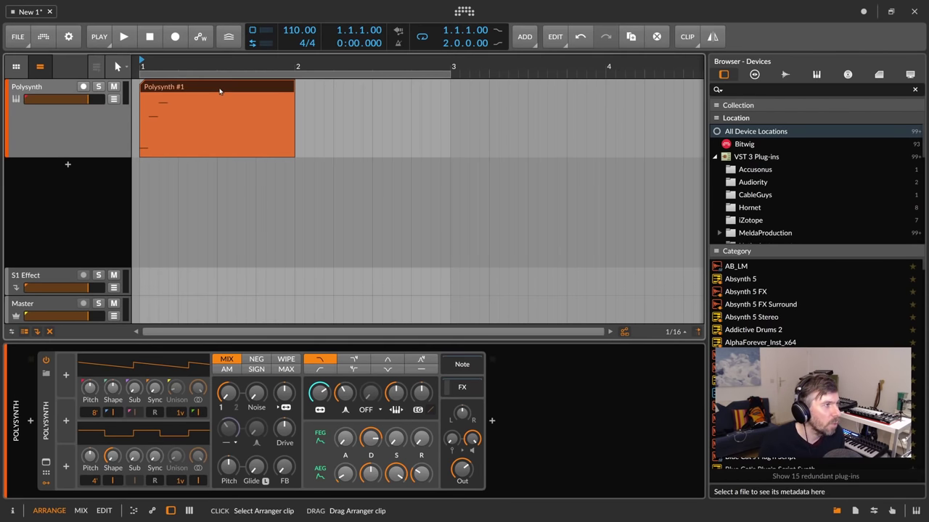
{"action": "right_click", "coordinate": [207, 91]}
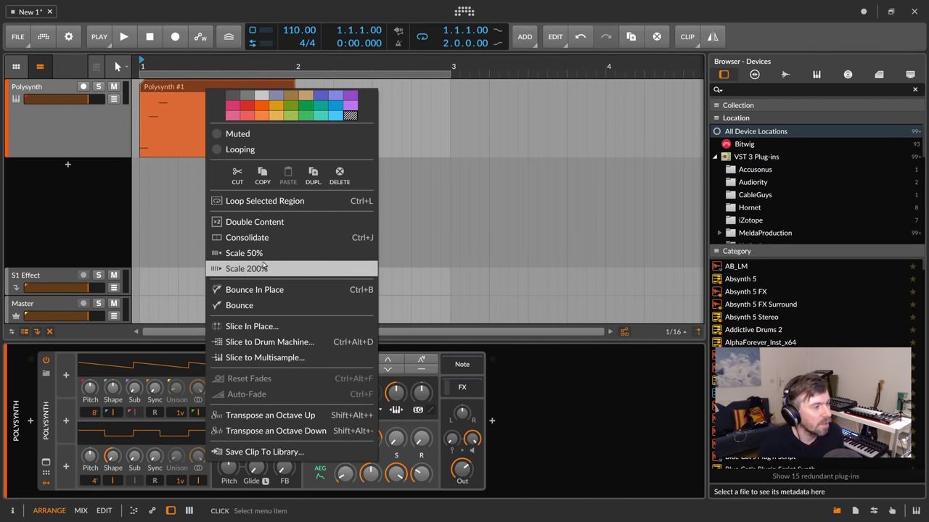
{"action": "left_click", "coordinate": [262, 290]}
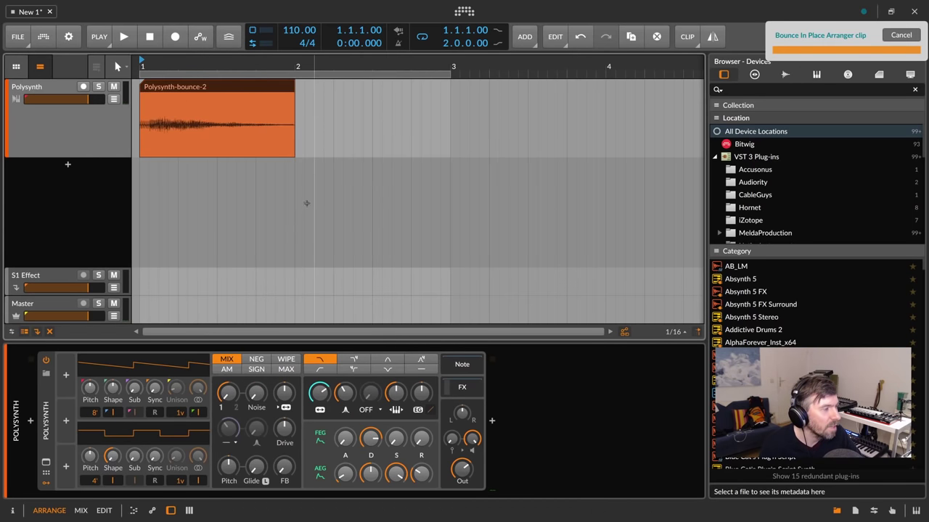
Step: Turn off the Polysynth device with its nested FX, play the bounced clip, and reset the playback start to bar 1
{"action": "left_click", "coordinate": [227, 167]}
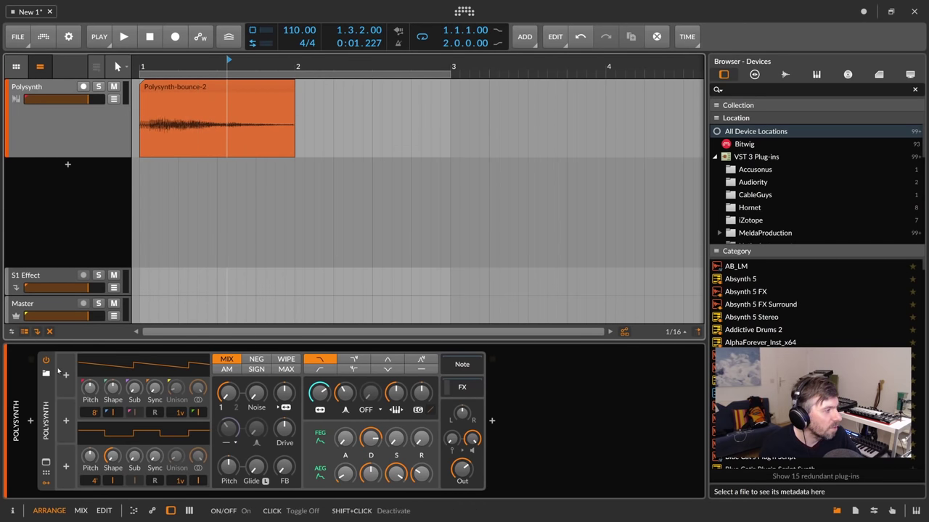
{"action": "left_click", "coordinate": [45, 360]}
{"action": "key", "text": "space"}
{"action": "key", "text": "space"}
{"action": "key", "text": "space"}
{"action": "left_click", "coordinate": [143, 66]}
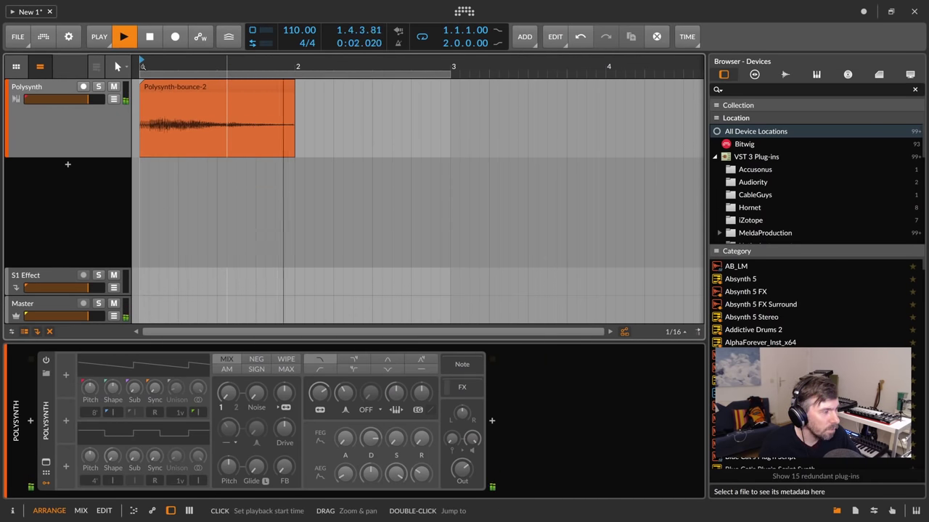
{"action": "key", "text": "space"}
{"action": "left_click", "coordinate": [209, 66]}
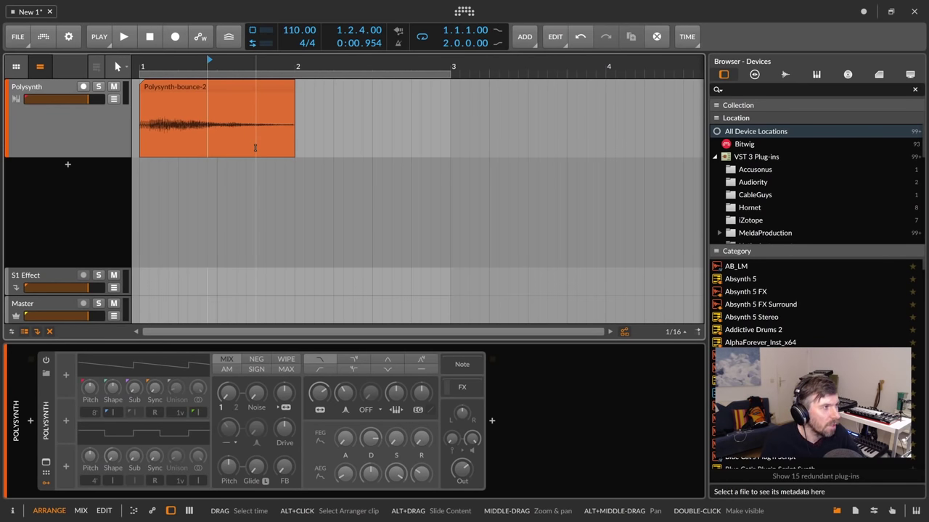
{"action": "left_click", "coordinate": [143, 66]}
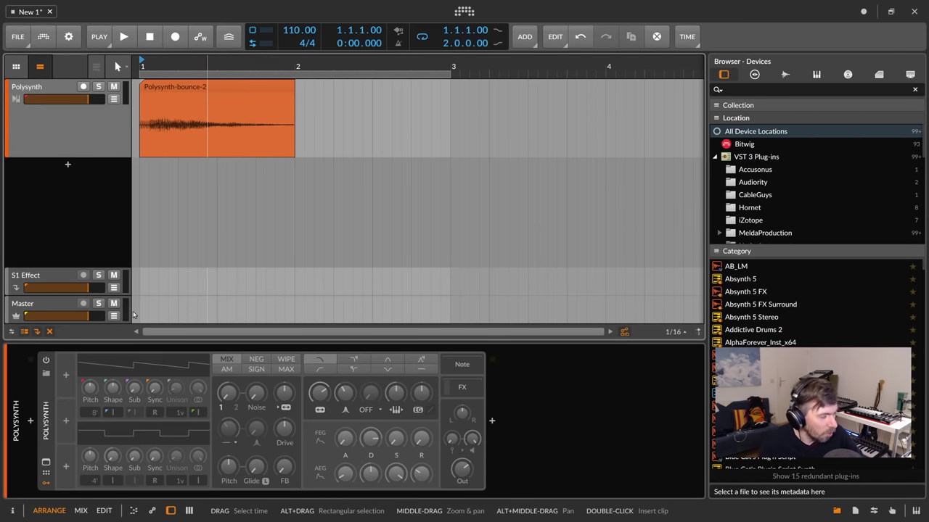
Step: Undo the device switch-off, the bounce, and the Reverb's move into the FX chain
{"action": "key", "text": "ctrl+z"}
{"action": "key", "text": "ctrl+z"}
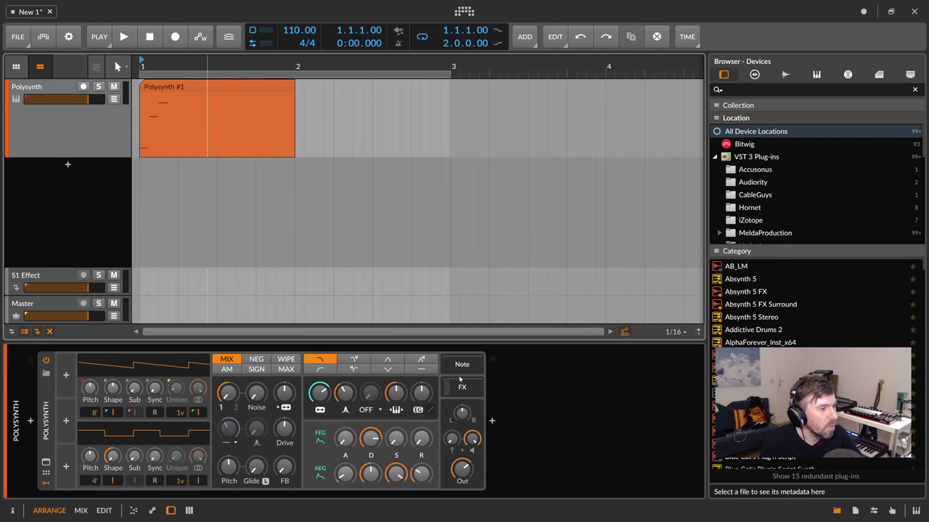
{"action": "key", "text": "ctrl+z"}
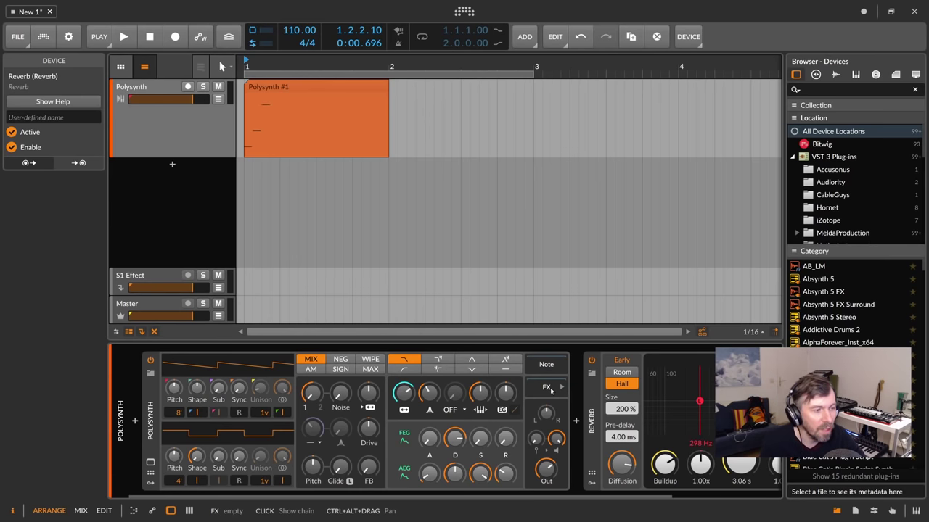
Step: Replace the Polysynth device with the LABS plug-in ahead of the Reverb and play the note clip through it
{"action": "left_click", "coordinate": [151, 416]}
{"action": "key", "text": "Delete"}
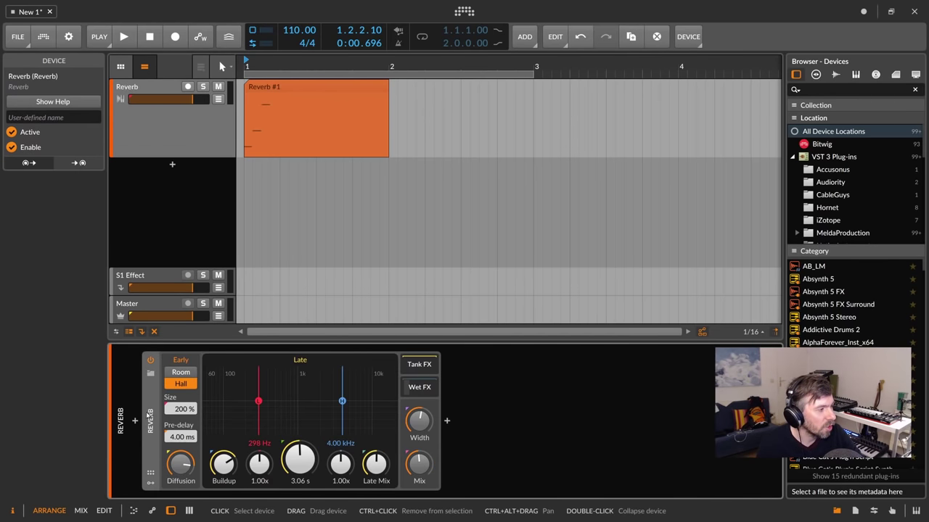
{"action": "left_click", "coordinate": [135, 421]}
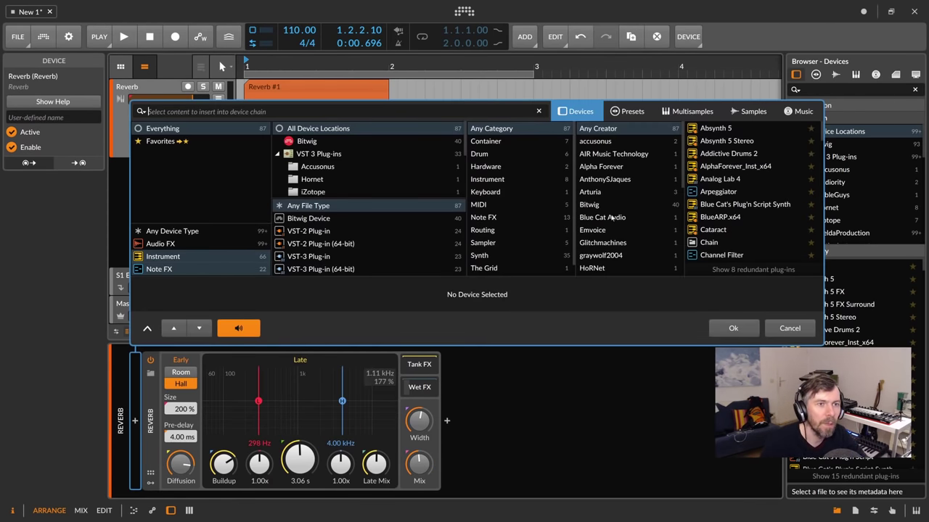
{"action": "scroll", "coordinate": [745, 180], "scroll_direction": "down", "scroll_amount": 3}
{"action": "scroll", "coordinate": [745, 180], "scroll_direction": "down", "scroll_amount": 6}
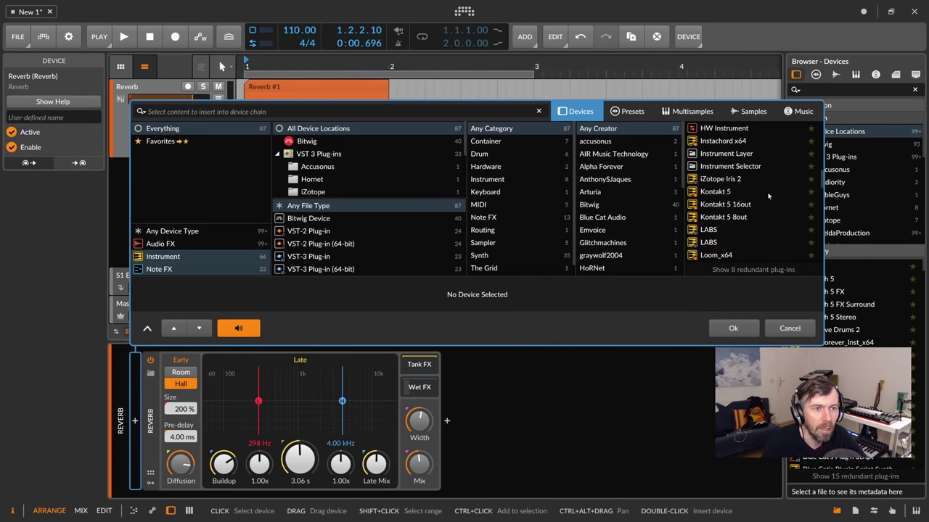
{"action": "scroll", "coordinate": [769, 195], "scroll_direction": "down", "scroll_amount": 1}
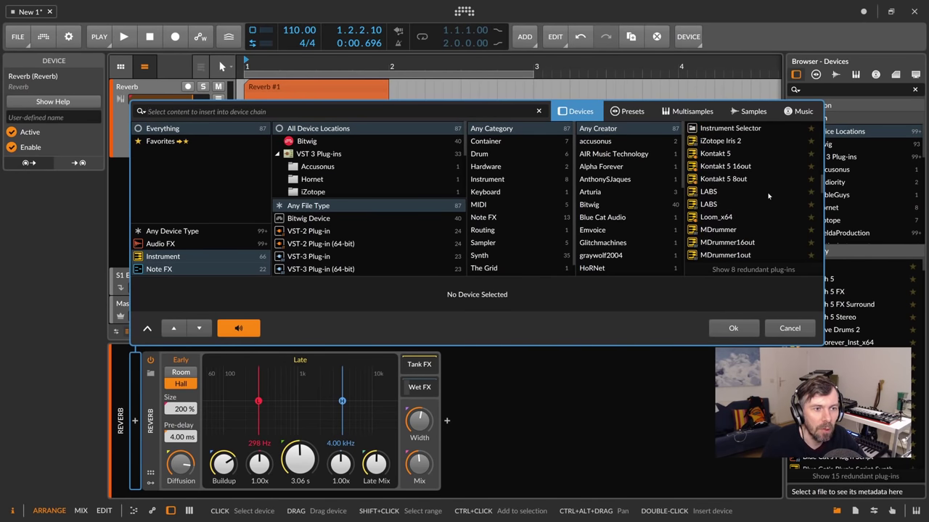
{"action": "double_click", "coordinate": [720, 193]}
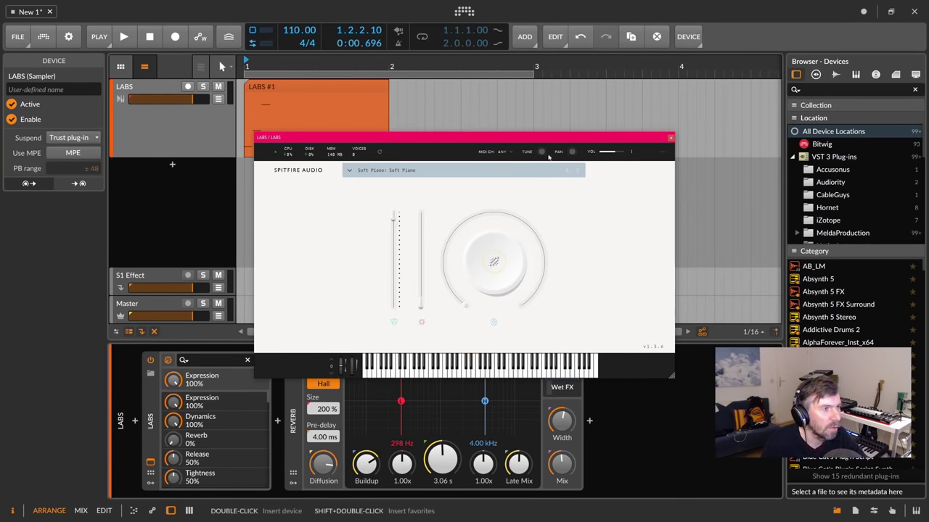
{"action": "left_click", "coordinate": [670, 137]}
{"action": "key", "text": "space"}
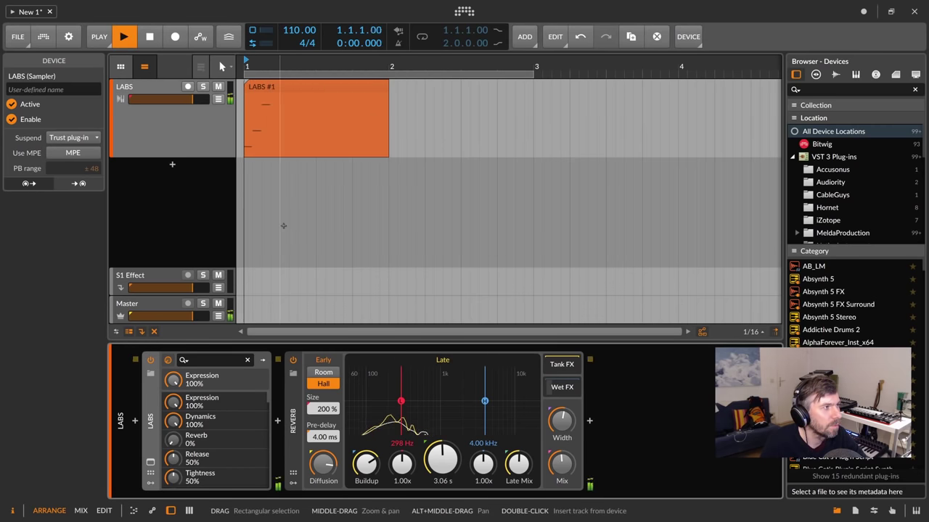
{"action": "key", "text": "space"}
Step: Transpose all notes in the LABS #1 clip up one octave, play them, and return to the device chain
{"action": "double_click", "coordinate": [284, 145]}
{"action": "left_click", "coordinate": [315, 440]}
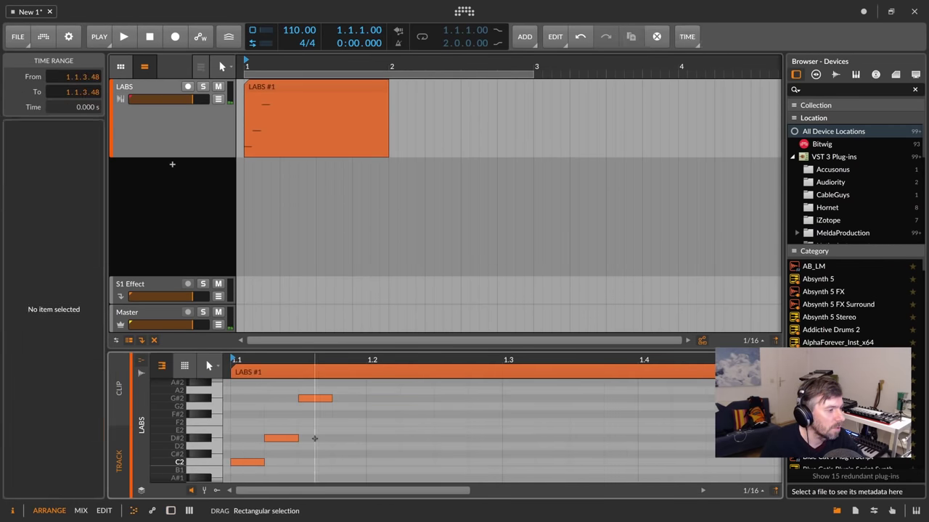
{"action": "key", "text": "ctrl+a"}
{"action": "key", "text": "shift+Up"}
{"action": "key", "text": "space"}
{"action": "key", "text": "space"}
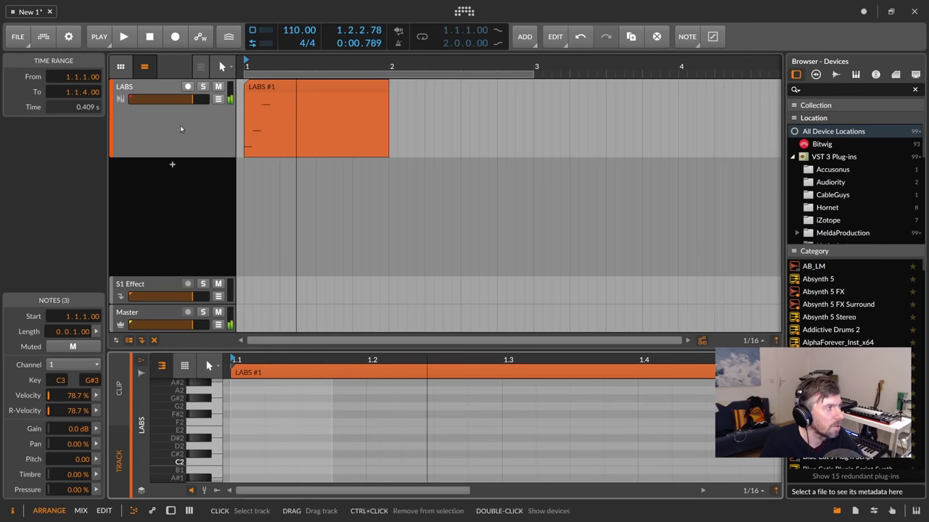
{"action": "key", "text": "d"}
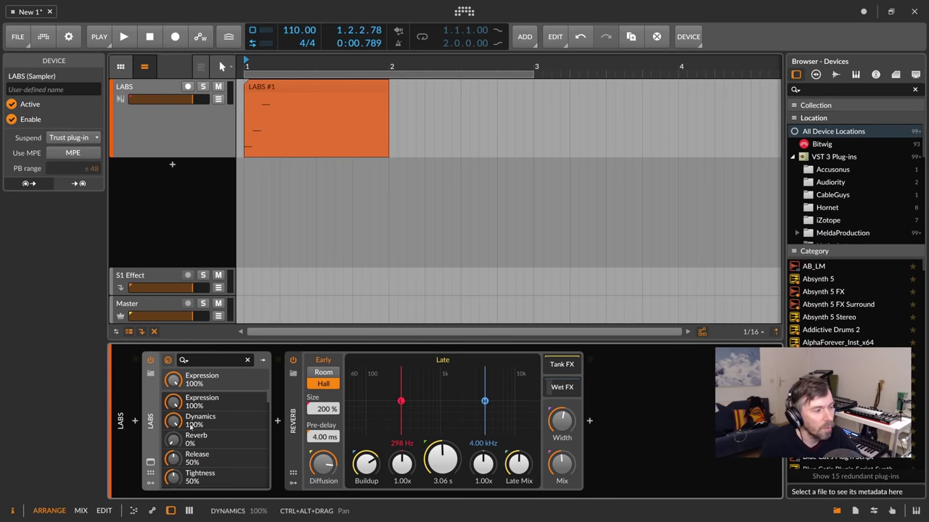
Step: Group LABS and Reverb into an Instrument Layer, collapse both devices, and hide the layer's chain
{"action": "left_click", "coordinate": [293, 424], "text": "ctrl"}
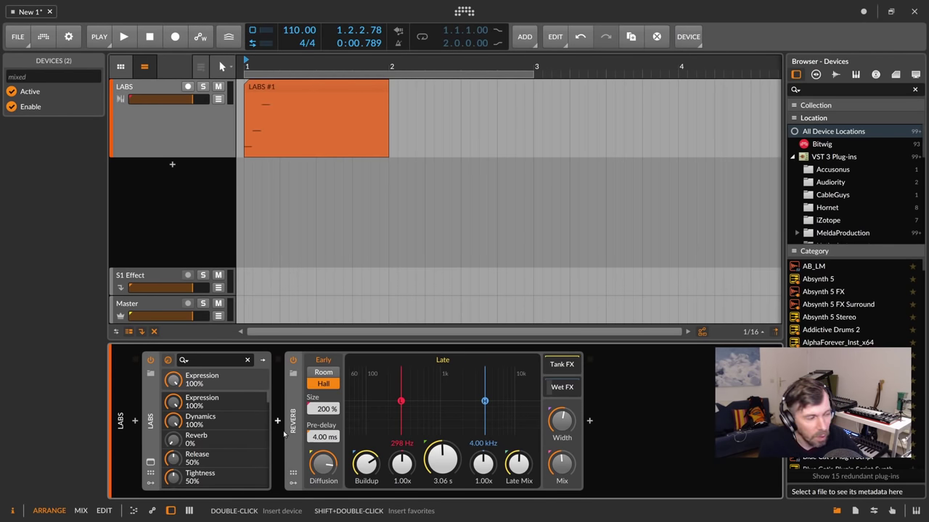
{"action": "key", "text": "ctrl+g"}
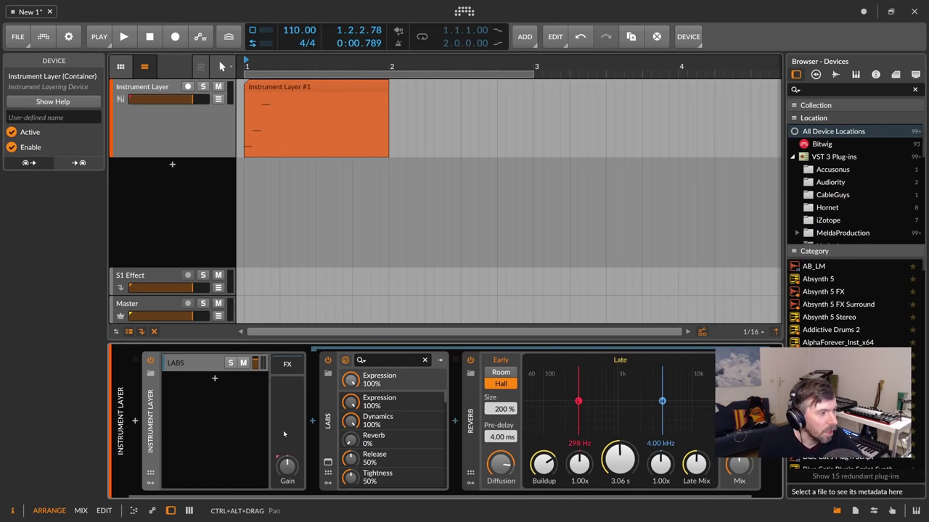
{"action": "left_click", "coordinate": [195, 367]}
{"action": "left_click", "coordinate": [331, 405]}
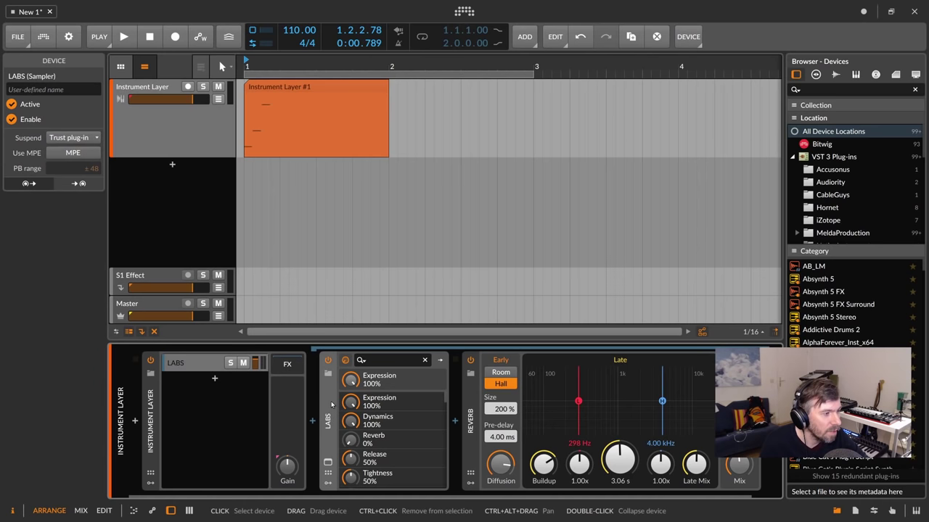
{"action": "double_click", "coordinate": [331, 412]}
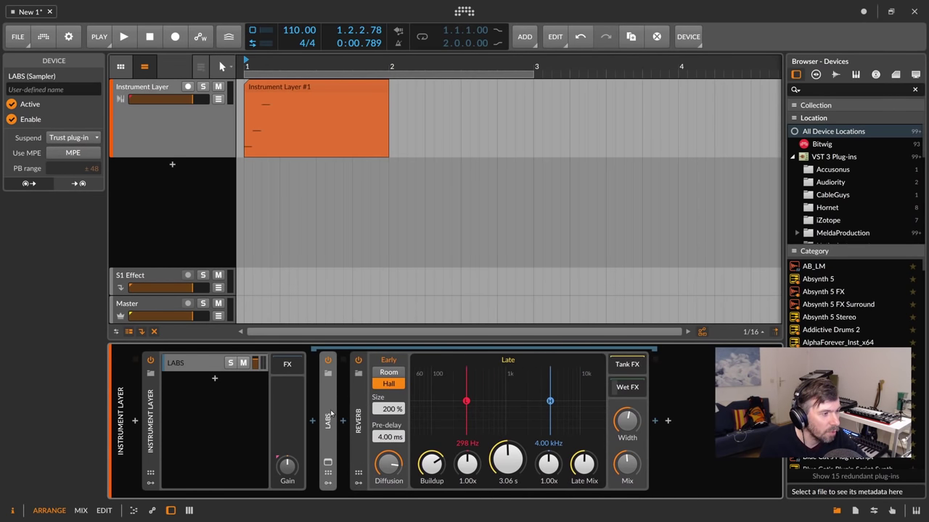
{"action": "left_click", "coordinate": [358, 425]}
{"action": "double_click", "coordinate": [357, 427]}
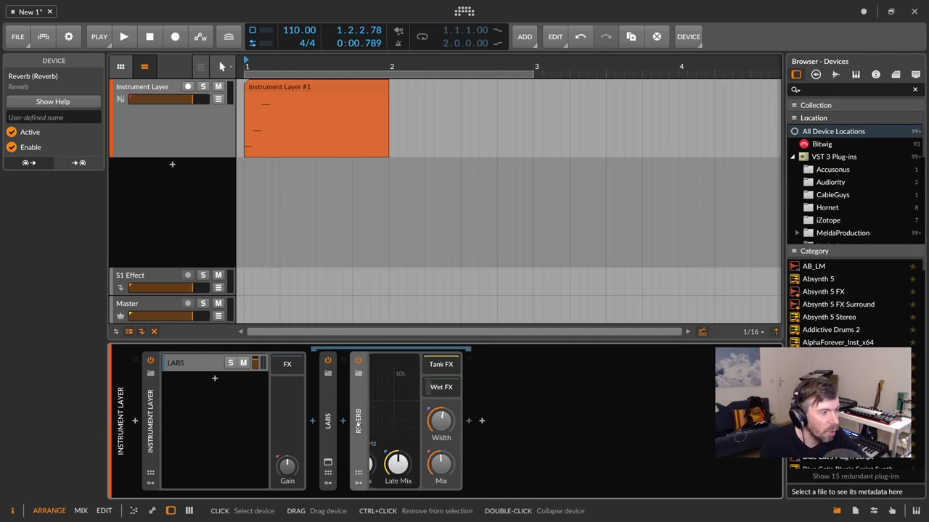
{"action": "left_click", "coordinate": [240, 374]}
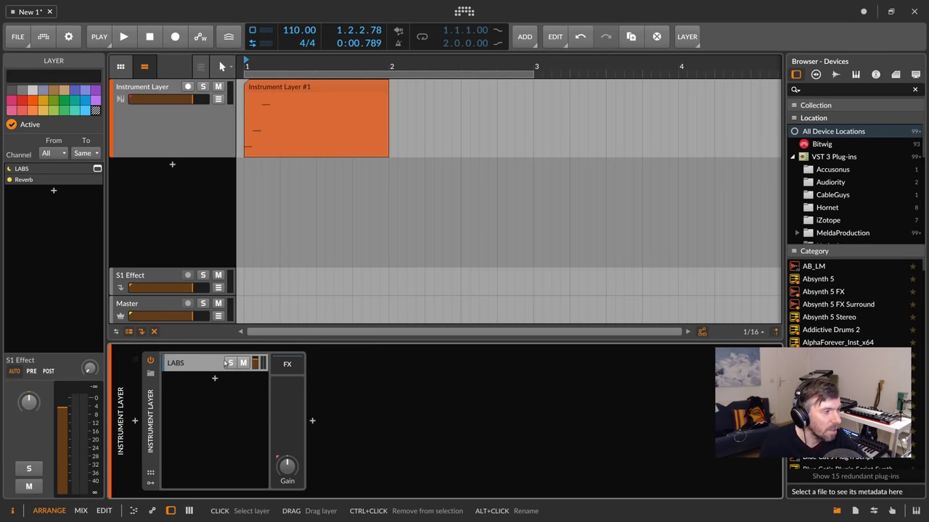
Step: Bounce the Instrument Layer #1 clip in place
{"action": "left_click", "coordinate": [264, 95]}
{"action": "right_click", "coordinate": [314, 89]}
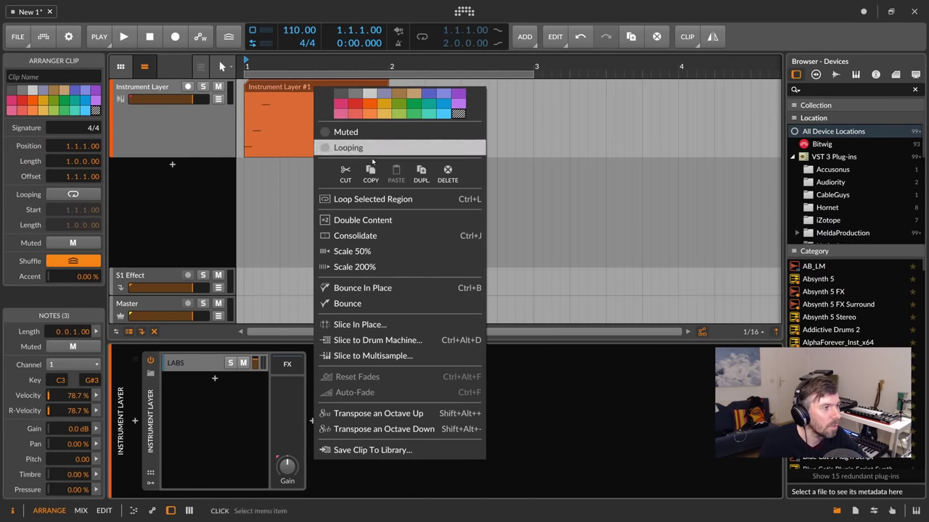
{"action": "left_click", "coordinate": [368, 289]}
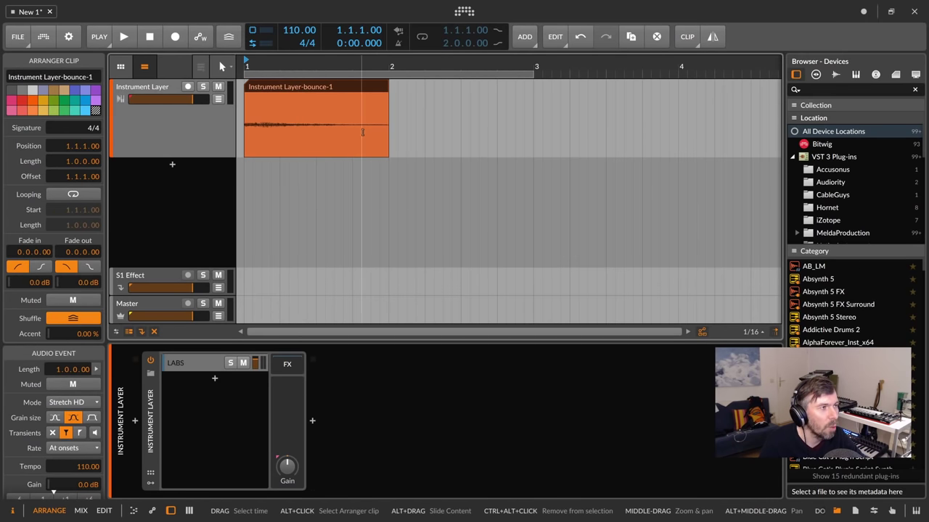
Step: Turn off the Instrument Layer device and play the bounced audio clip without the instrument and Reverb
{"action": "left_click", "coordinate": [202, 133]}
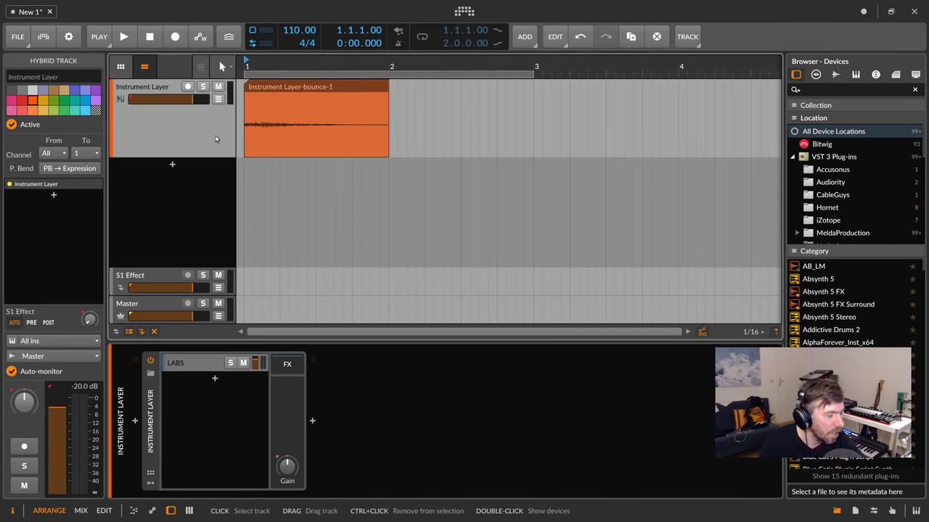
{"action": "key", "text": "space"}
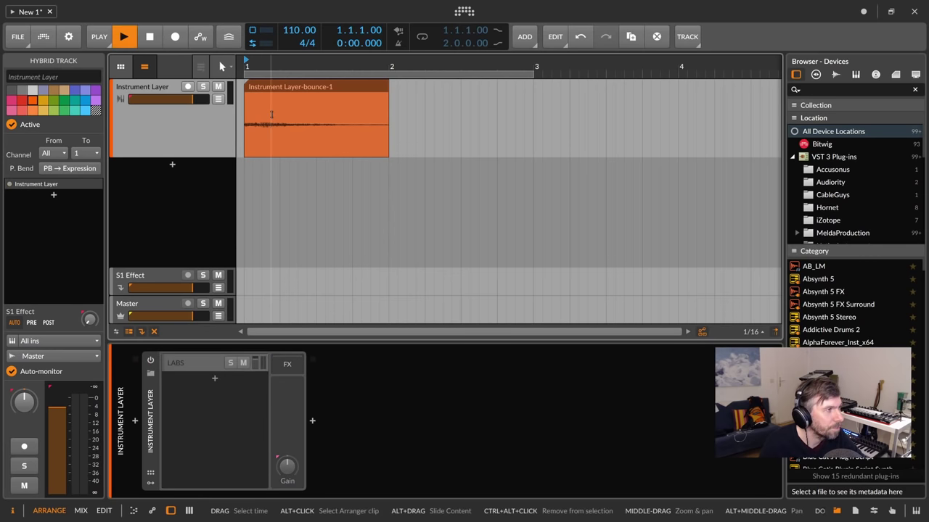
{"action": "key", "text": "space"}
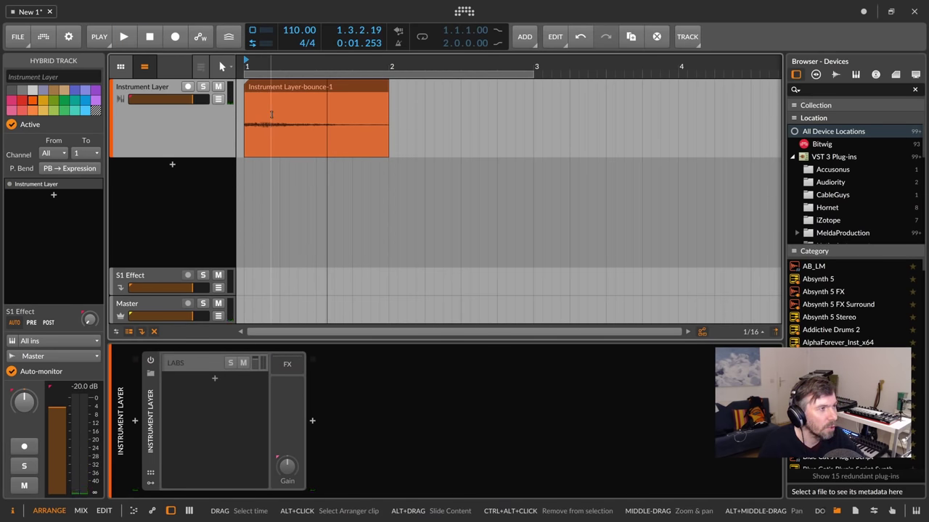
{"action": "key", "text": "space"}
{"action": "key", "text": "space"}
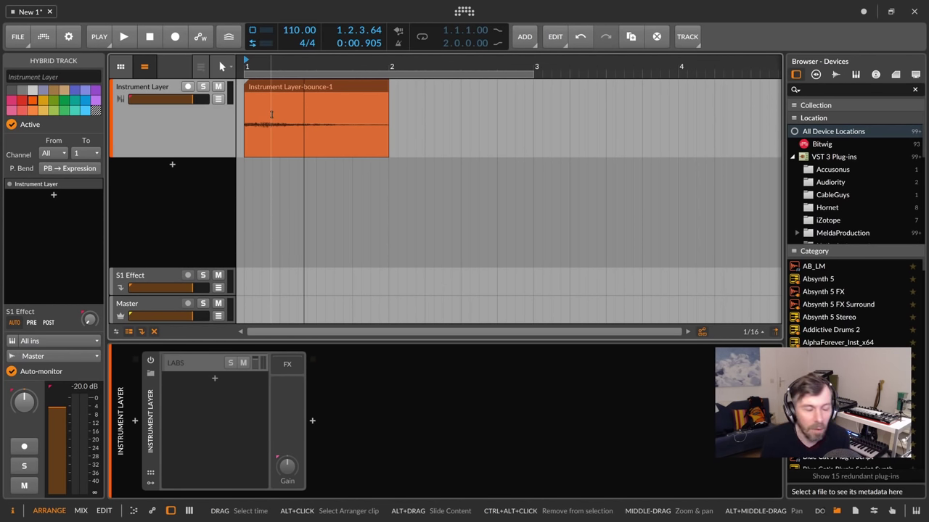
{"action": "left_click", "coordinate": [155, 386]}
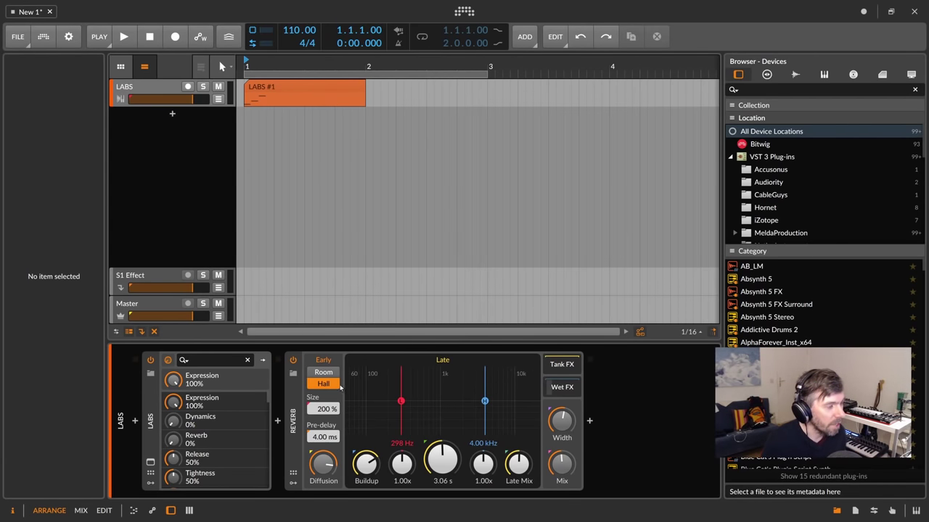
Step: Show the LABS plug-in's Post-FX chain, move the Reverb into it, and hide the chain
{"action": "left_click", "coordinate": [263, 360]}
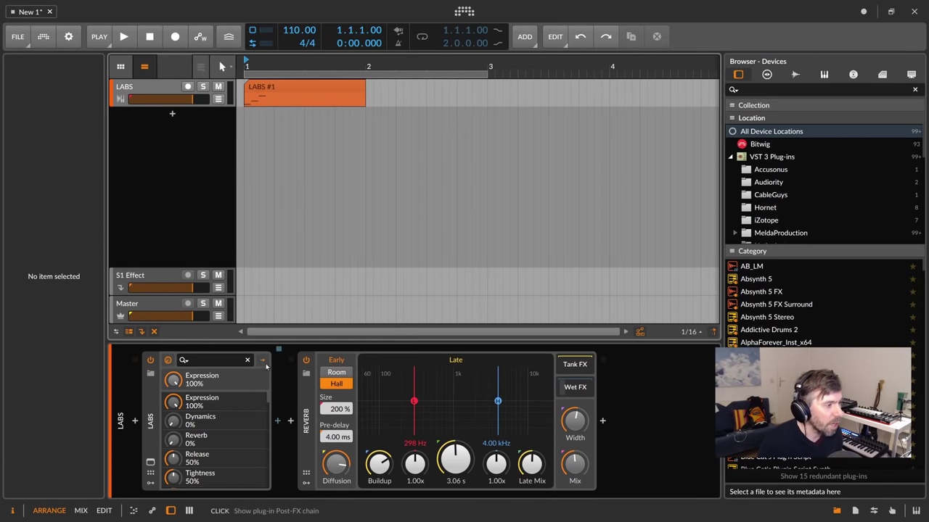
{"action": "left_click", "coordinate": [303, 396]}
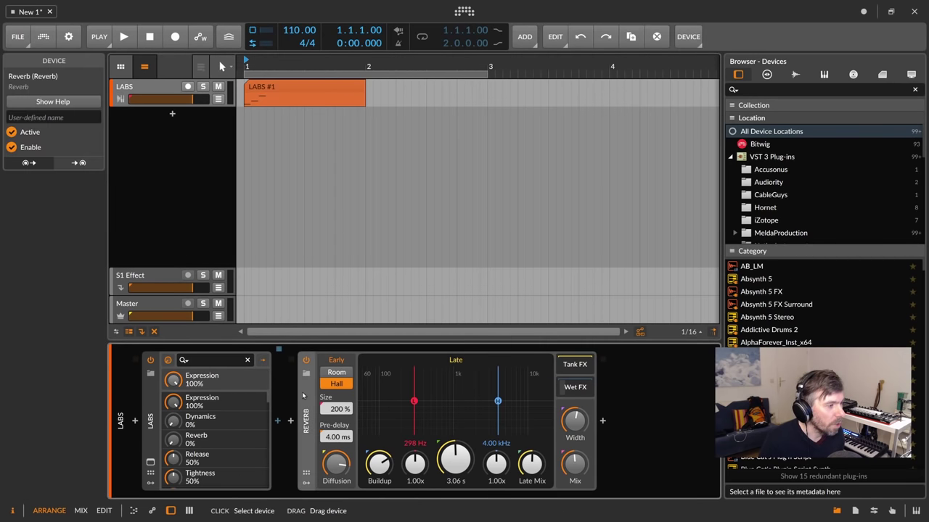
{"action": "left_click_drag", "start_coordinate": [303, 396], "coordinate": [265, 373]}
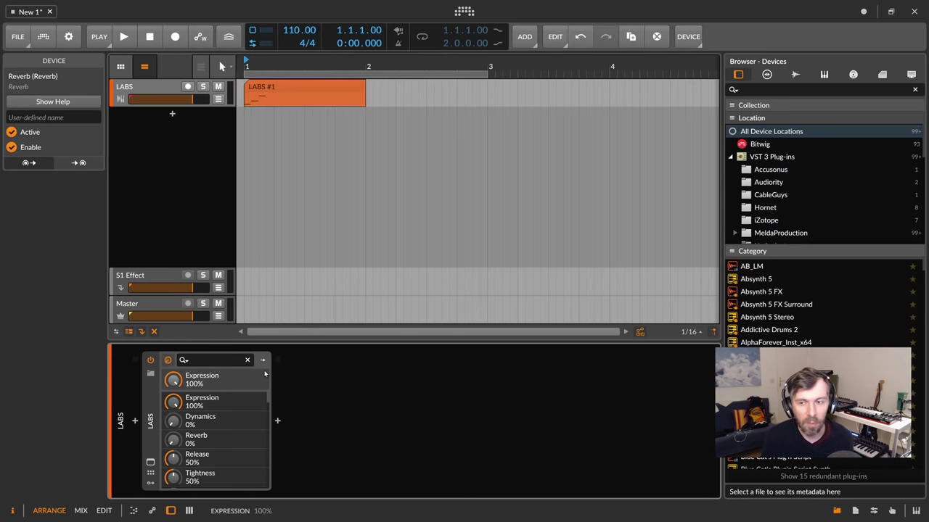
Step: Show the LABS plug-in's Post-FX chain and move the Reverb back out to the track's main device chain
{"action": "left_click", "coordinate": [151, 407]}
{"action": "right_click", "coordinate": [151, 407]}
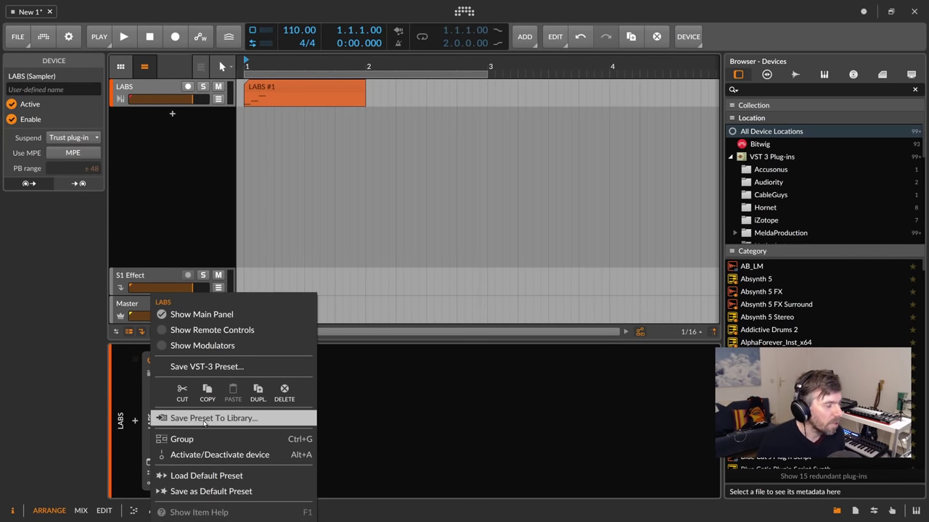
{"action": "left_click", "coordinate": [152, 412]}
{"action": "left_click", "coordinate": [263, 362]}
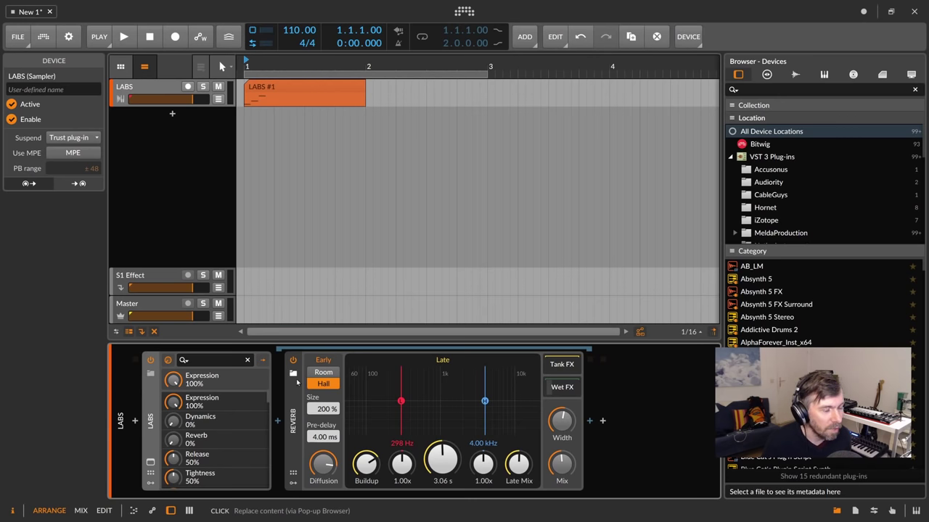
{"action": "left_click", "coordinate": [297, 382]}
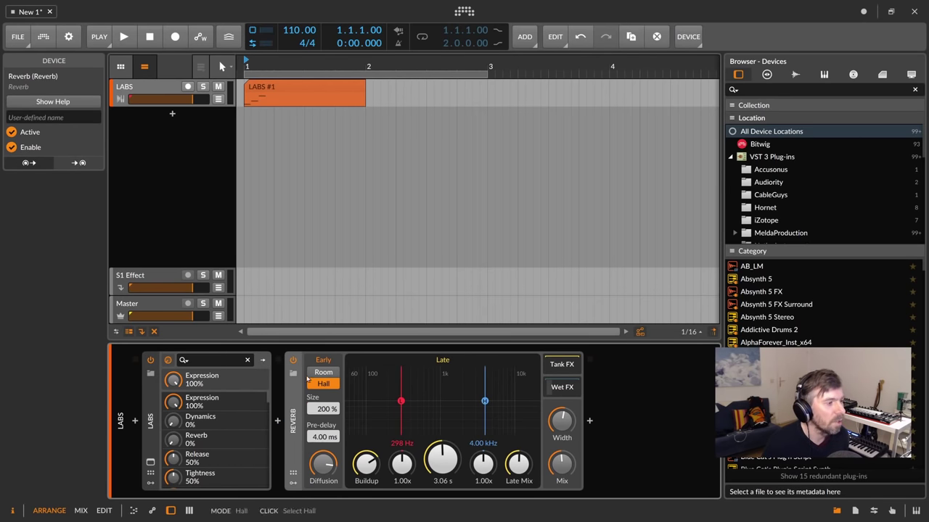
Step: Group LABS and Reverb into an Instrument Layer and bounce the track's note clip in place
{"action": "left_click", "coordinate": [155, 405]}
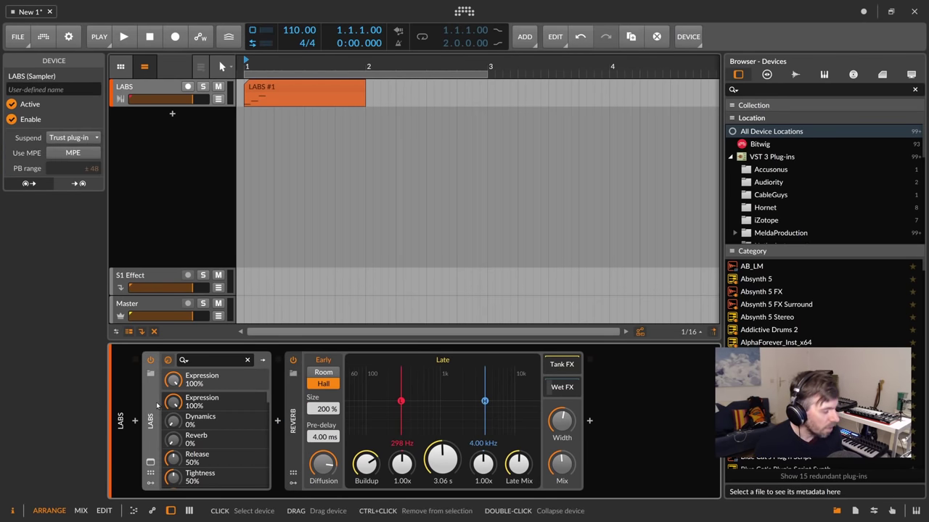
{"action": "key", "text": "ctrl+a"}
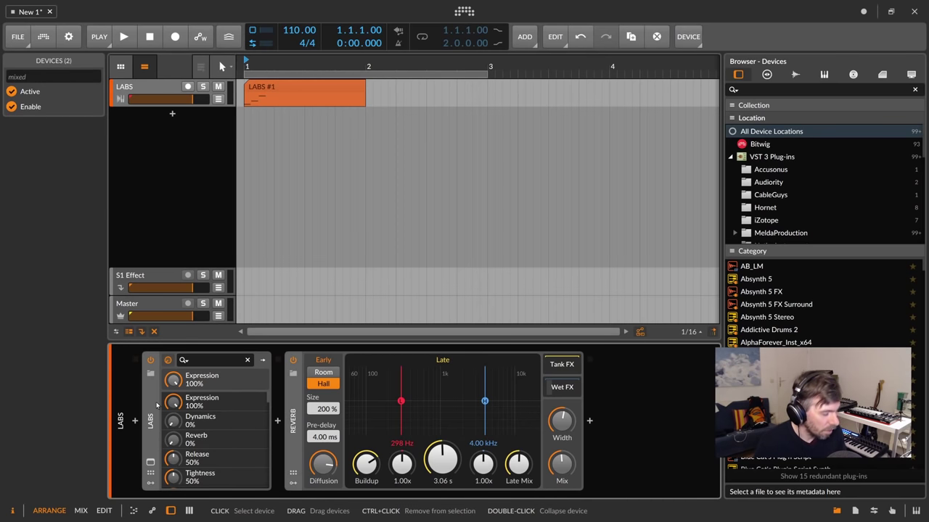
{"action": "key", "text": "ctrl+g"}
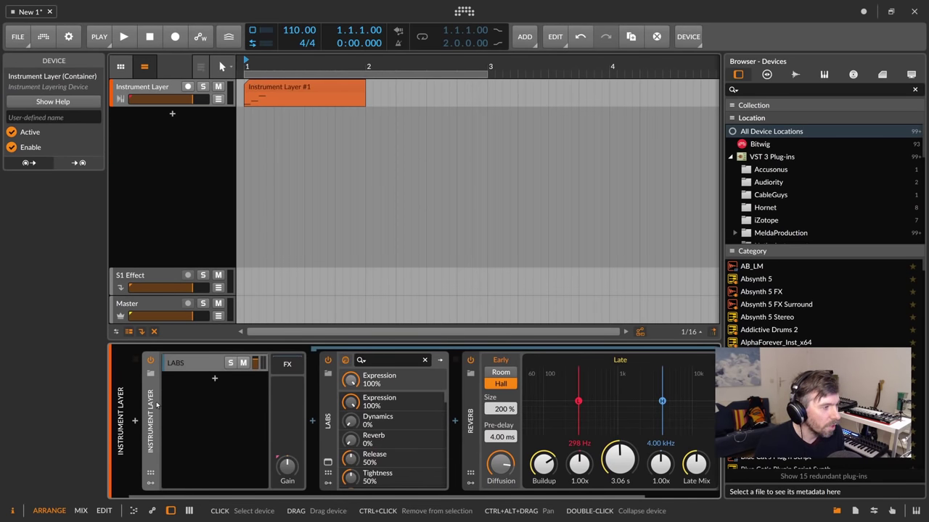
{"action": "left_click", "coordinate": [296, 93]}
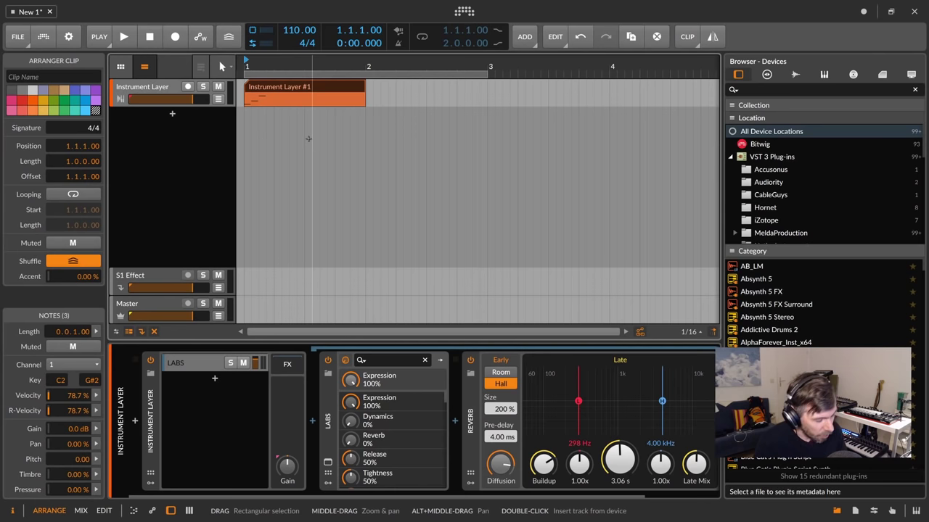
{"action": "key", "text": "ctrl+b"}
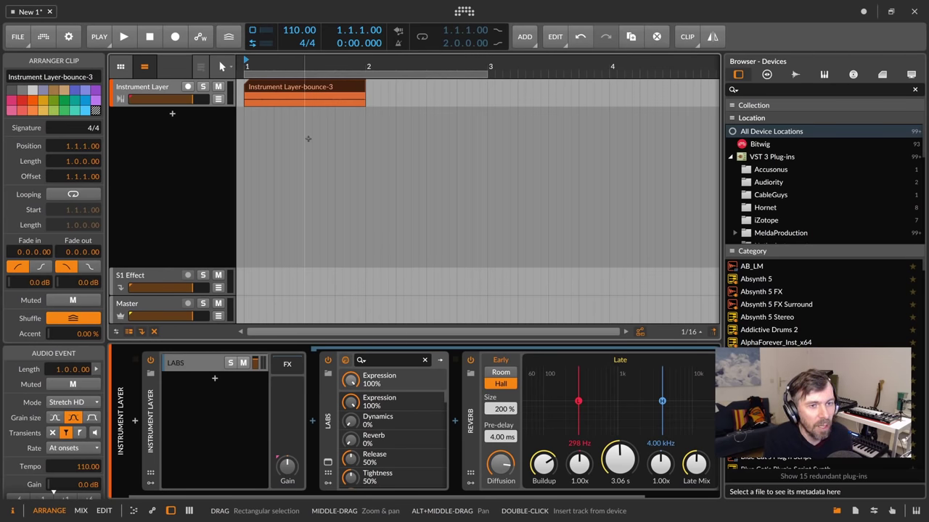
Step: Undo the in-place bounce and the Instrument Layer grouping
{"action": "key", "text": "ctrl+z"}
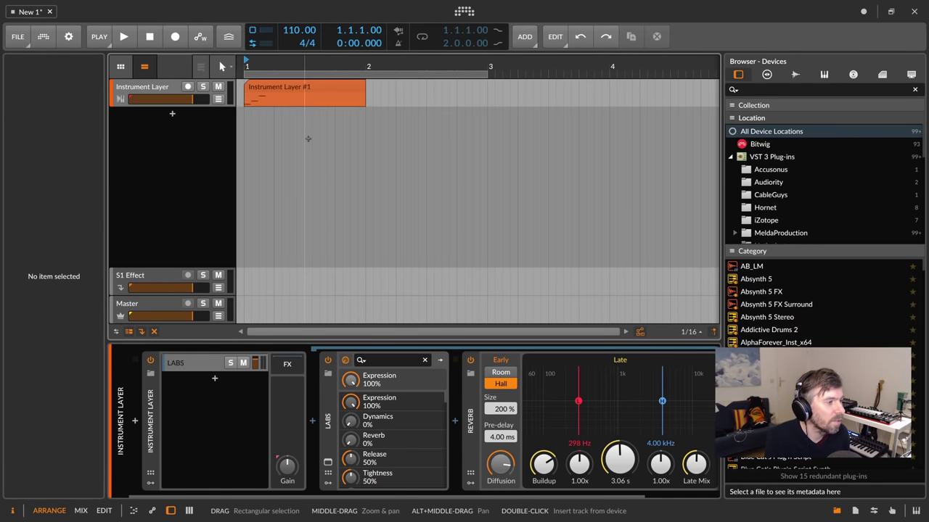
{"action": "key", "text": "ctrl+z"}
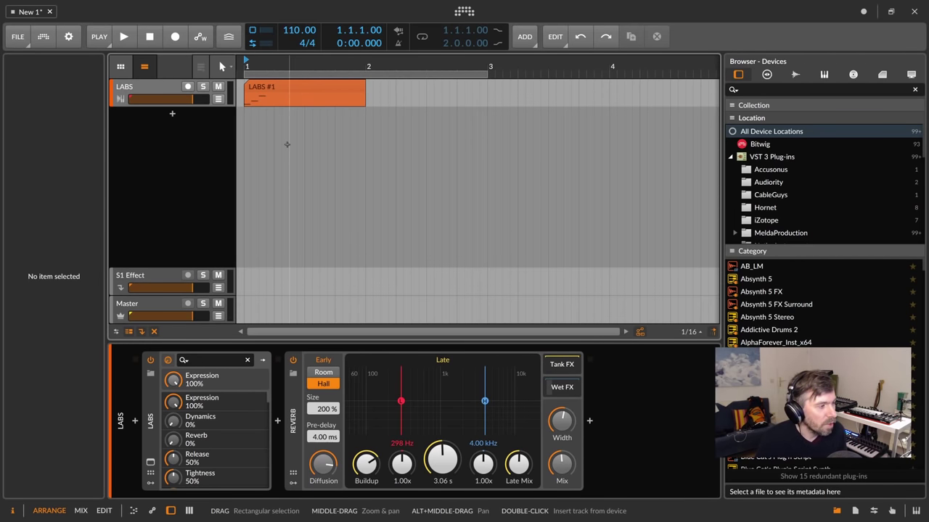
{"action": "left_click", "coordinate": [274, 90]}
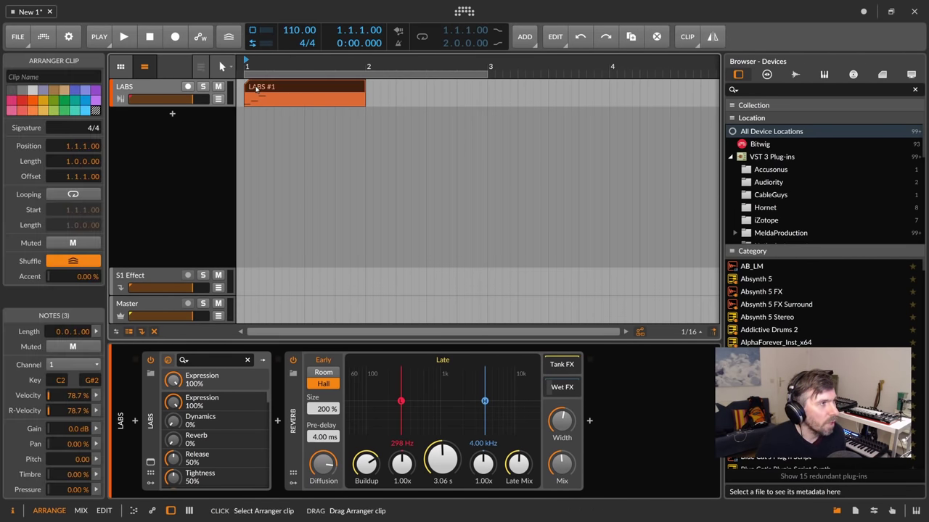
{"action": "left_click", "coordinate": [185, 420]}
{"action": "left_click", "coordinate": [291, 423]}
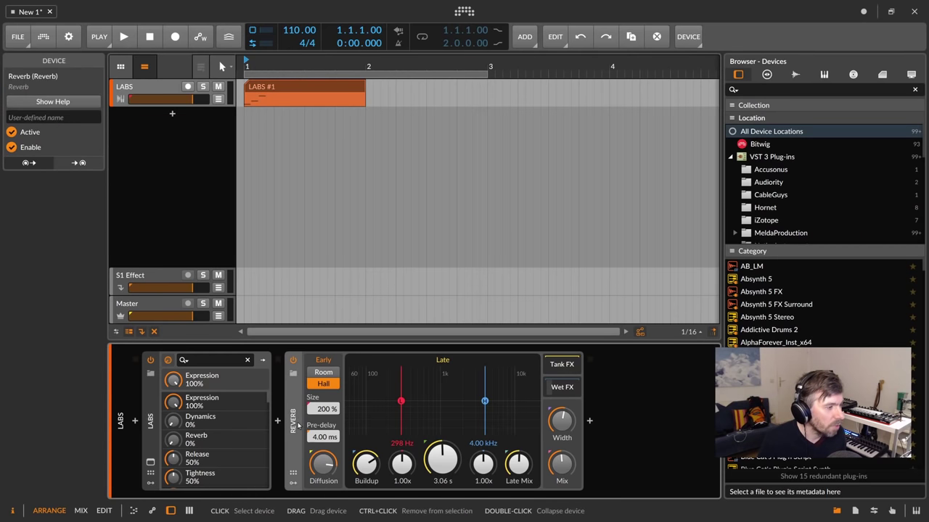
{"action": "left_click", "coordinate": [217, 186]}
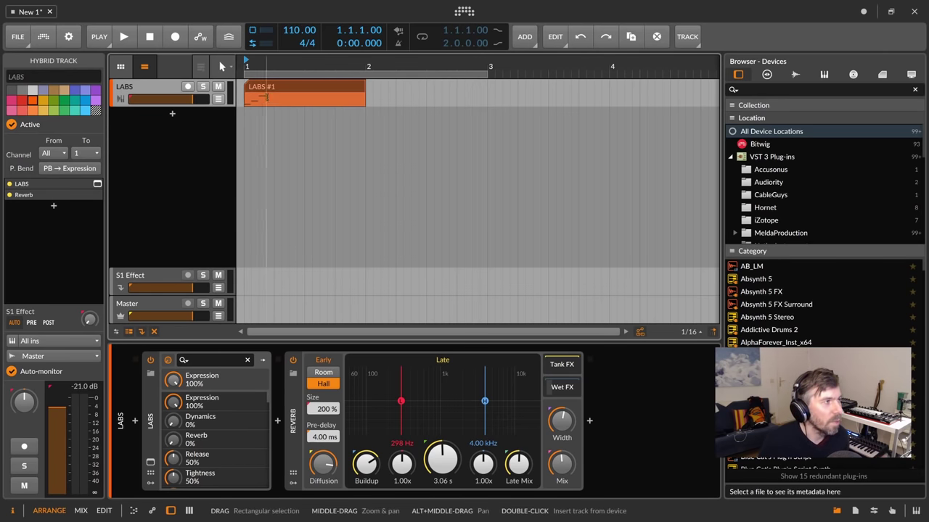
{"action": "left_click", "coordinate": [274, 89]}
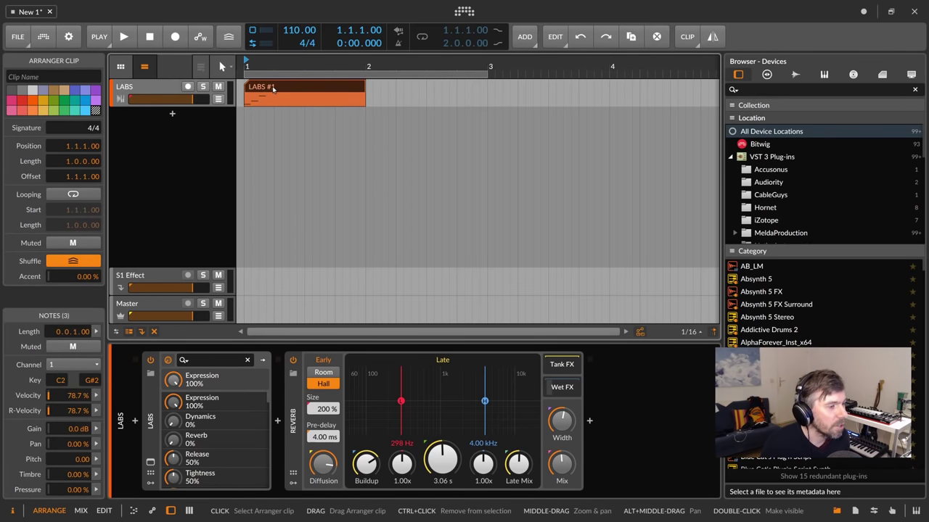
{"action": "right_click", "coordinate": [273, 88]}
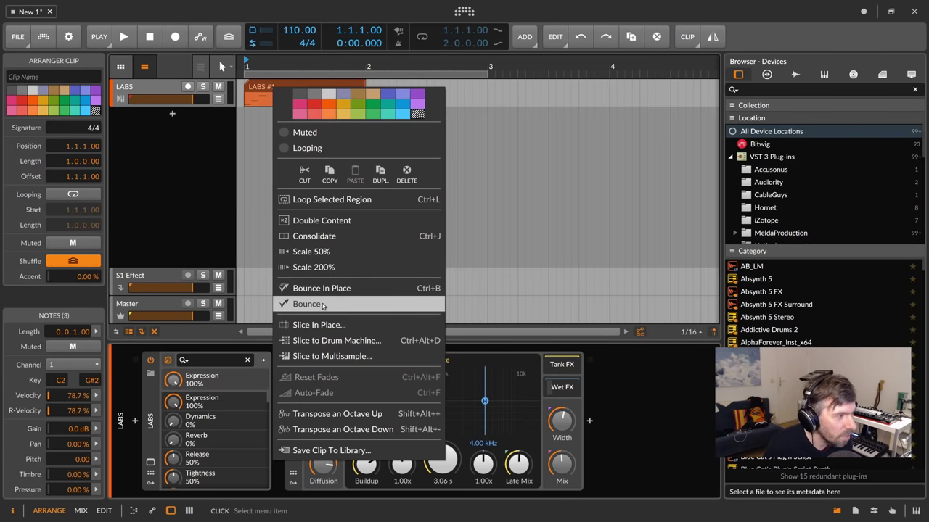
{"action": "left_click", "coordinate": [261, 257]}
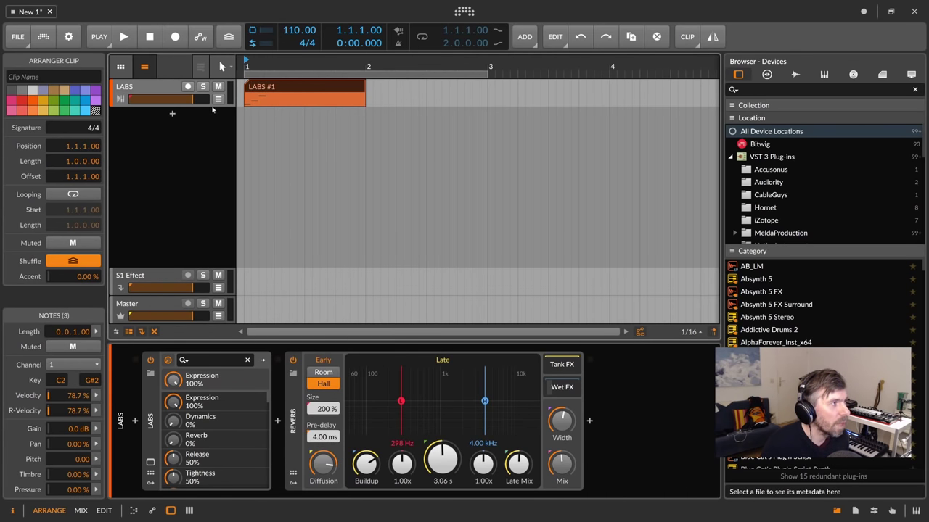
Step: Bounce the LABS track's time range from 1.1.1.00 to 3.1.1.00 to a new audio track, Post-Fader at 32-bit floating-point
{"action": "left_click_drag", "start_coordinate": [213, 109], "coordinate": [213, 183]}
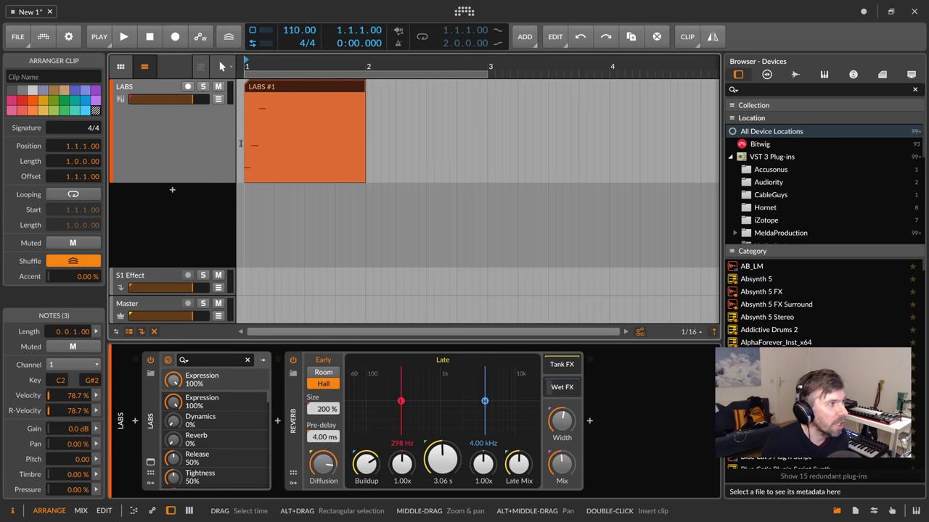
{"action": "left_click", "coordinate": [241, 144]}
{"action": "left_click_drag", "start_coordinate": [243, 144], "coordinate": [486, 152]}
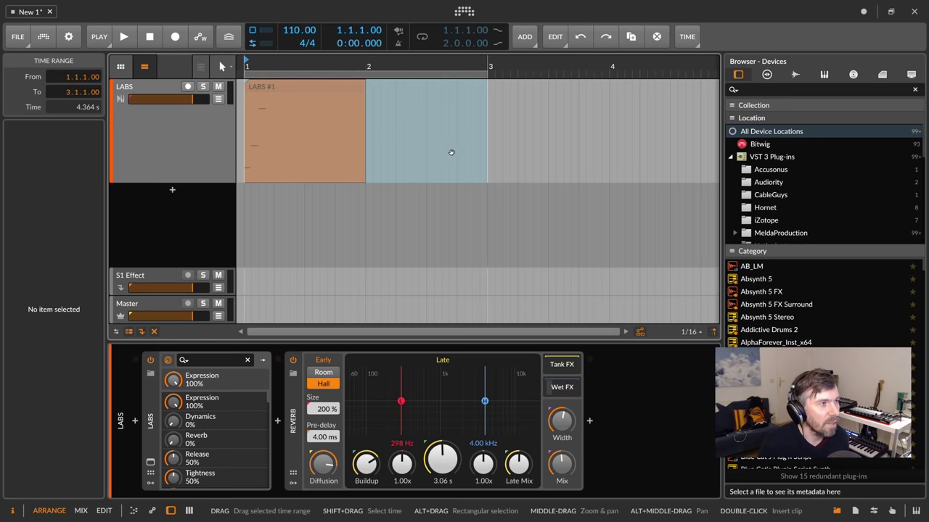
{"action": "right_click", "coordinate": [404, 127]}
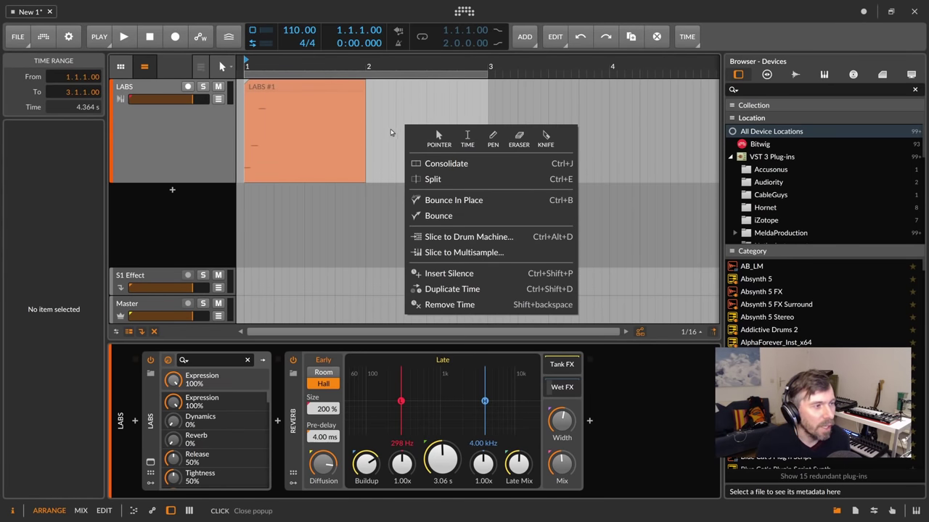
{"action": "left_click", "coordinate": [439, 215]}
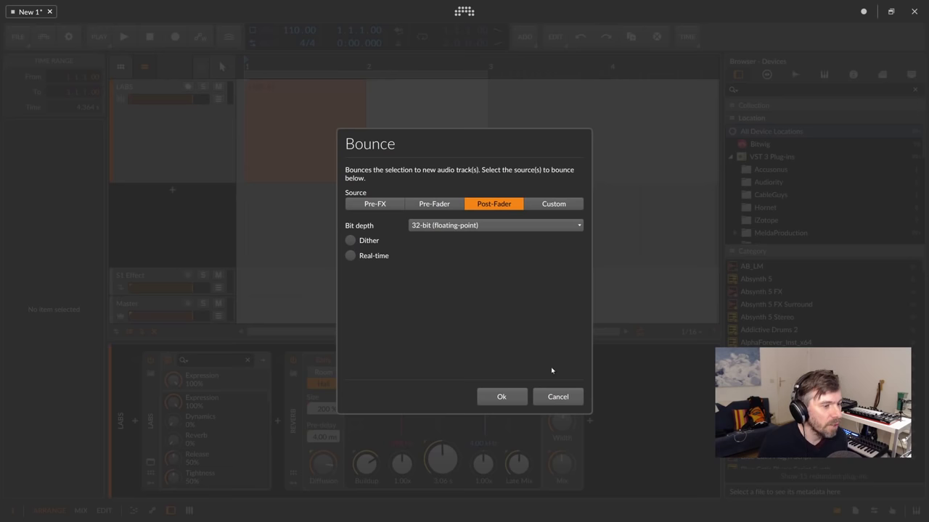
{"action": "left_click", "coordinate": [508, 392]}
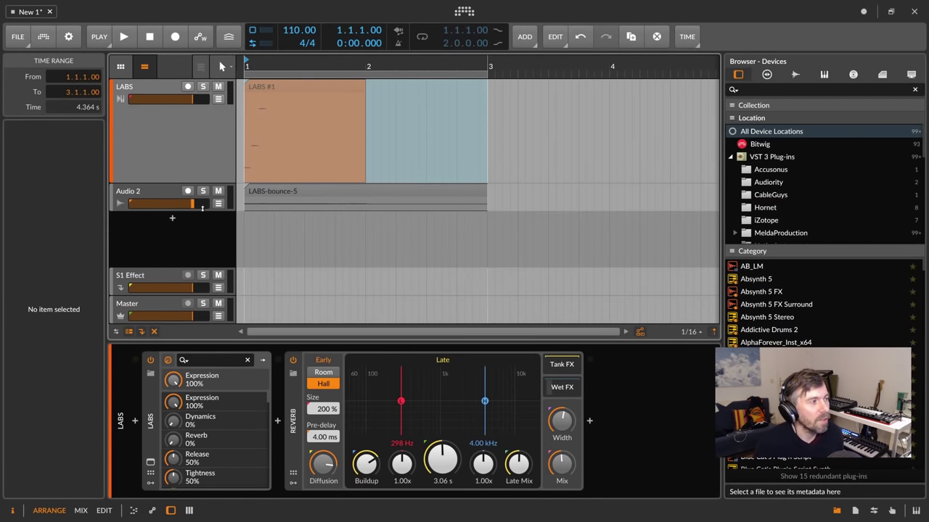
Step: Reduce the LABS track's height, enlarge the Audio 2 track to show its waveform, and select the LABS #1 clip
{"action": "left_click_drag", "start_coordinate": [189, 183], "coordinate": [194, 229]}
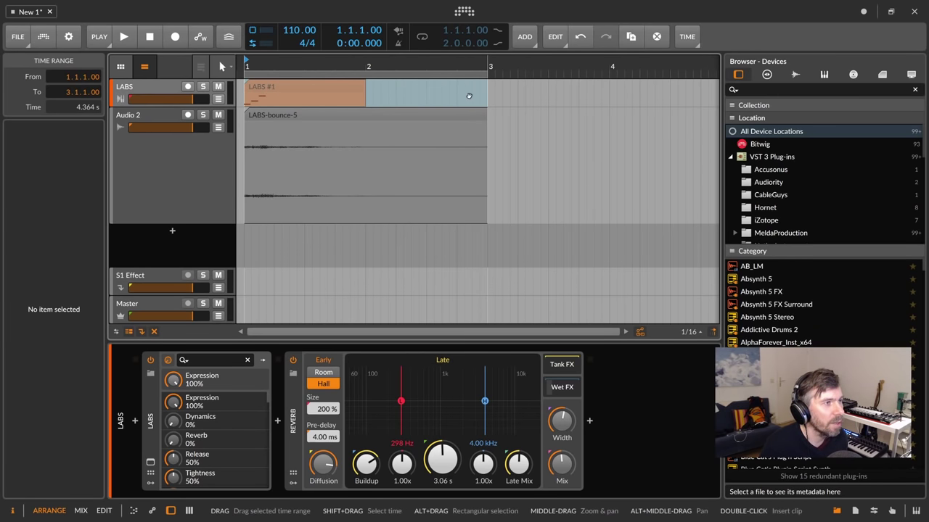
{"action": "left_click_drag", "start_coordinate": [204, 223], "coordinate": [204, 261]}
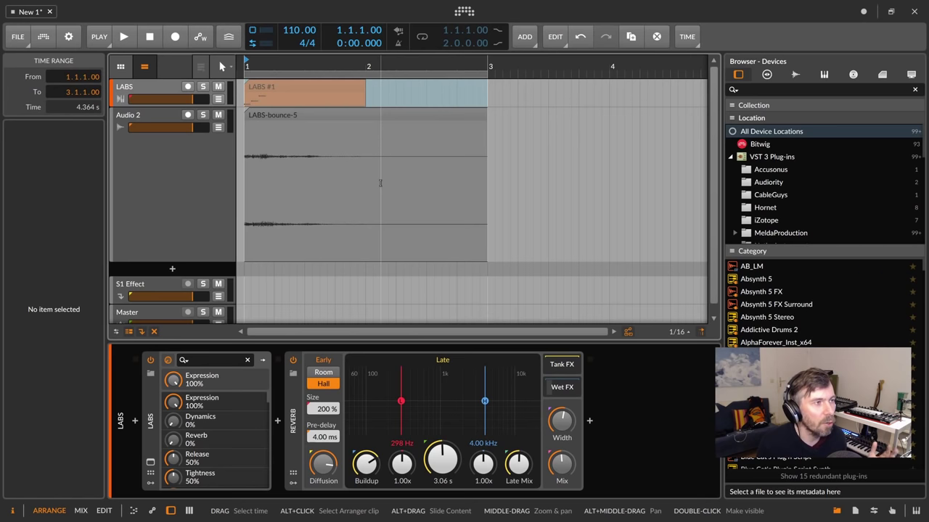
{"action": "left_click", "coordinate": [276, 87]}
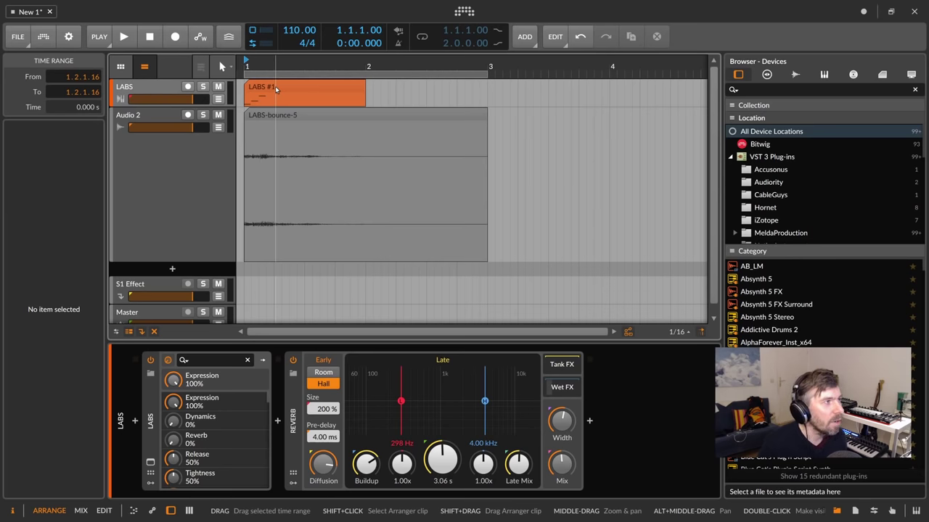
{"action": "left_click", "coordinate": [275, 87]}
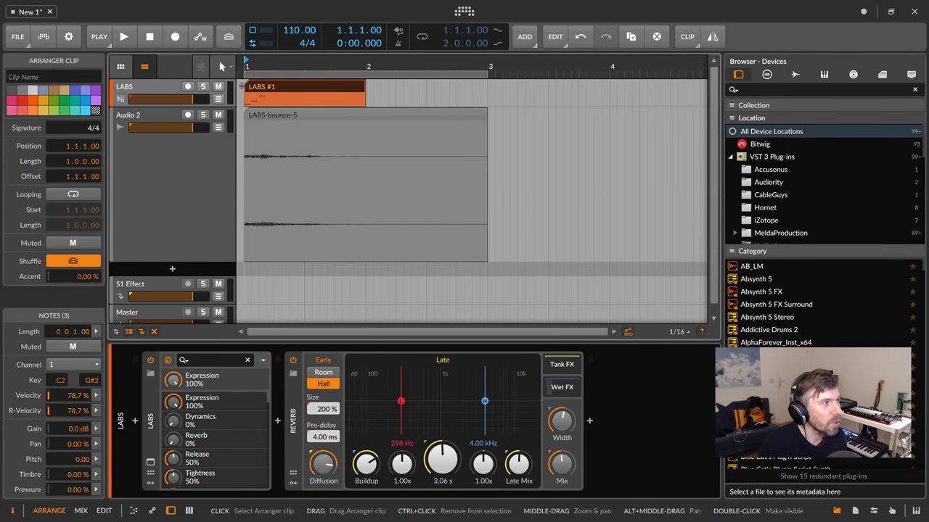
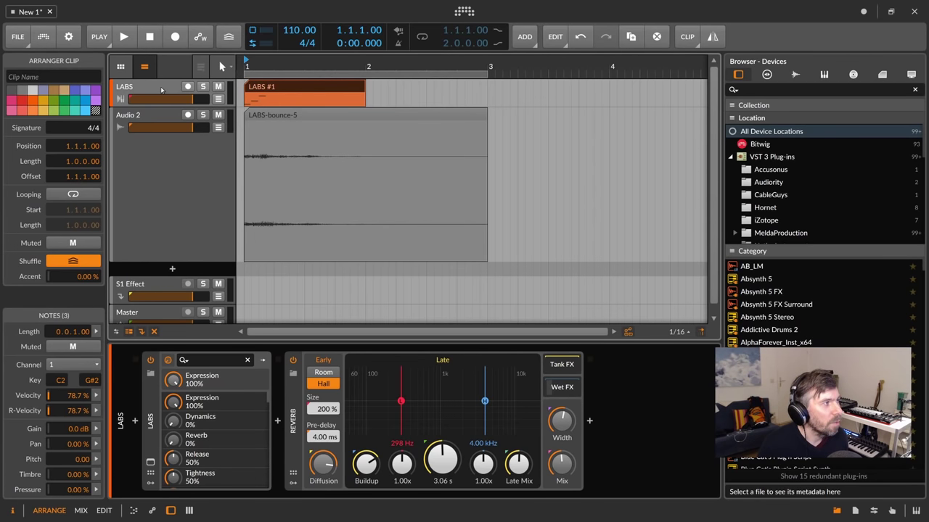
Step: Select the Audio 2 track and briefly play the arrangement from the start to hear the bounced clip
{"action": "left_click", "coordinate": [169, 135]}
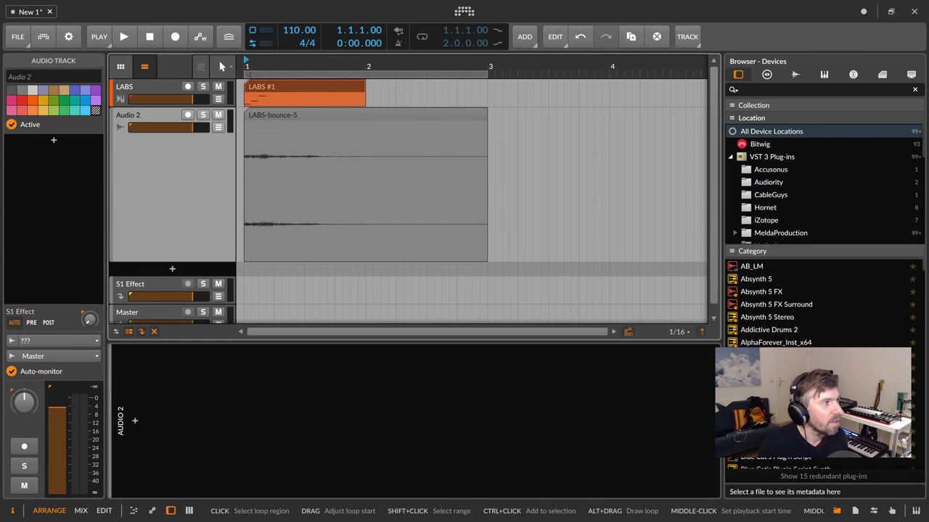
{"action": "key", "text": "space"}
{"action": "key", "text": "space"}
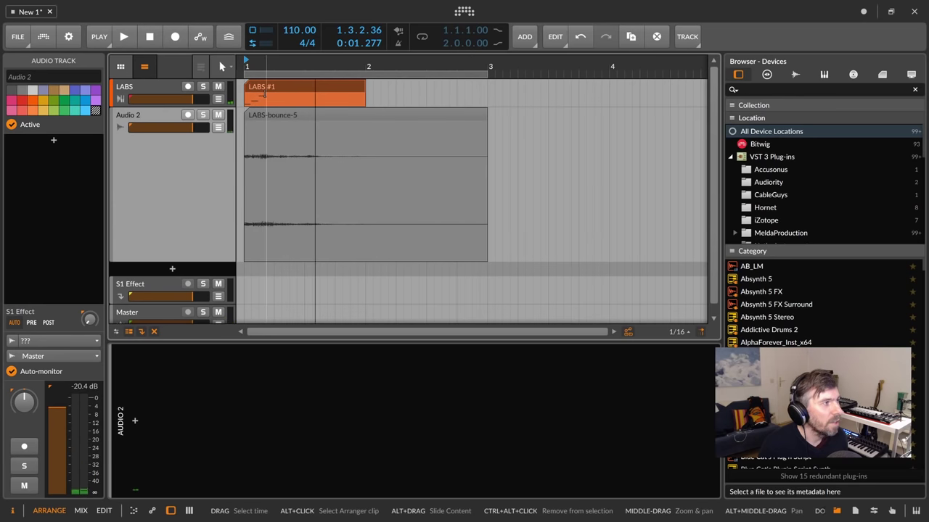
Step: Deactivate the LABS track, keeping its note clip and devices in place
{"action": "left_click", "coordinate": [170, 90]}
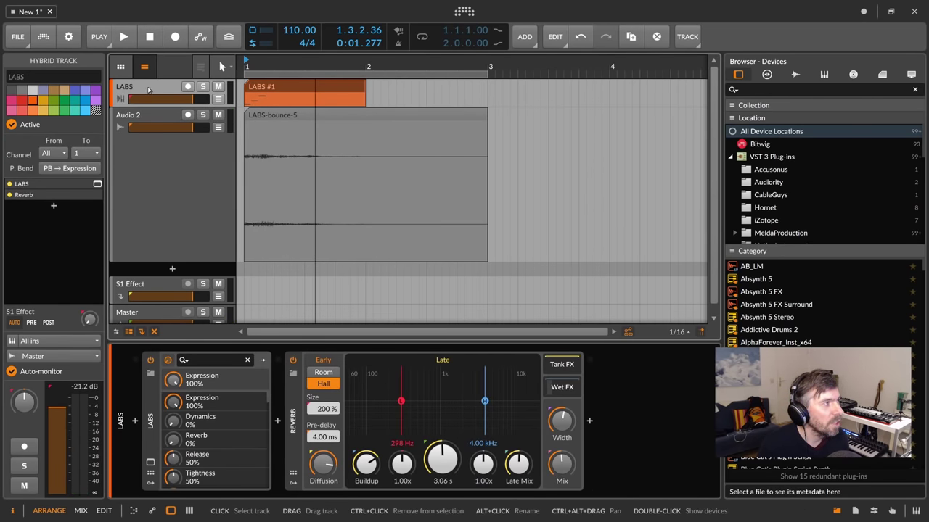
{"action": "left_click", "coordinate": [12, 125]}
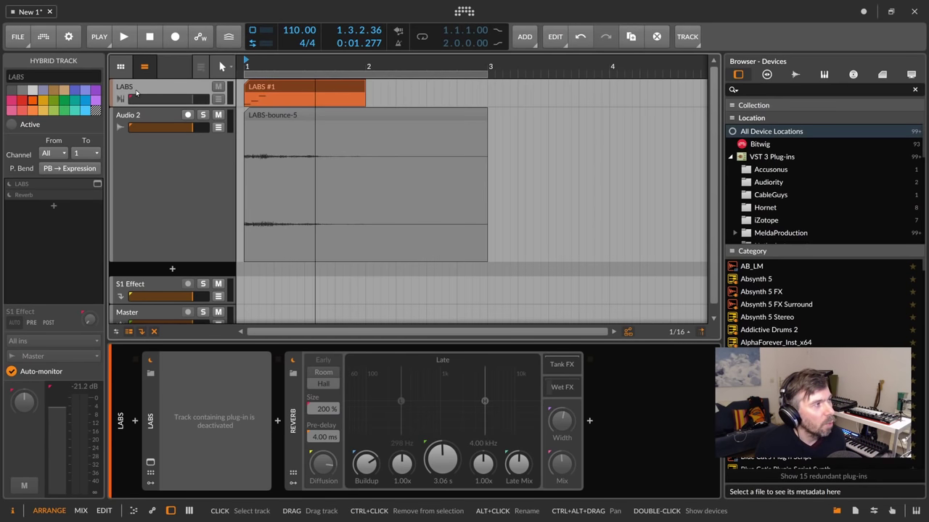
{"action": "left_click", "coordinate": [249, 88]}
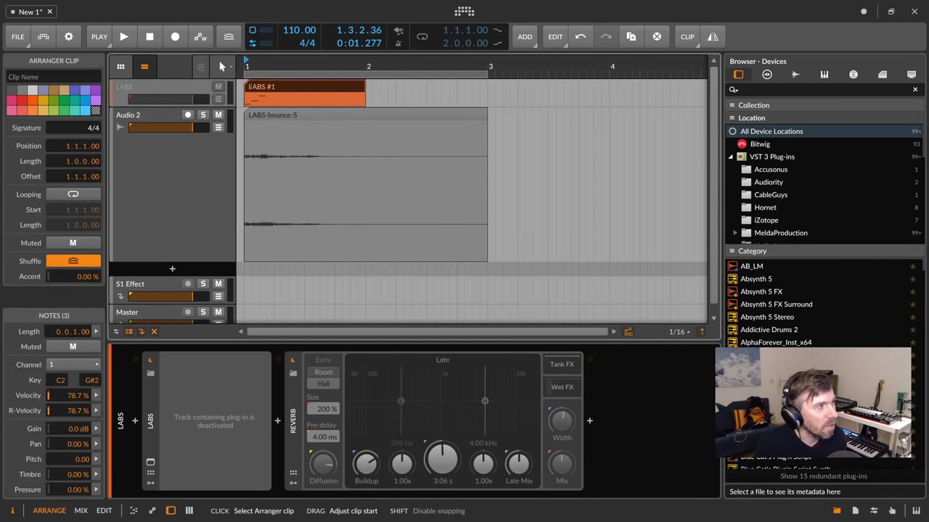
{"action": "left_click", "coordinate": [145, 87]}
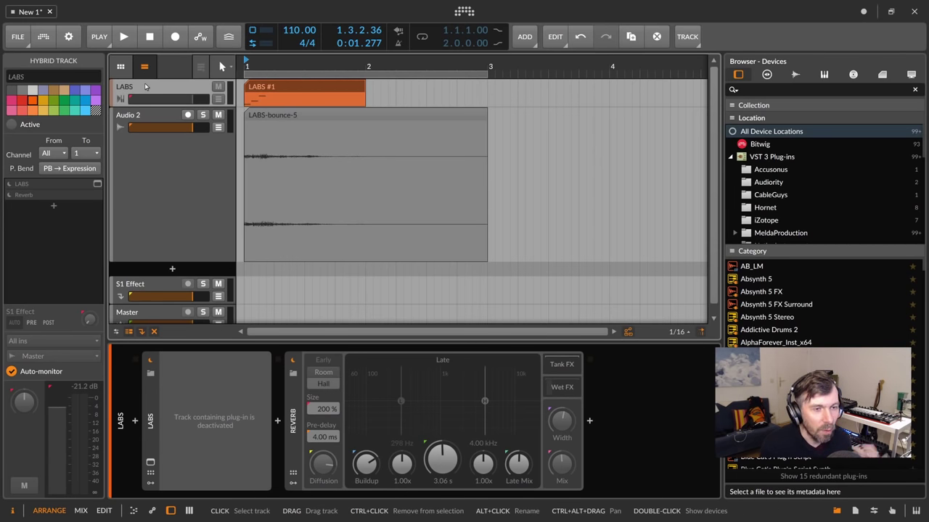
Step: Reduce the Audio 2 track's height and select the LABS #1 clip
{"action": "left_click", "coordinate": [169, 245]}
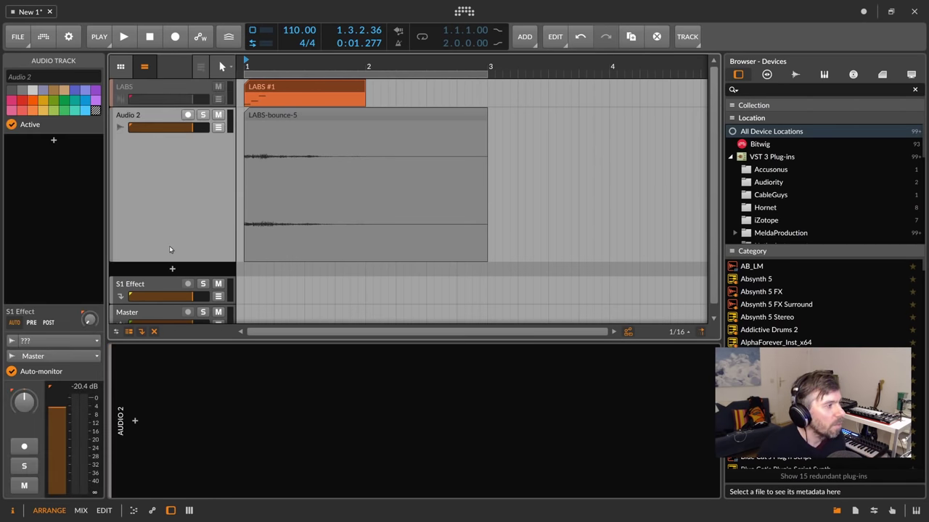
{"action": "left_click_drag", "start_coordinate": [170, 262], "coordinate": [178, 148]}
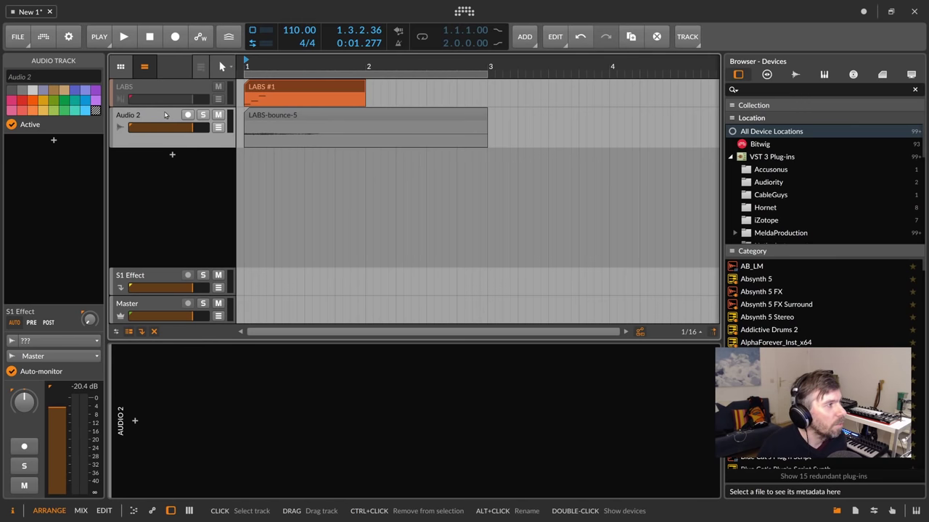
{"action": "left_click", "coordinate": [240, 87]}
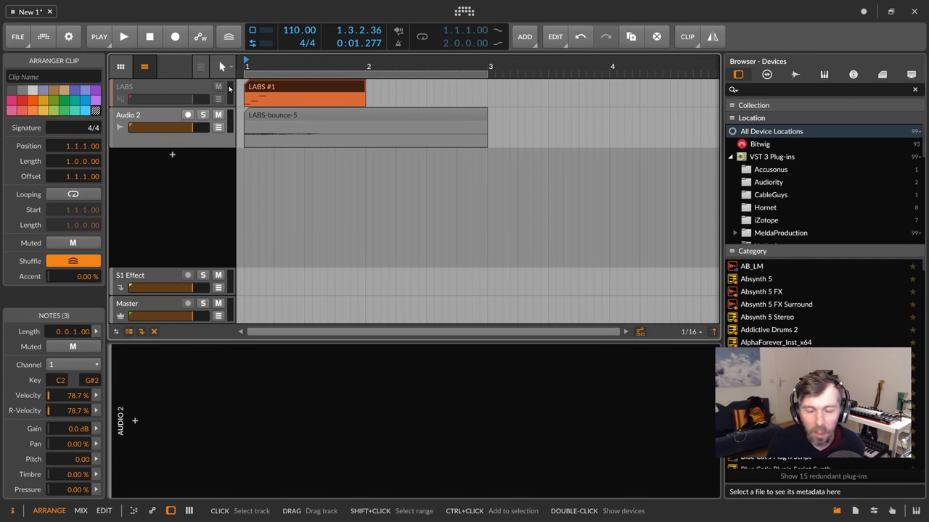
Step: Move the LABS-bounce-5 clip on the Audio 2 track so that it starts at bar 3
{"action": "left_click", "coordinate": [229, 88]}
{"action": "left_click_drag", "start_coordinate": [282, 120], "coordinate": [515, 122]}
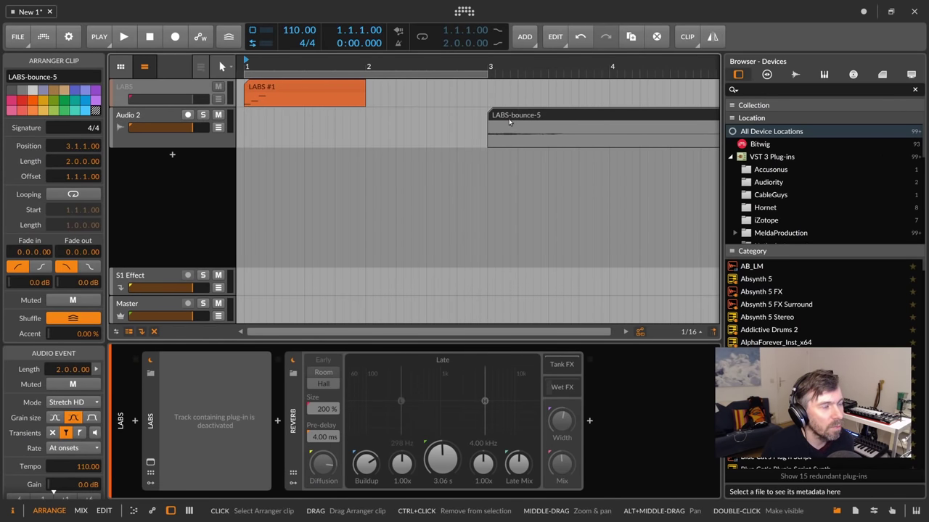
{"action": "scroll", "coordinate": [500, 122], "scroll_direction": "down", "scroll_amount": 2}
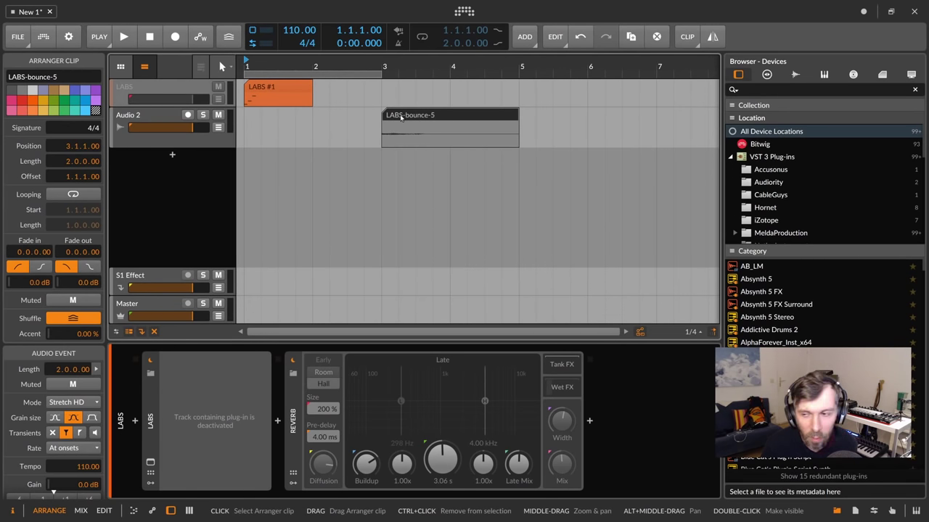
Step: Reactivate the LABS track and strengthen its Reverb, with a 19.3 s reverb time and the Mix at maximum
{"action": "left_click", "coordinate": [341, 94]}
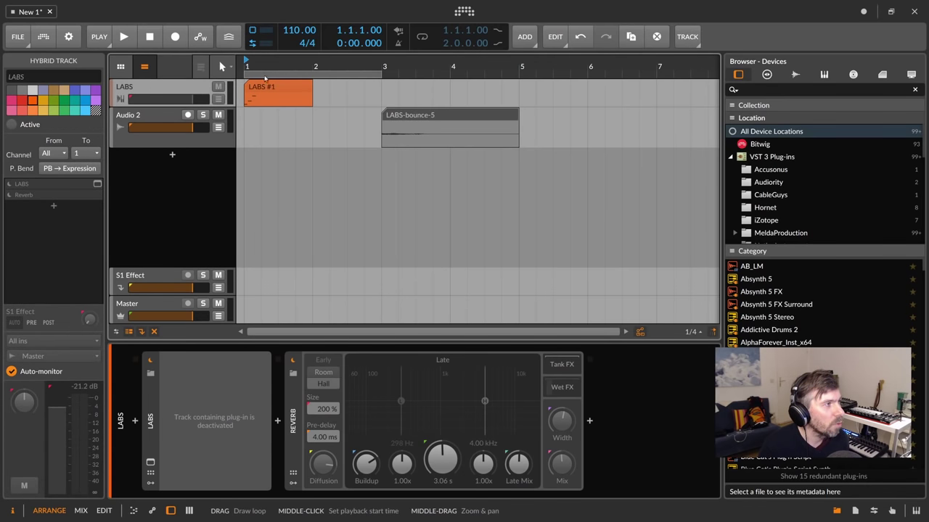
{"action": "left_click", "coordinate": [66, 127]}
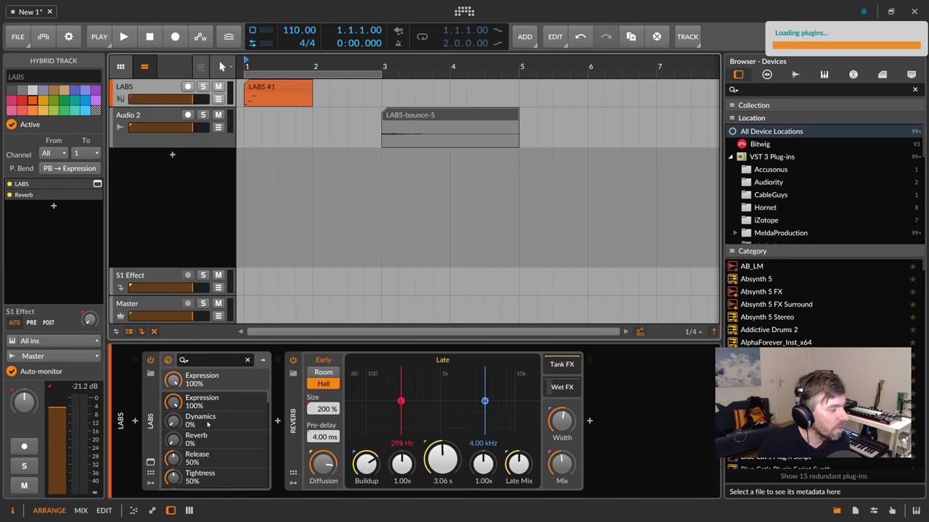
{"action": "left_click_drag", "start_coordinate": [444, 463], "coordinate": [453, 454]}
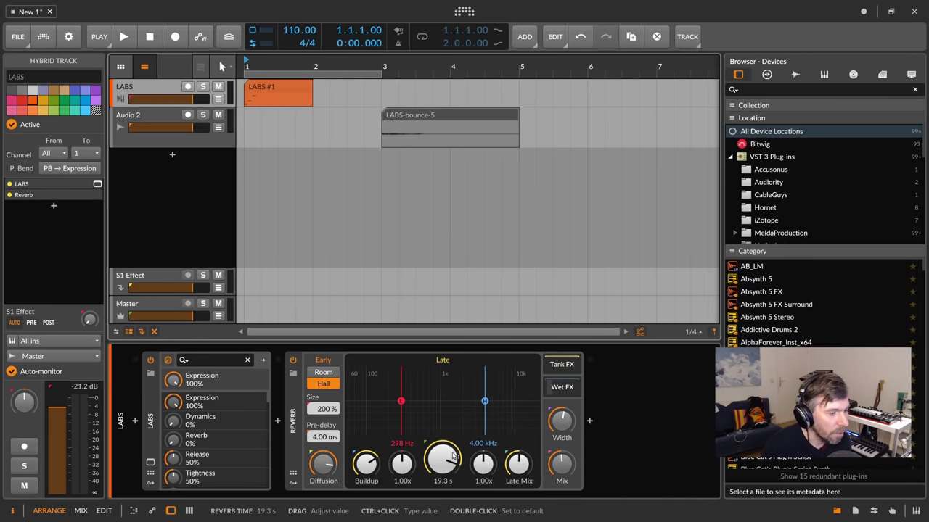
{"action": "left_click_drag", "start_coordinate": [561, 463], "coordinate": [561, 444]}
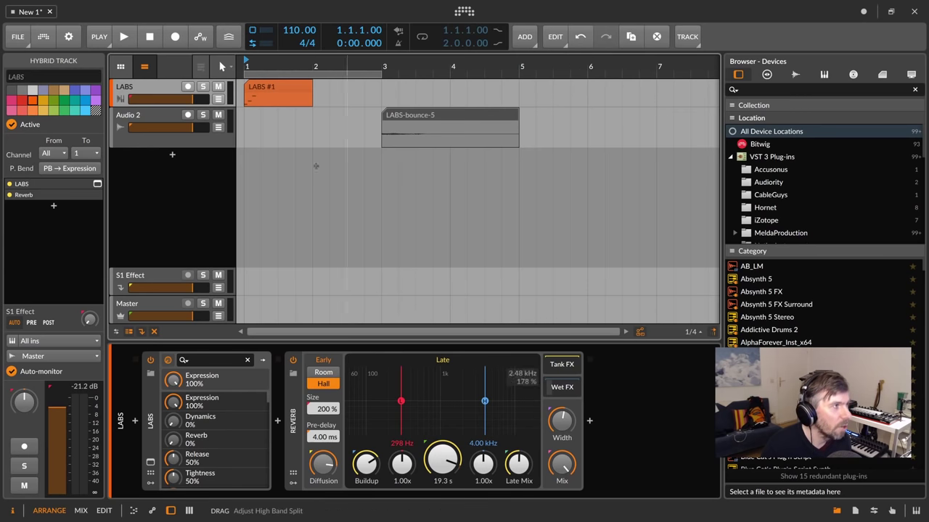
Step: Bounce bars 1 and 2 of the LABS track, including the reverb tail, to a new audio track and deactivate the original
{"action": "left_click_drag", "start_coordinate": [247, 94], "coordinate": [387, 97]}
{"action": "right_click", "coordinate": [378, 97]}
{"action": "left_click", "coordinate": [393, 181]}
{"action": "left_click", "coordinate": [508, 396]}
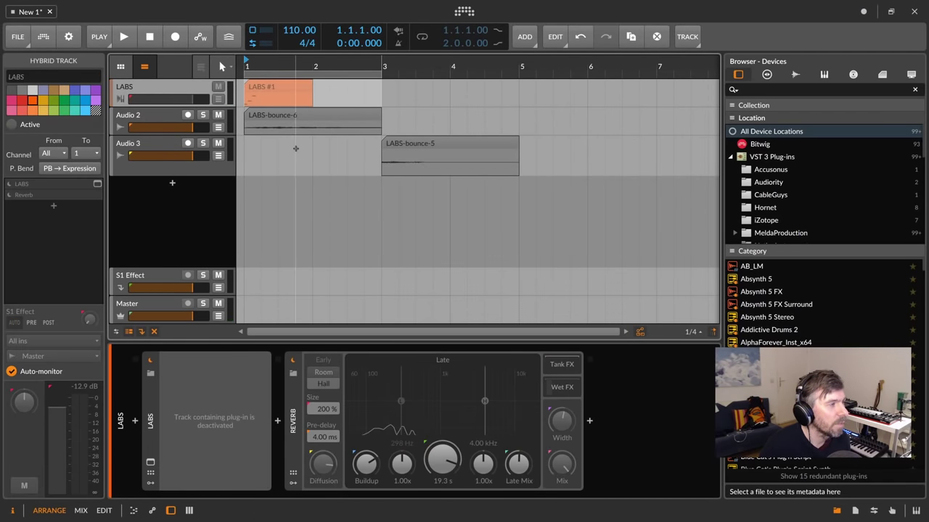
Step: Reduce the Audio 3 track's height and play the LABS-bounce-6 clip from the start of the arrangement
{"action": "left_click", "coordinate": [229, 191]}
{"action": "left_click", "coordinate": [319, 121]}
{"action": "left_click", "coordinate": [411, 151]}
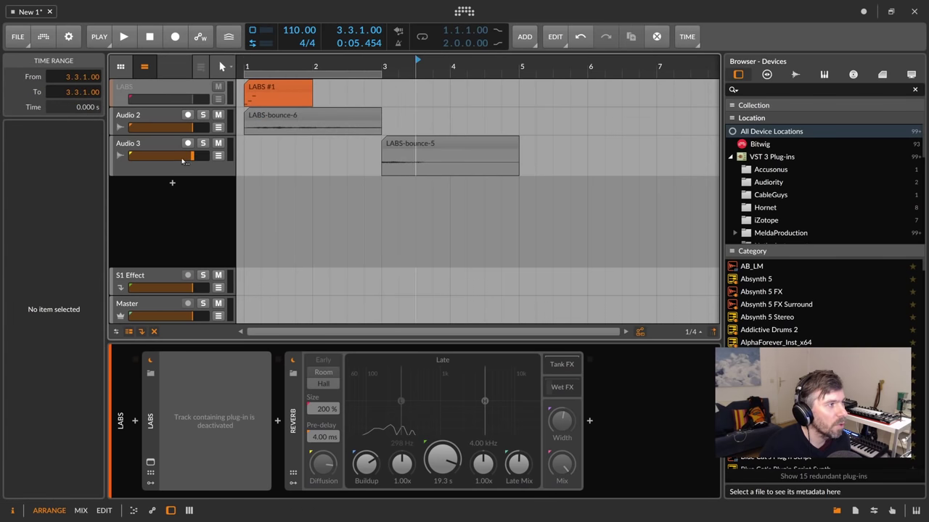
{"action": "left_click", "coordinate": [310, 116]}
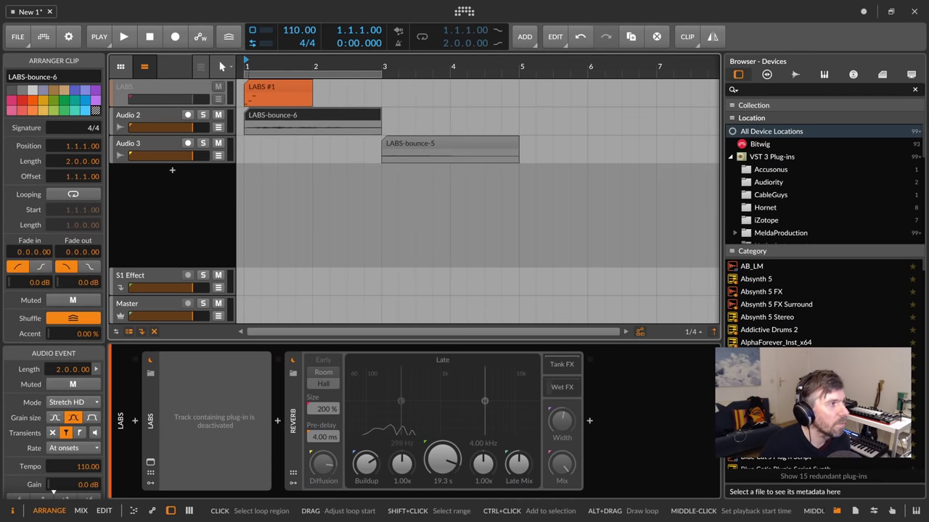
{"action": "key", "text": "space"}
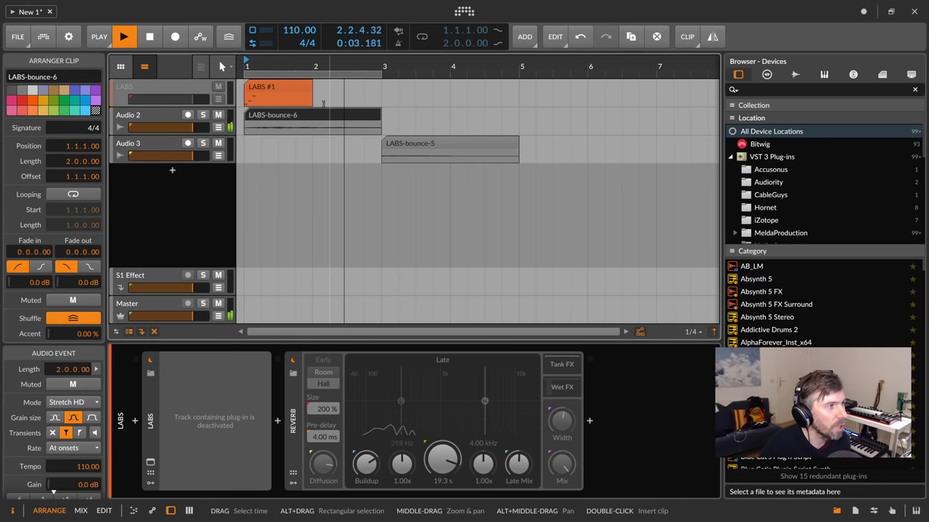
Step: Extend the loop region to four bars and listen through the LABS-bounce-5 clip before stopping playback
{"action": "left_click_drag", "start_coordinate": [328, 71], "coordinate": [509, 84]}
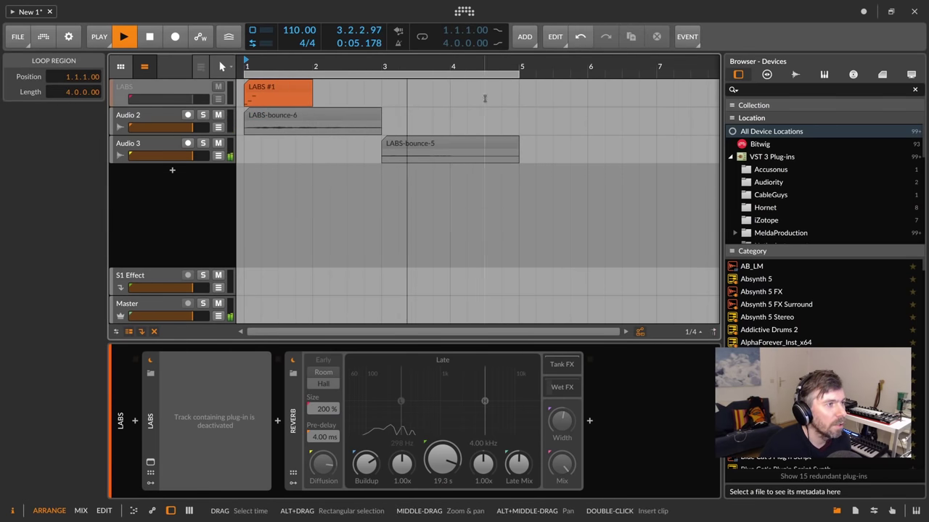
{"action": "left_click", "coordinate": [398, 150]}
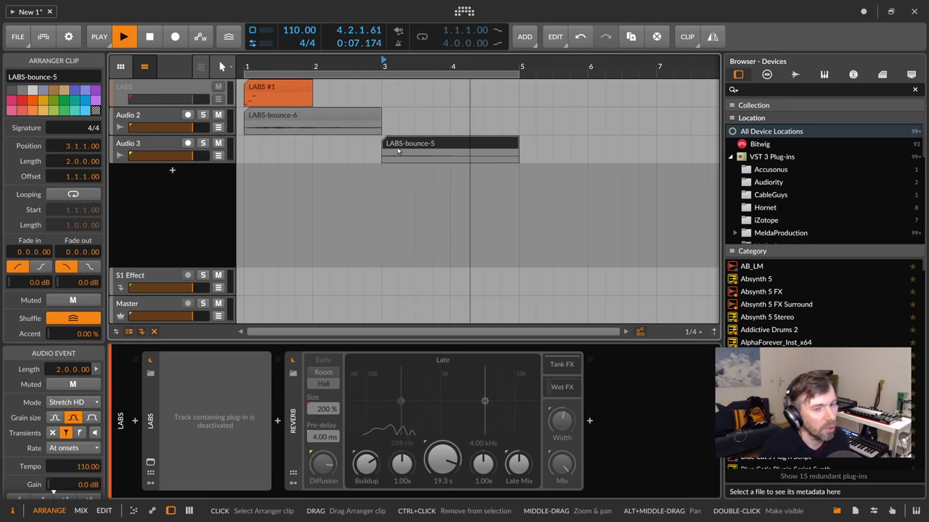
{"action": "key", "text": "space"}
{"action": "left_click", "coordinate": [357, 121]}
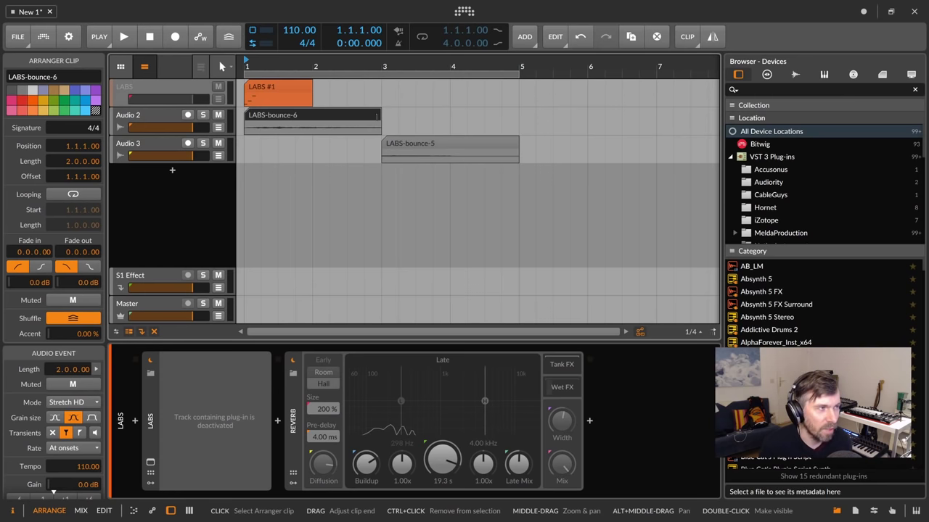
Step: Select the deactivated LABS track and hide all deactivated tracks in the arranger
{"action": "left_click", "coordinate": [143, 92]}
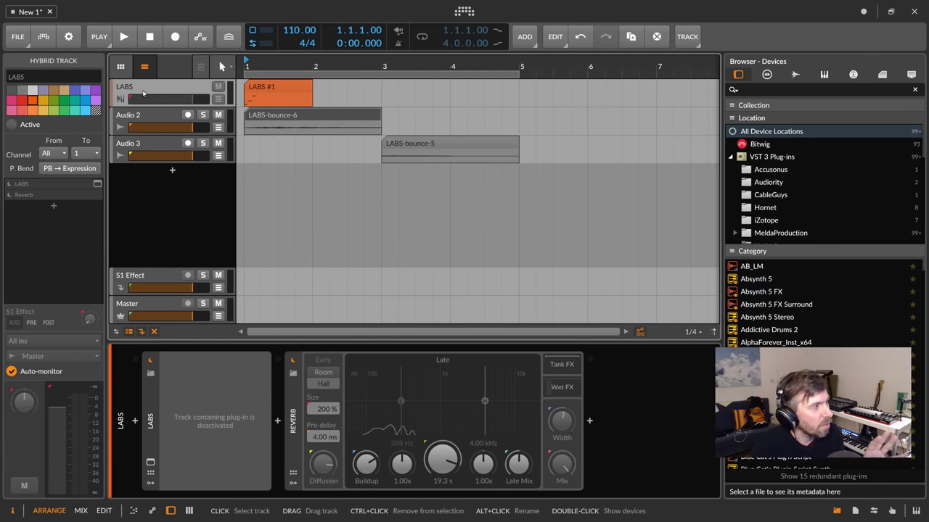
{"action": "key", "text": "Down"}
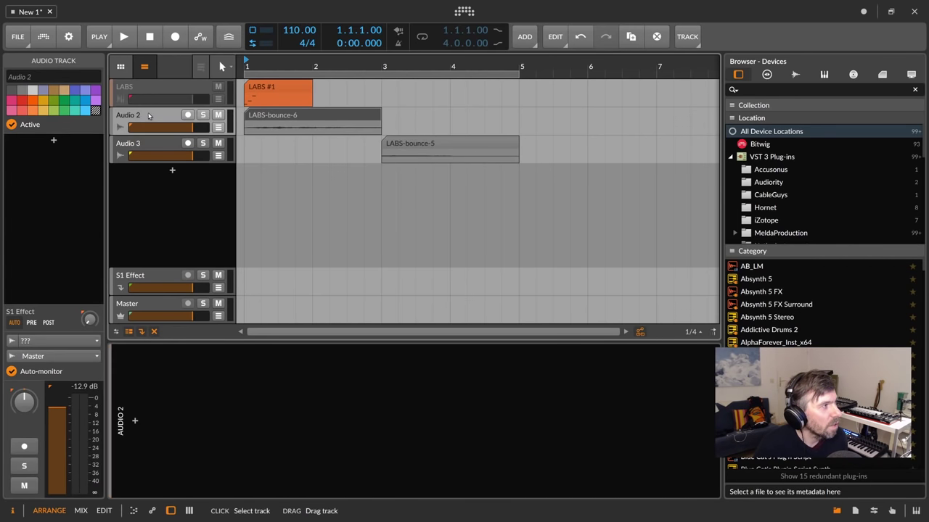
{"action": "left_click", "coordinate": [133, 88]}
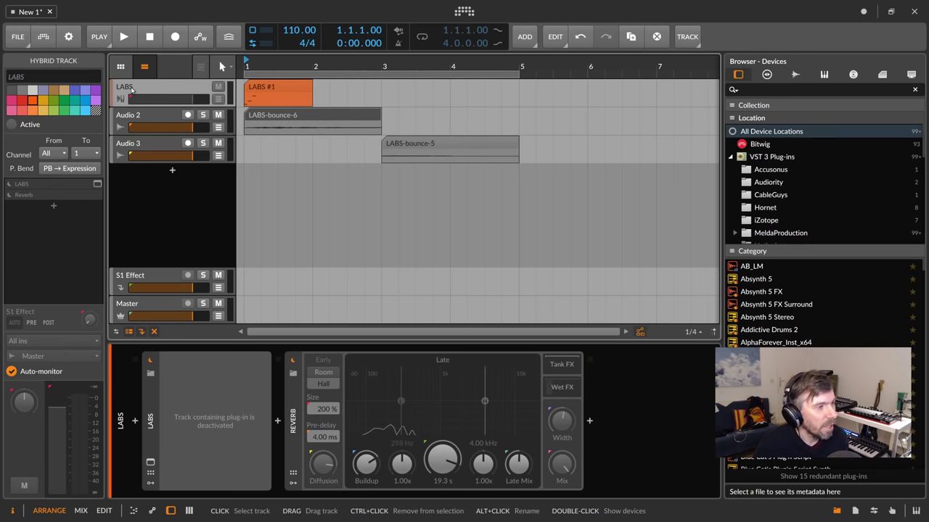
{"action": "left_click", "coordinate": [154, 332]}
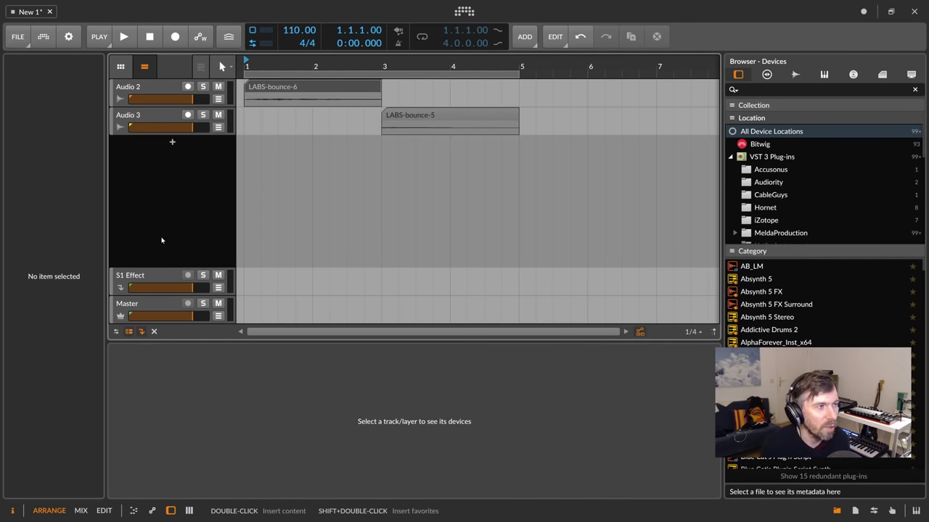
Step: View the settings and device chains of the Audio 2 and Audio 3 tracks, ending with Audio 3 selected
{"action": "left_click", "coordinate": [148, 121]}
{"action": "left_click_drag", "start_coordinate": [254, 69], "coordinate": [256, 52]}
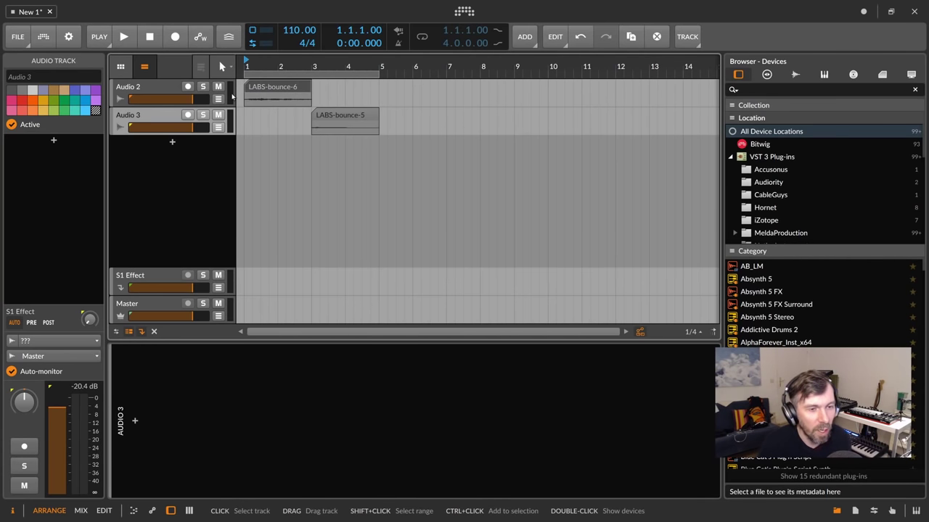
{"action": "left_click", "coordinate": [165, 89]}
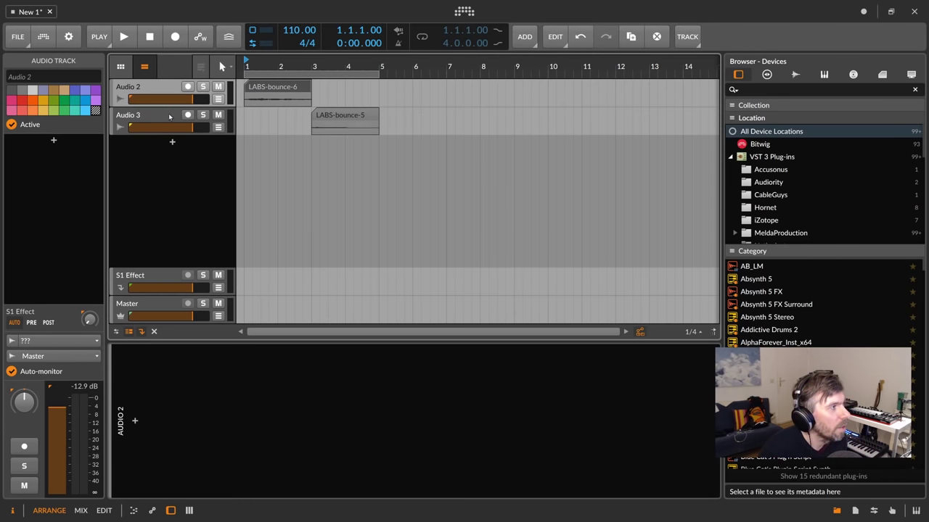
{"action": "left_click", "coordinate": [167, 117]}
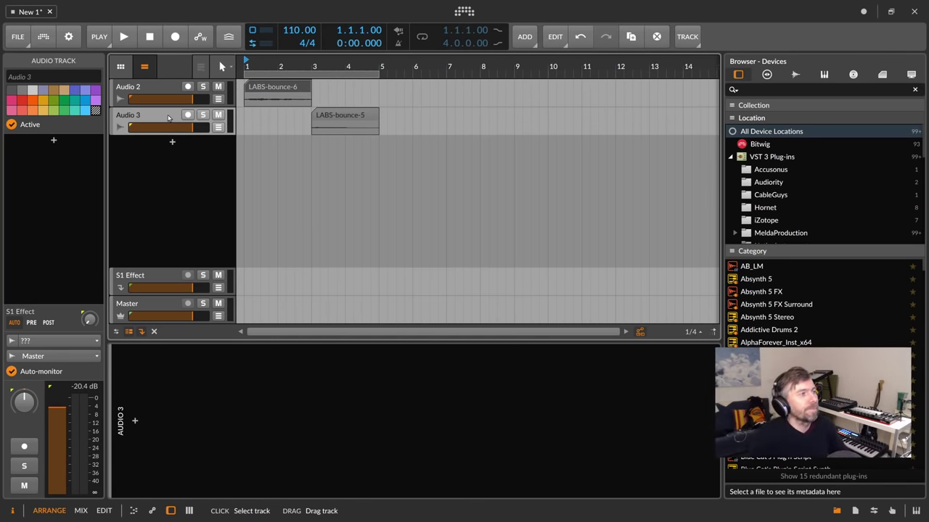
Step: Switch to the web browser and look through the KVR Bitwig forum for the "Did you know (Tips and Tricks)" thread
{"action": "key", "text": "alt+Tab"}
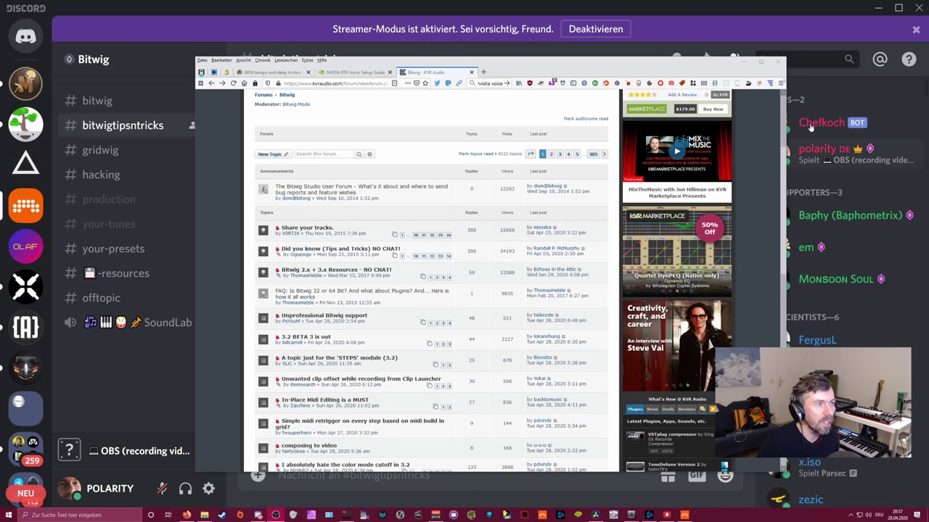
{"action": "scroll", "coordinate": [429, 139], "scroll_direction": "up", "scroll_amount": 3}
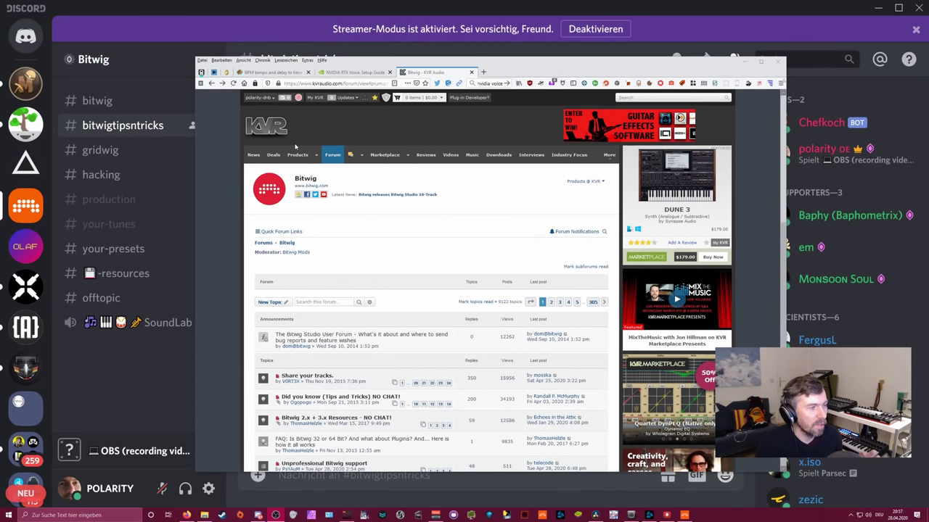
{"action": "scroll", "coordinate": [301, 150], "scroll_direction": "down", "scroll_amount": 3}
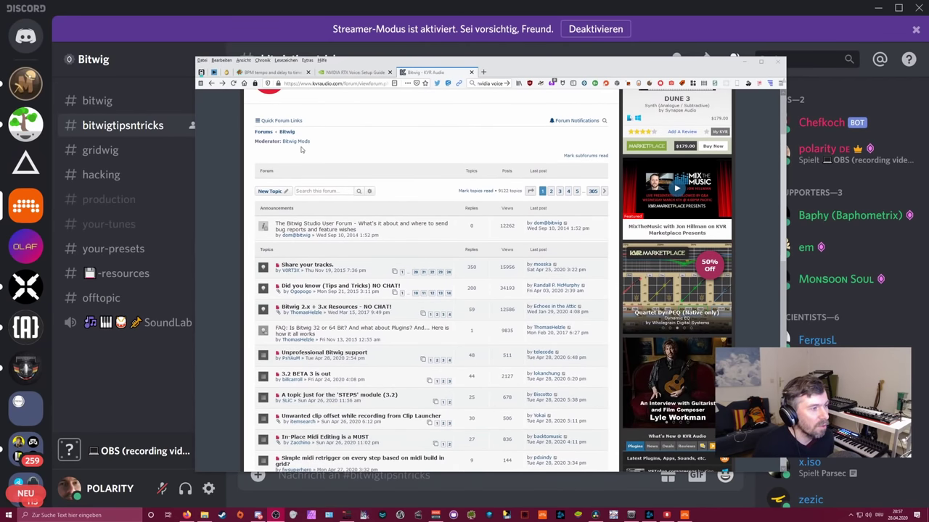
{"action": "scroll", "coordinate": [302, 149], "scroll_direction": "down", "scroll_amount": 2}
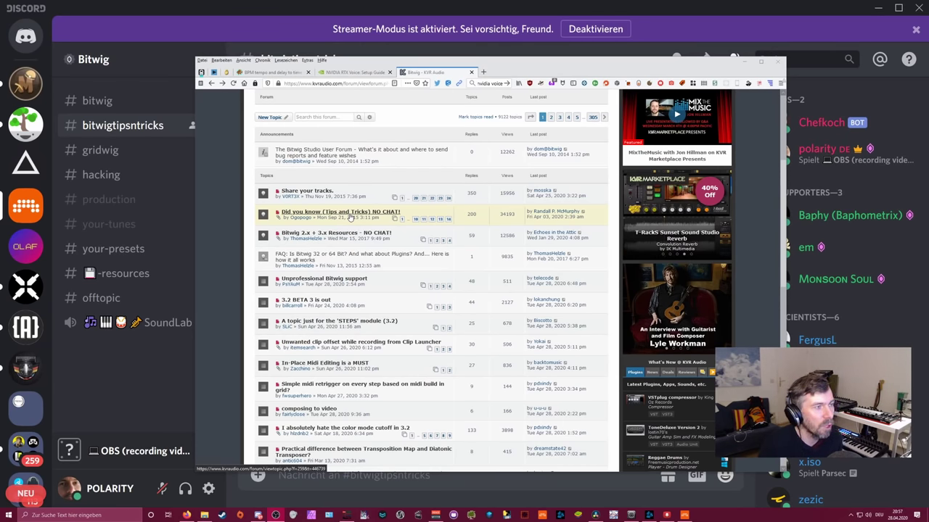
Step: Switch to Discord and skim the posts in the #bitwigtipsntricks channel, returning to its first post
{"action": "key", "text": "alt+Tab"}
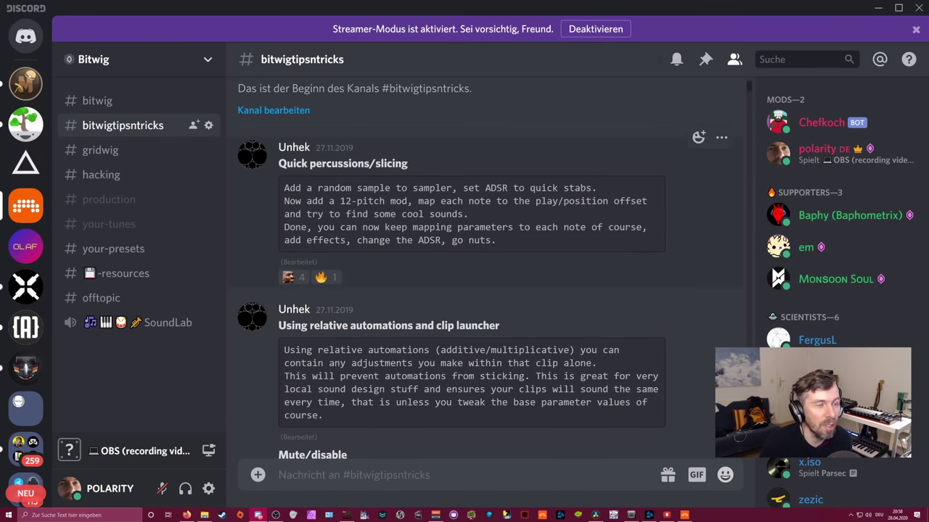
{"action": "scroll", "coordinate": [577, 201], "scroll_direction": "down", "scroll_amount": 3}
{"action": "scroll", "coordinate": [576, 200], "scroll_direction": "down", "scroll_amount": 15}
{"action": "scroll", "coordinate": [577, 204], "scroll_direction": "down", "scroll_amount": 15}
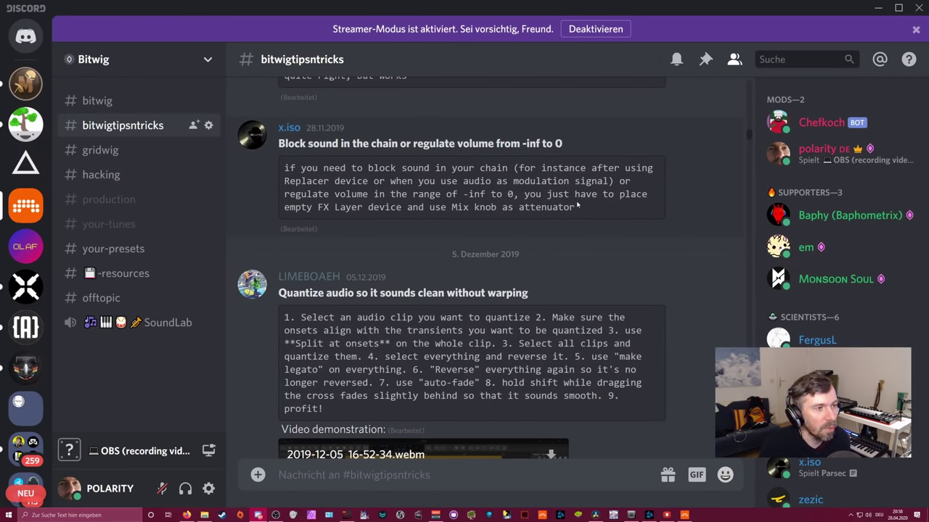
{"action": "scroll", "coordinate": [577, 205], "scroll_direction": "up", "scroll_amount": 20}
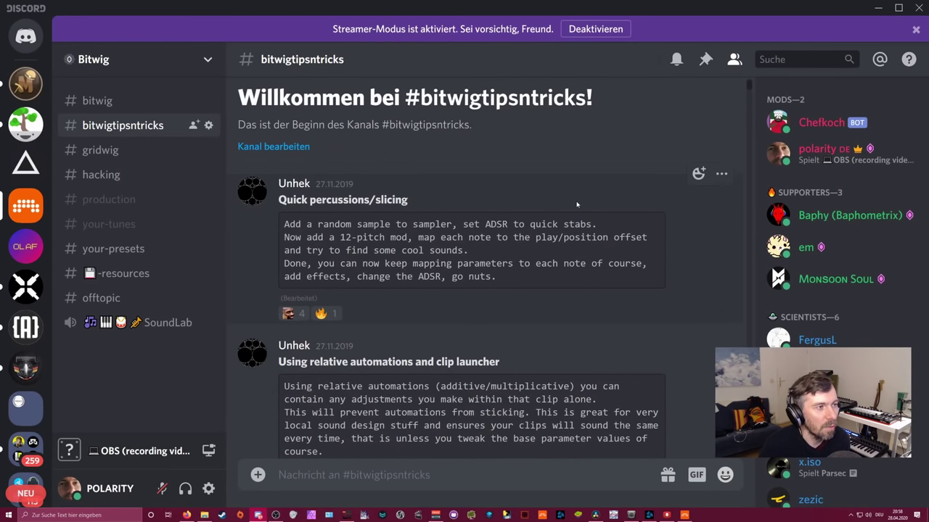